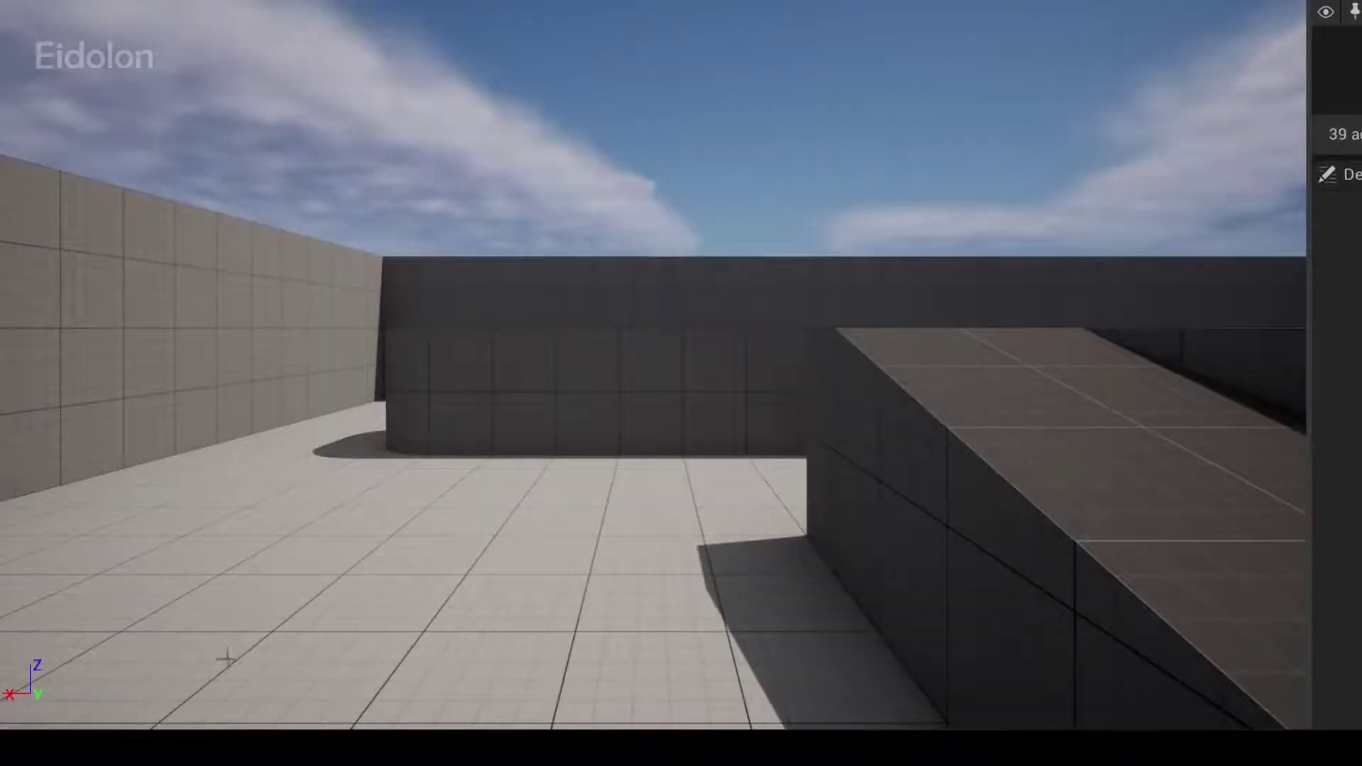
Open BP_ThirdPersonGameMode from the ThirdPerson/Blueprints folder in the Content Drawer
left_click(98, 715)
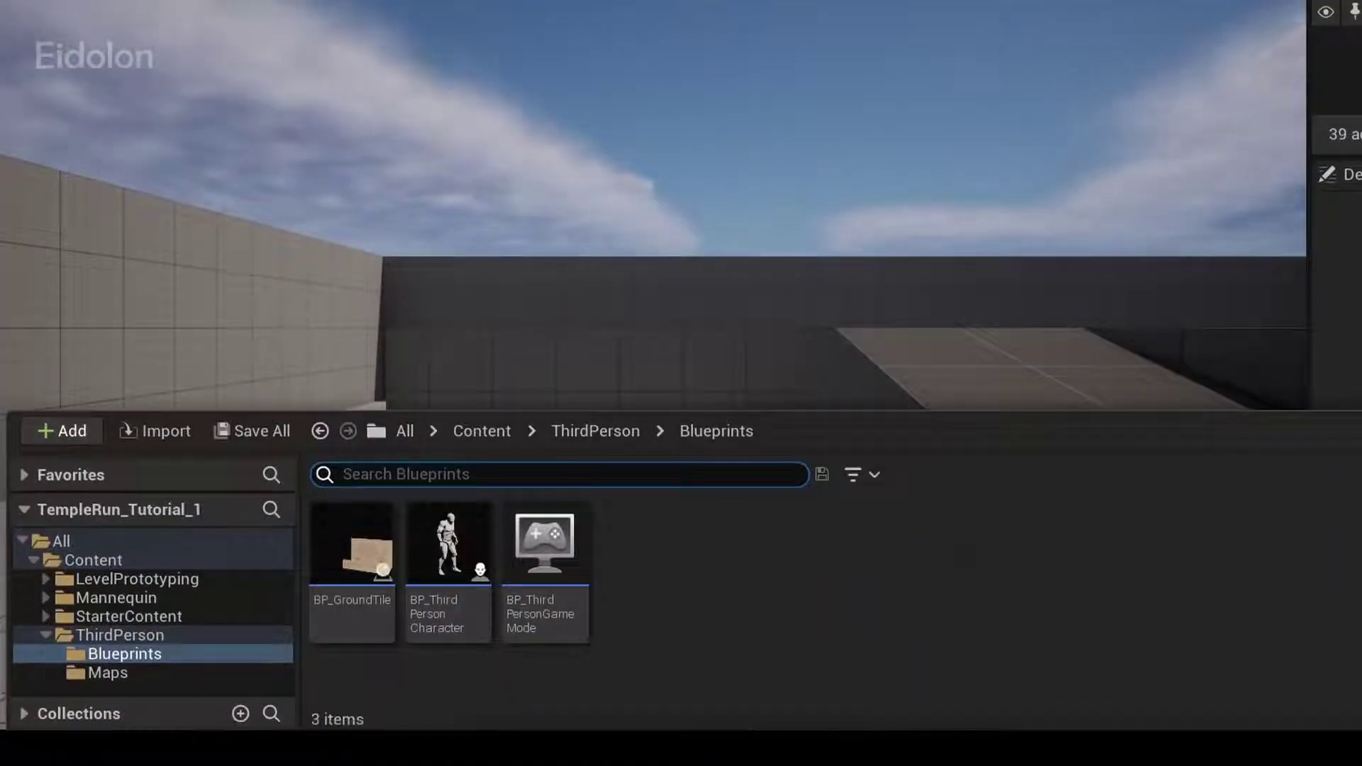
left_click(704, 571)
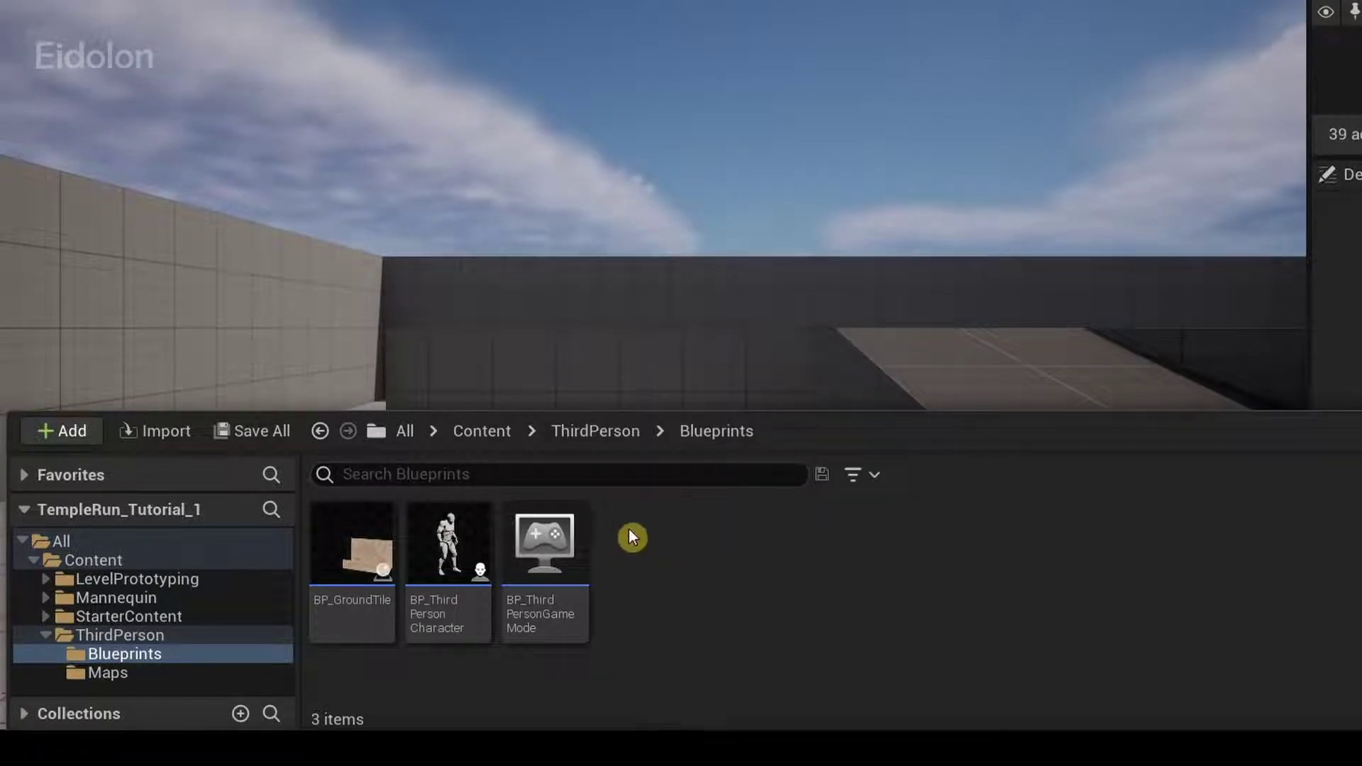
double_click(544, 554)
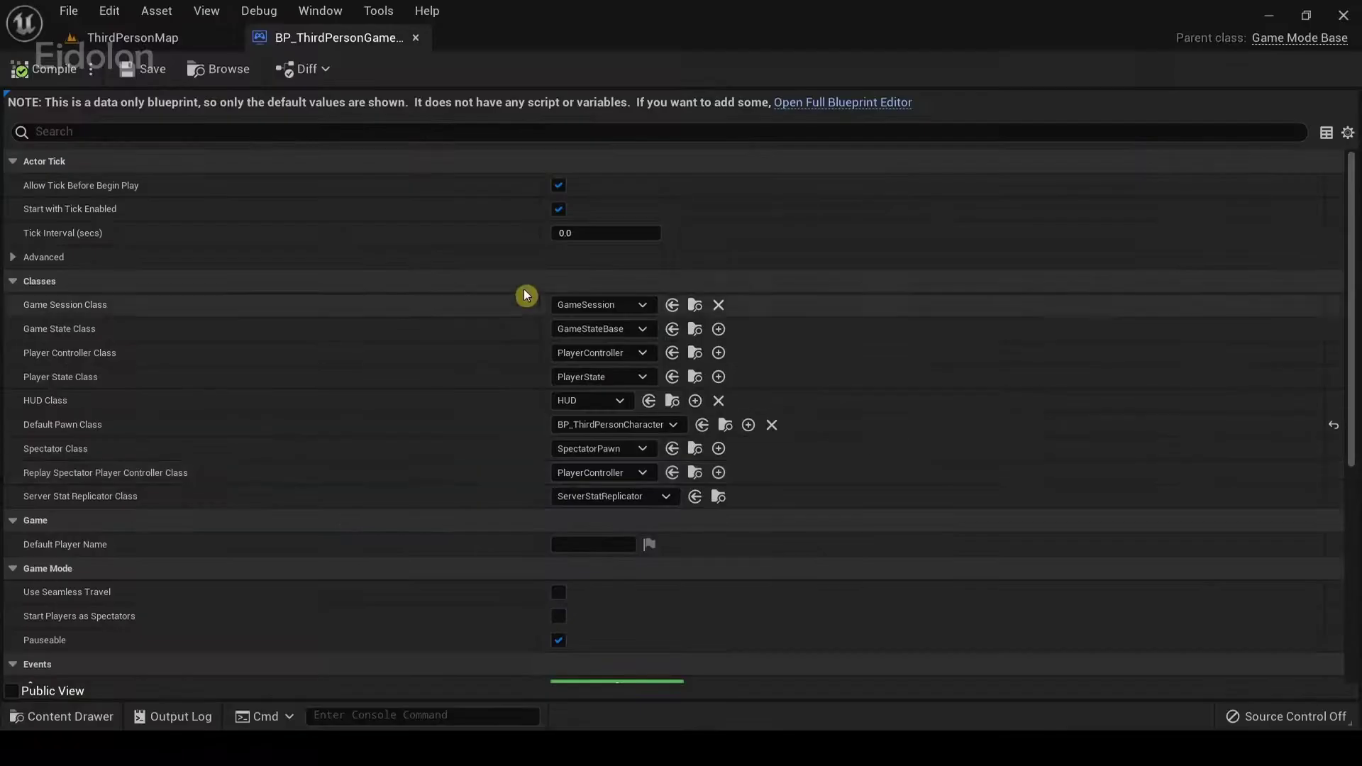
Open the data-only game mode in the Full Blueprint Editor to reach its Event Graph
left_click(835, 102)
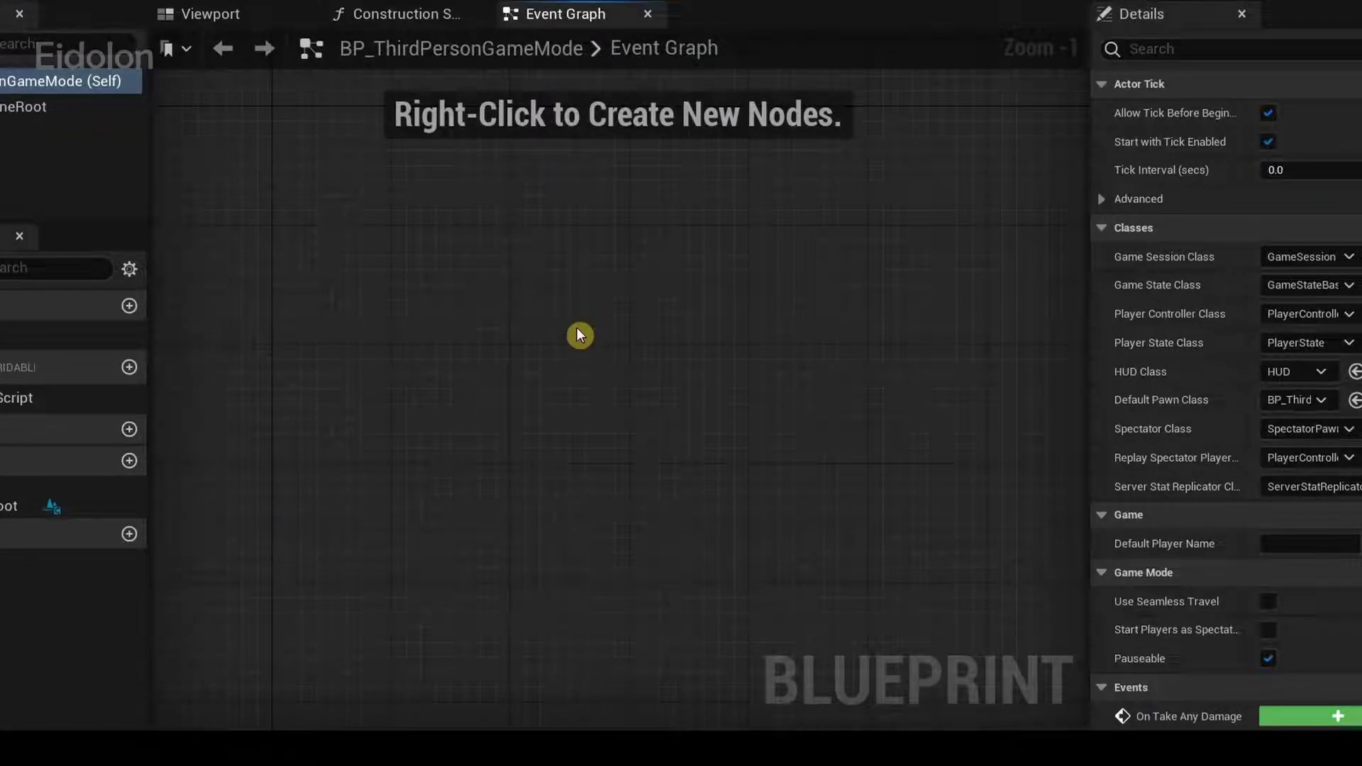
Add Event BeginPlay and wire it to a Spawn Actor from Class node set to BP_GroundTile
right_click(576, 334)
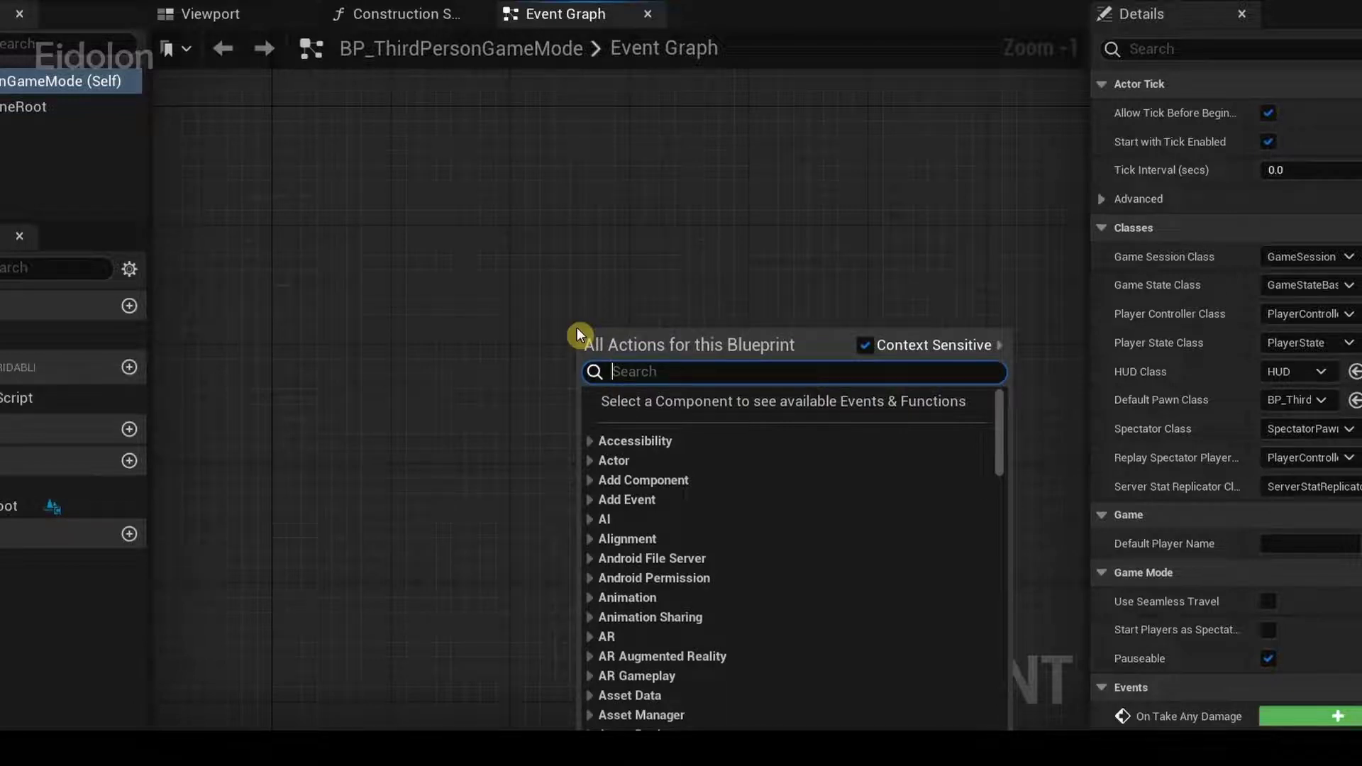
type("b")
key("Return")
mouse_move(539, 326)
left_mouse_down()
mouse_move(419, 293)
mouse_move(661, 323)
left_mouse_up()
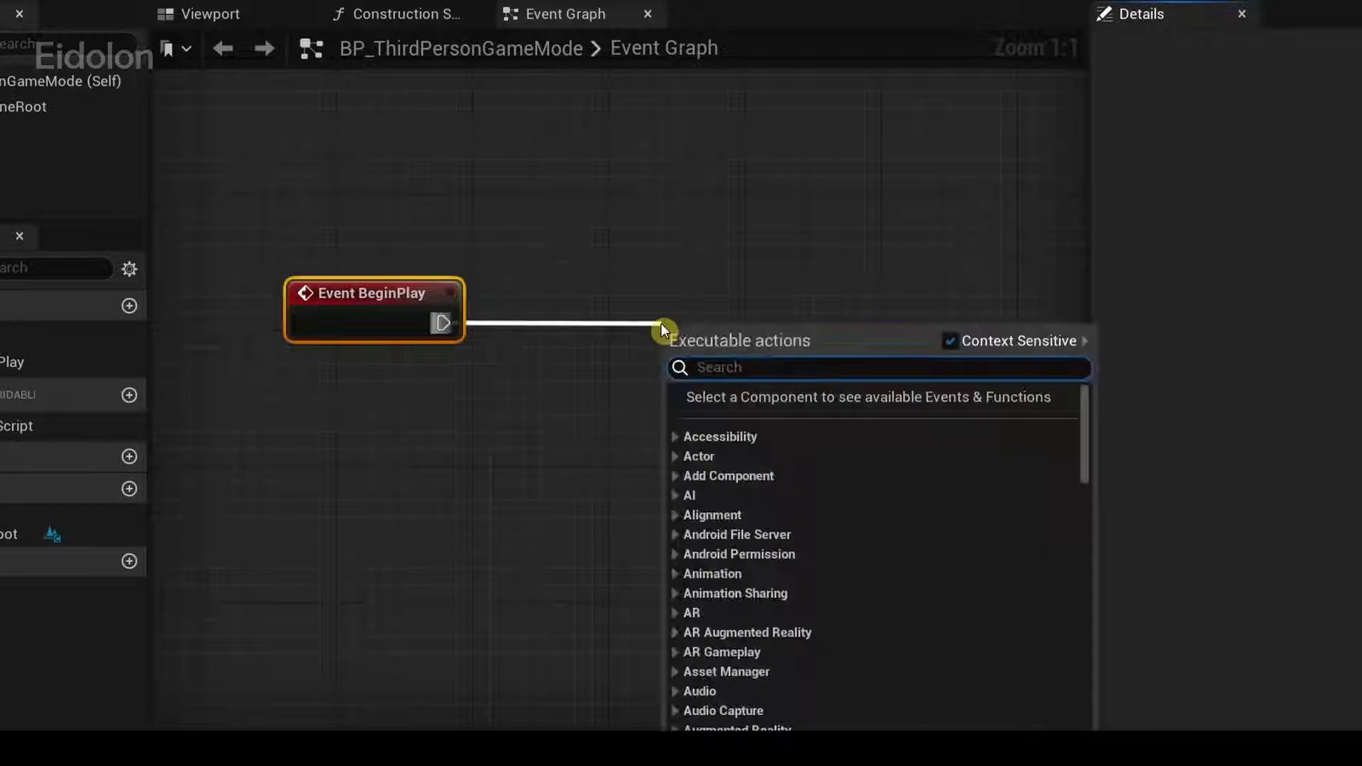
type("spawn")
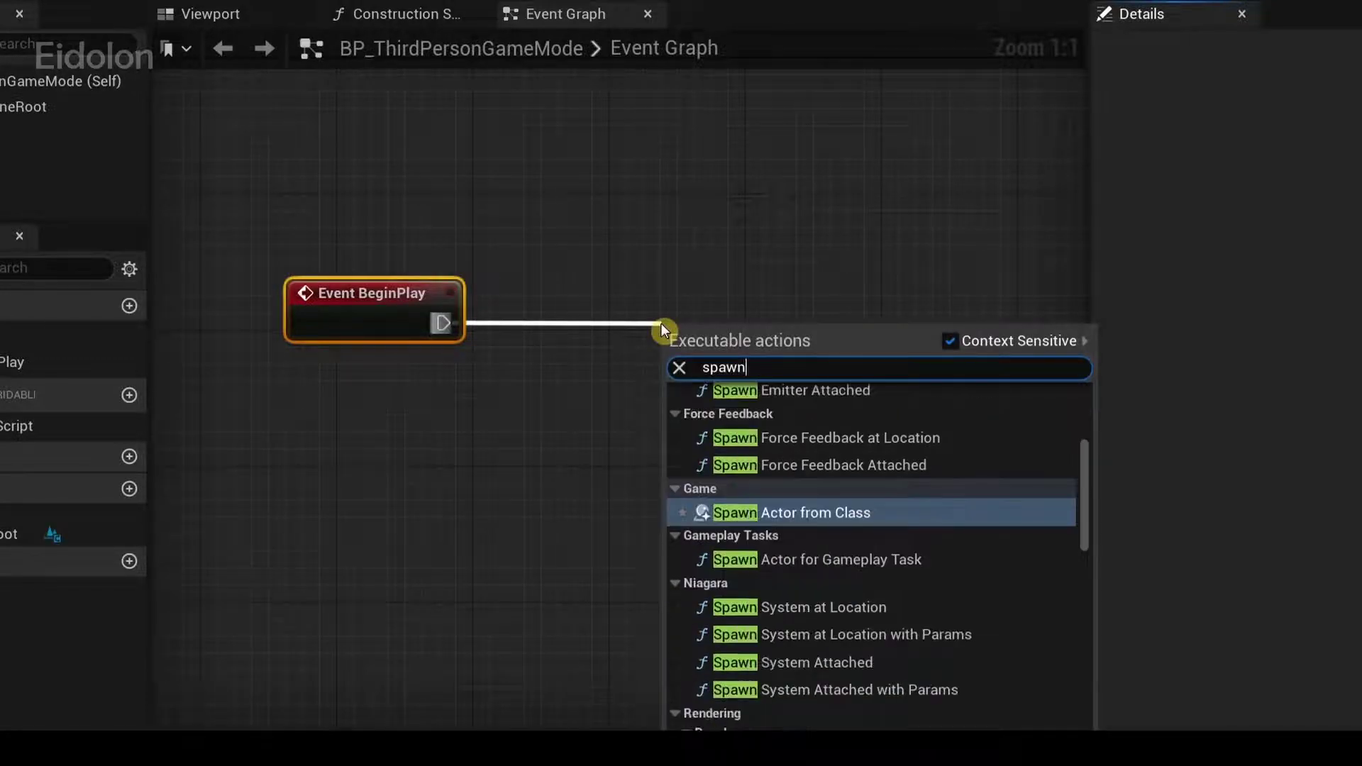
type("a")
key("Return")
left_click(744, 372)
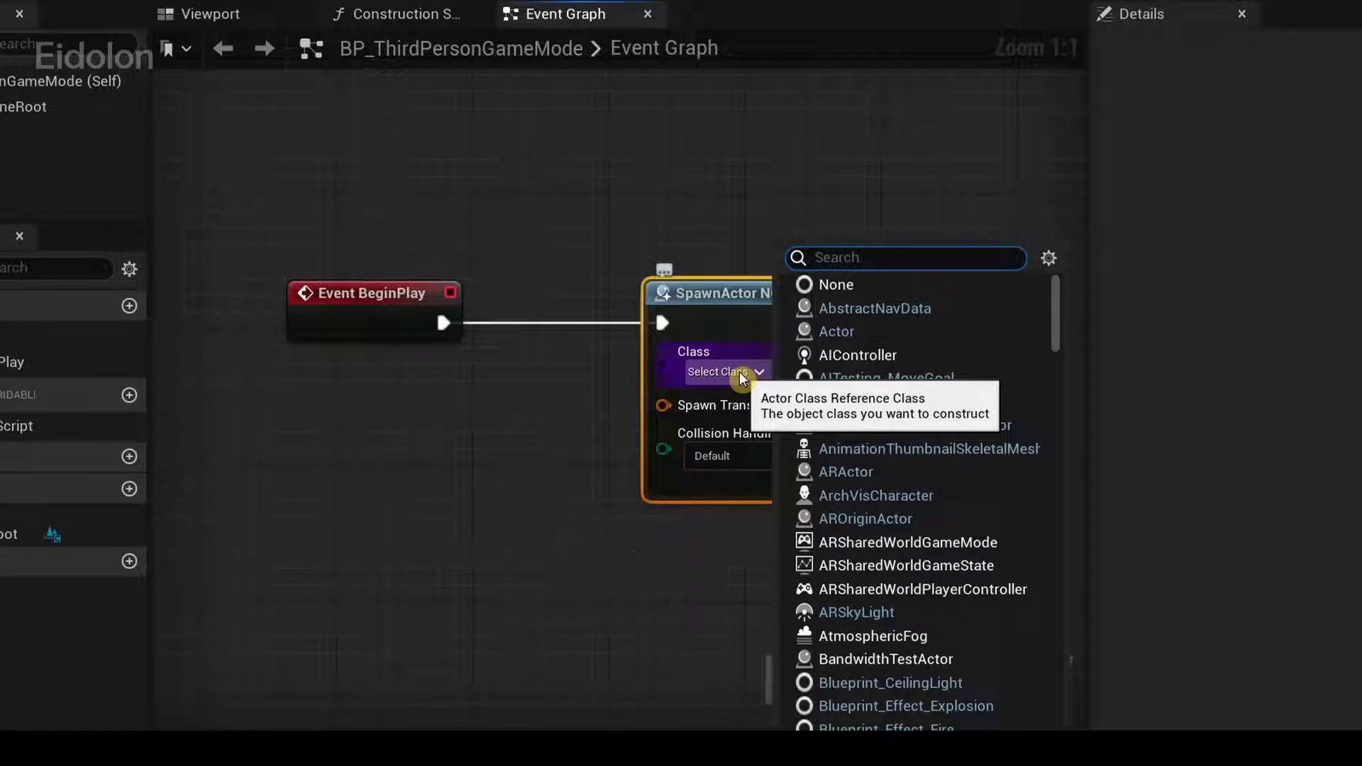
type("bp")
left_click(793, 478)
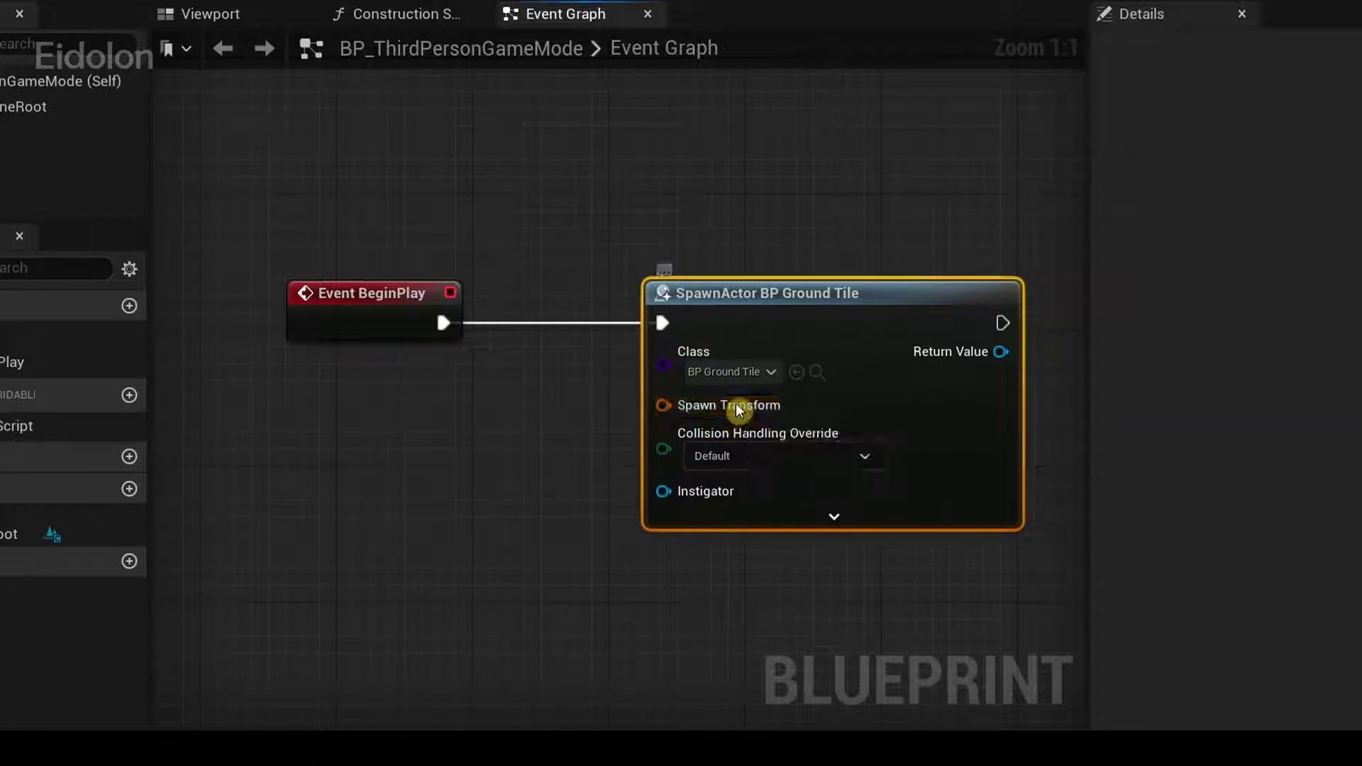
Promote the Spawn Transform pin to a NewArrowTransform variable, then drag from Return Value
right_click(733, 405)
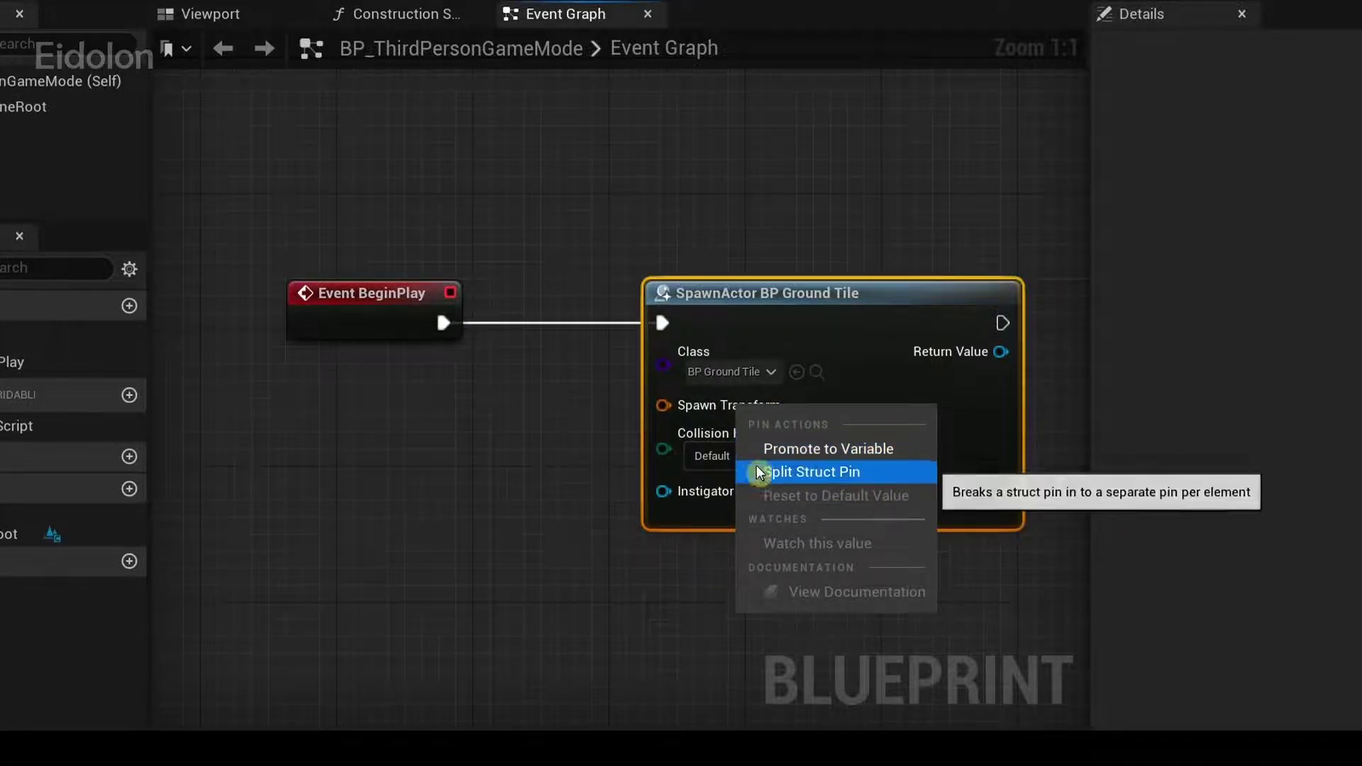
left_click(781, 452)
key("Return")
type("NewArrowTransfrom")
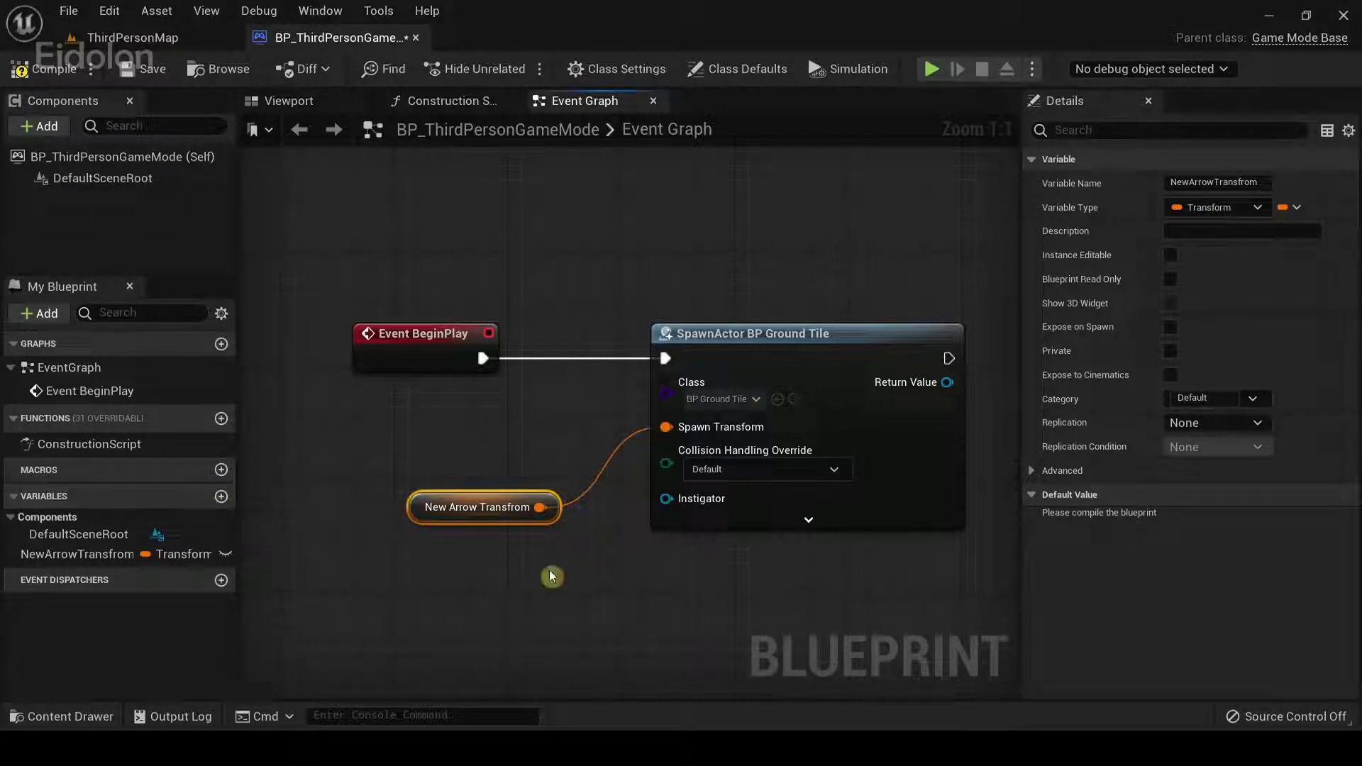
right_click(723, 428)
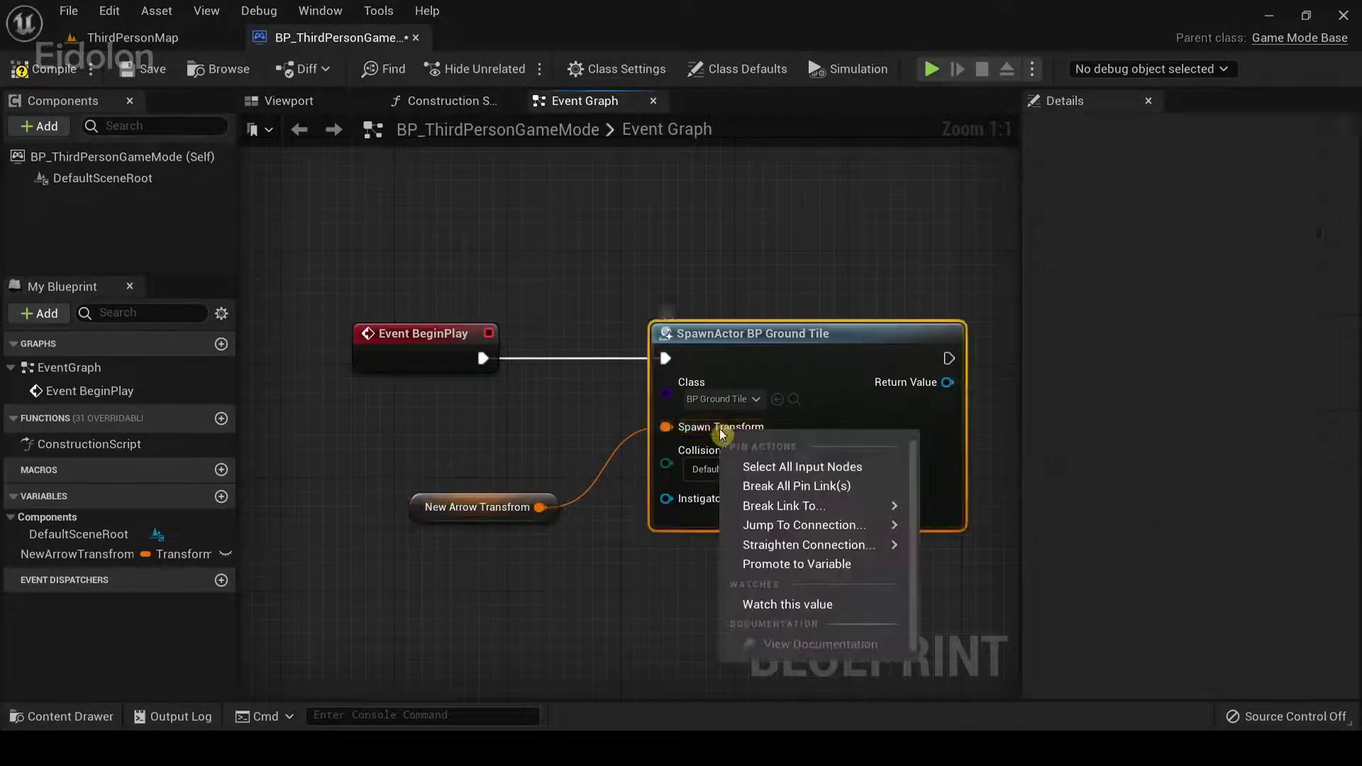
left_click(631, 505)
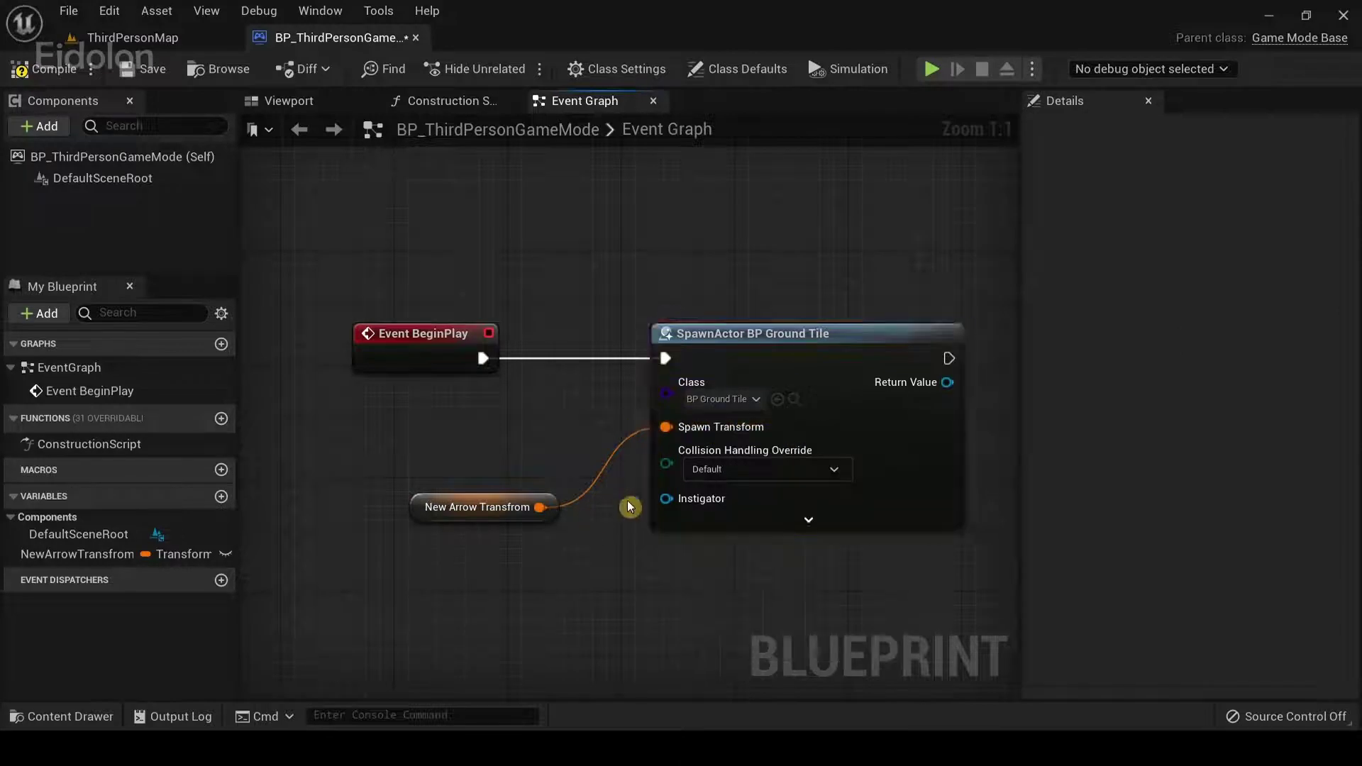
right_click(722, 456)
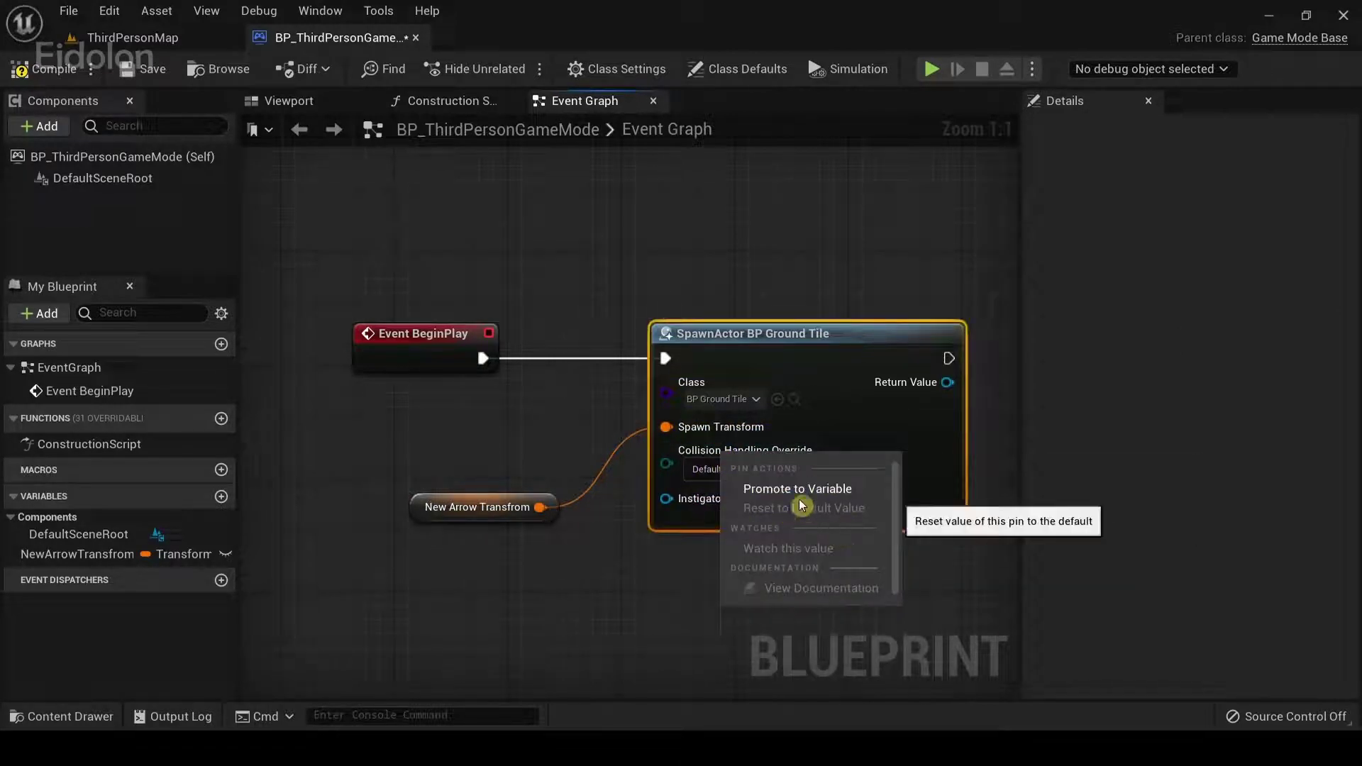
right_click_drag(798, 504, 690, 396)
scroll(690, 395, "down", 1)
left_click_drag(690, 396, 821, 404)
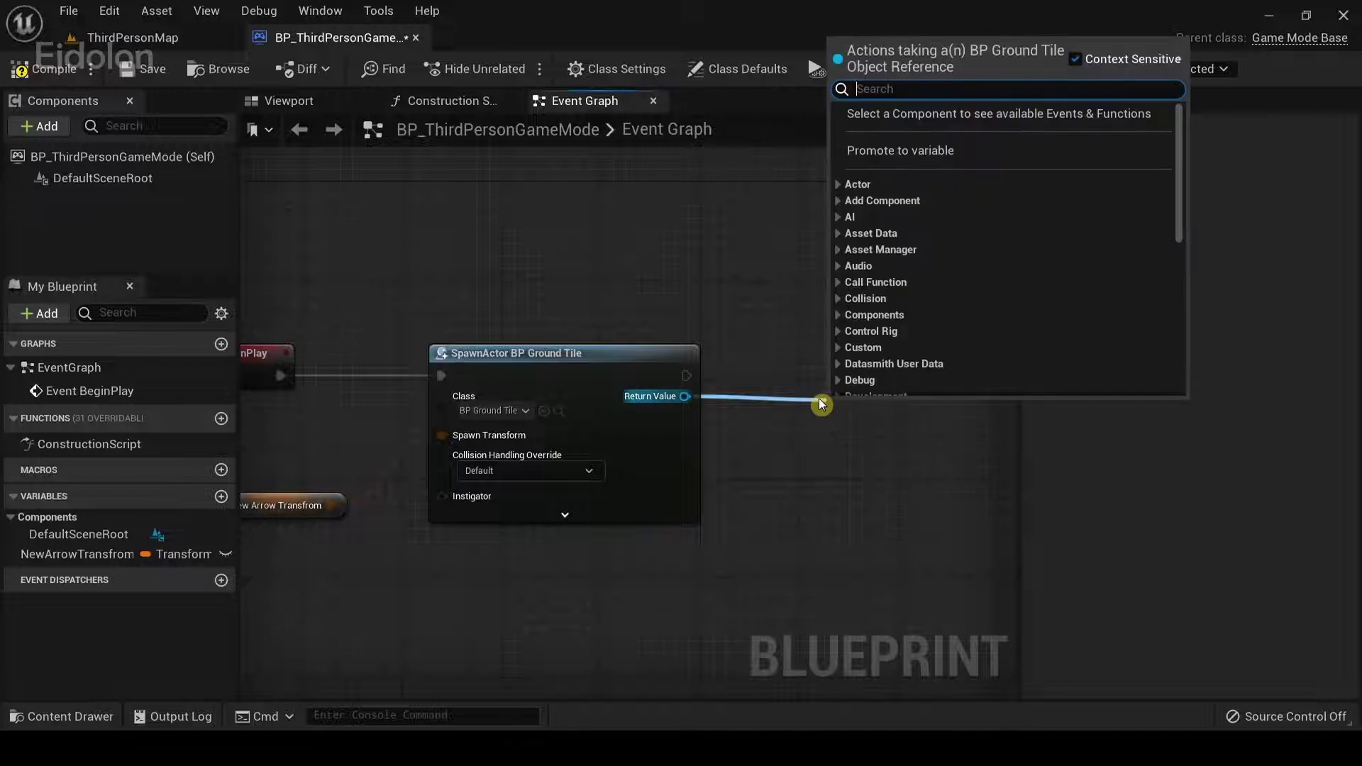
Inspect the GetArrowTransform function inside the BP_GroundTile blueprint
left_click(832, 459)
left_click(122, 38)
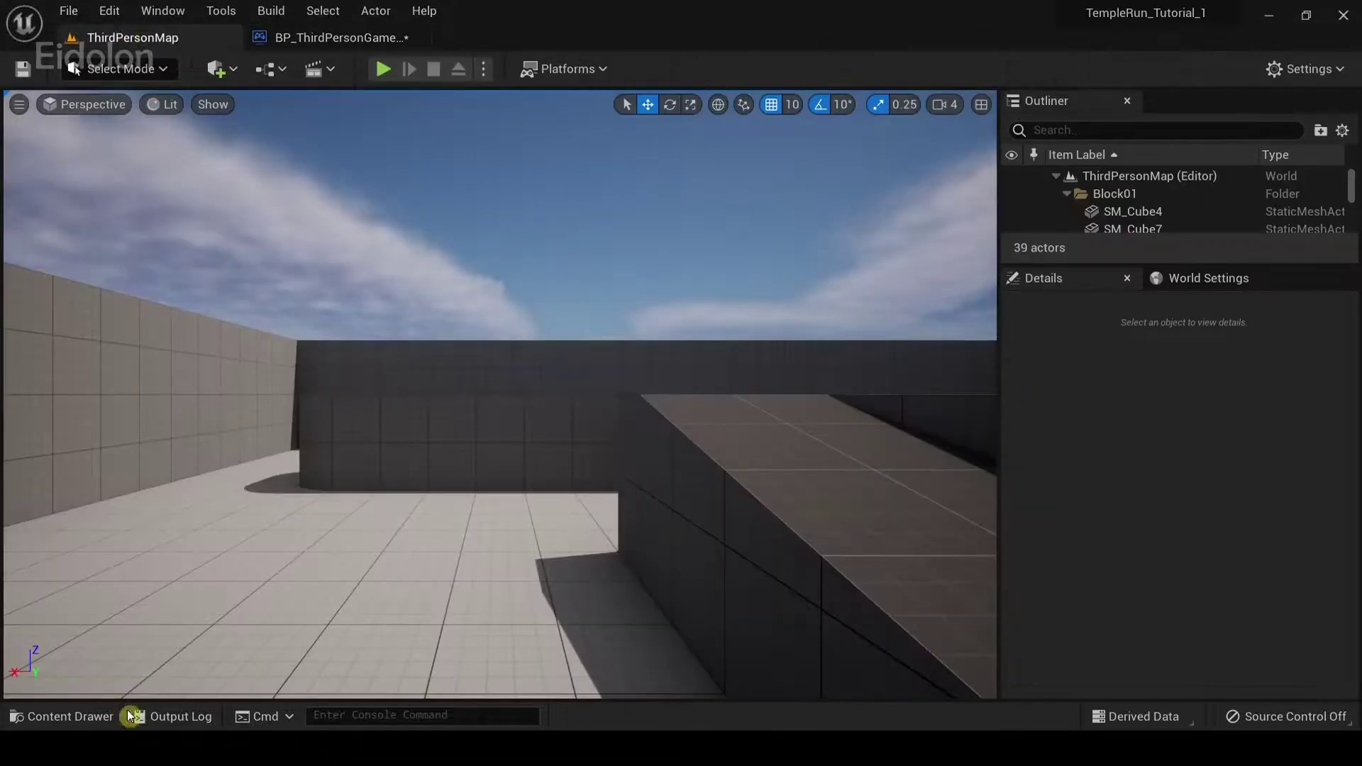
left_click(92, 722)
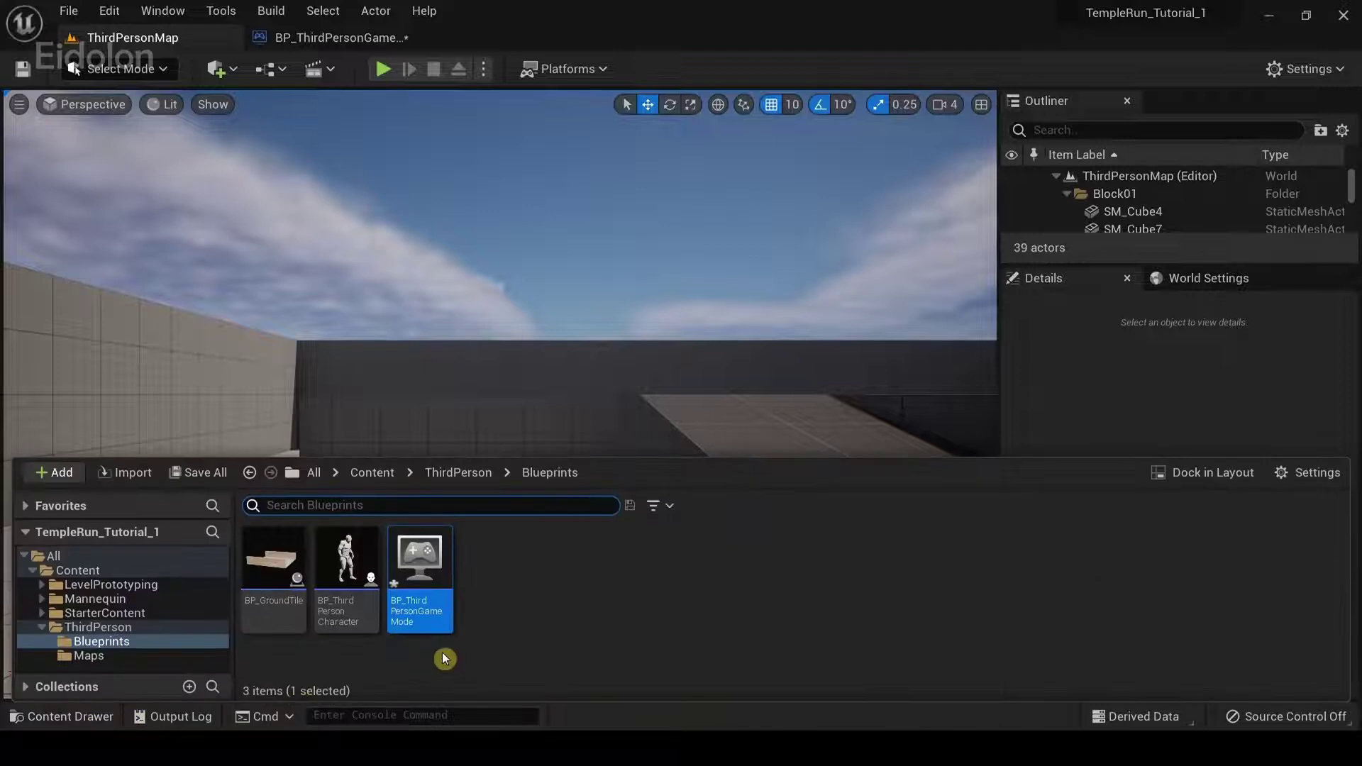
double_click(272, 567)
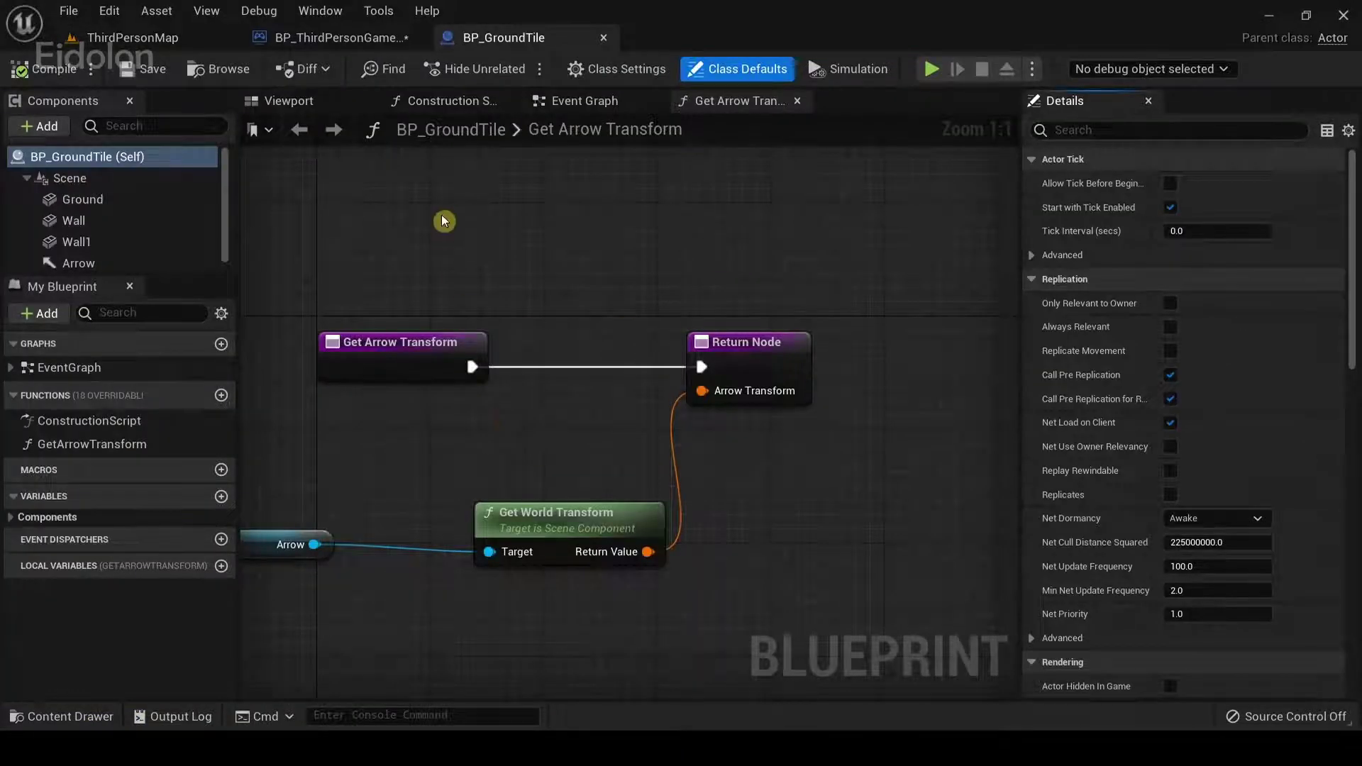
right_click_drag(444, 220, 617, 201)
left_click(575, 335)
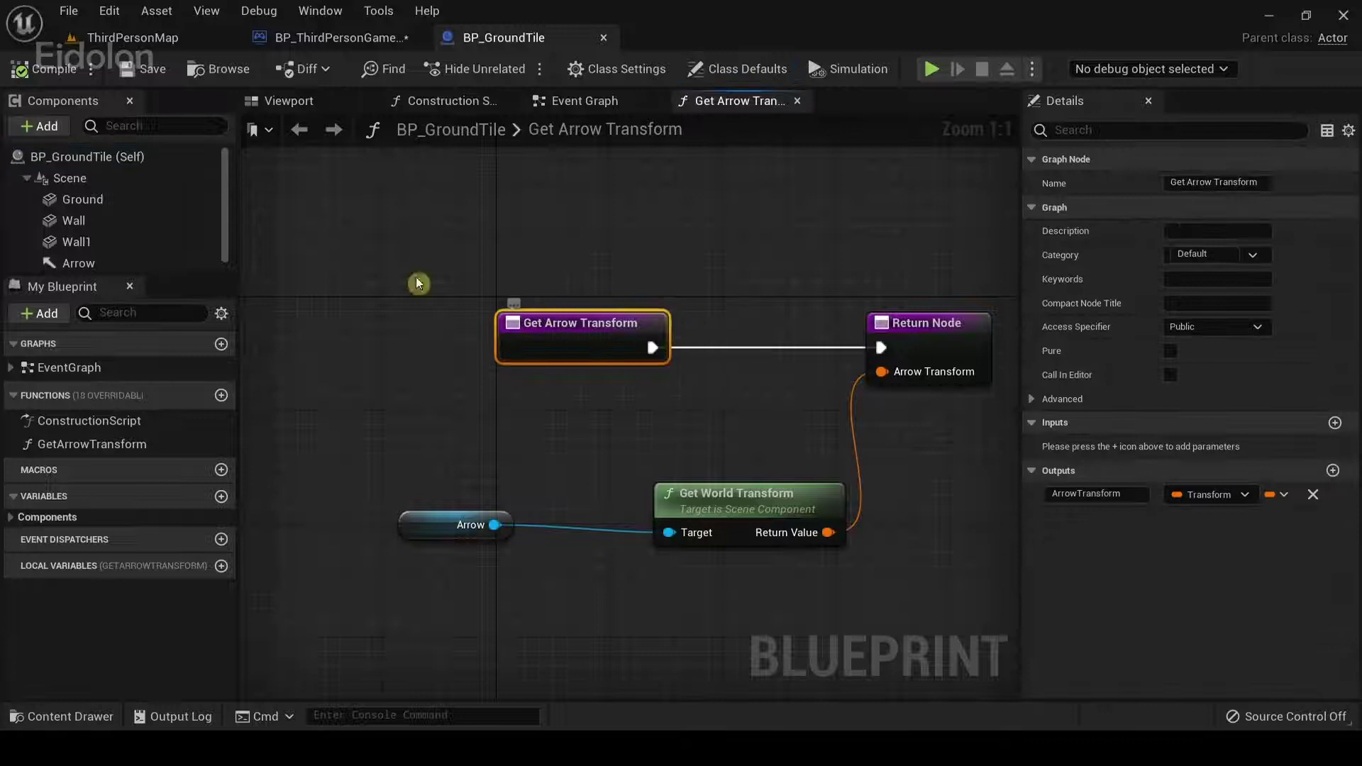
Add a Get Arrow Transform call targeting the spawned tile's Return Value
left_click(341, 38)
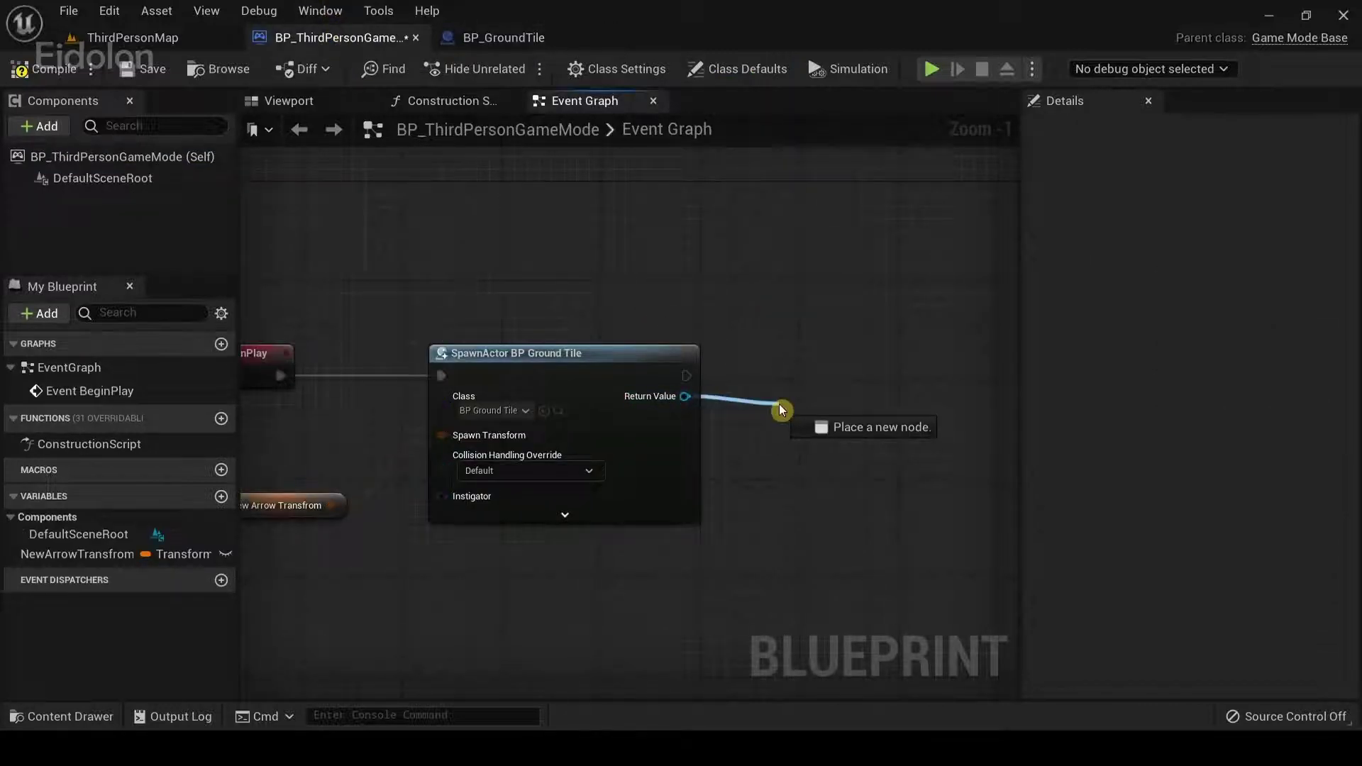
mouse_move(686, 397)
left_mouse_down()
mouse_move(779, 409)
mouse_move(796, 398)
mouse_move(674, 410)
left_mouse_up()
type("get a")
key("Return")
Check the tile's Arrow component in the BP_GroundTile viewport, then return to the game mode
left_click(512, 38)
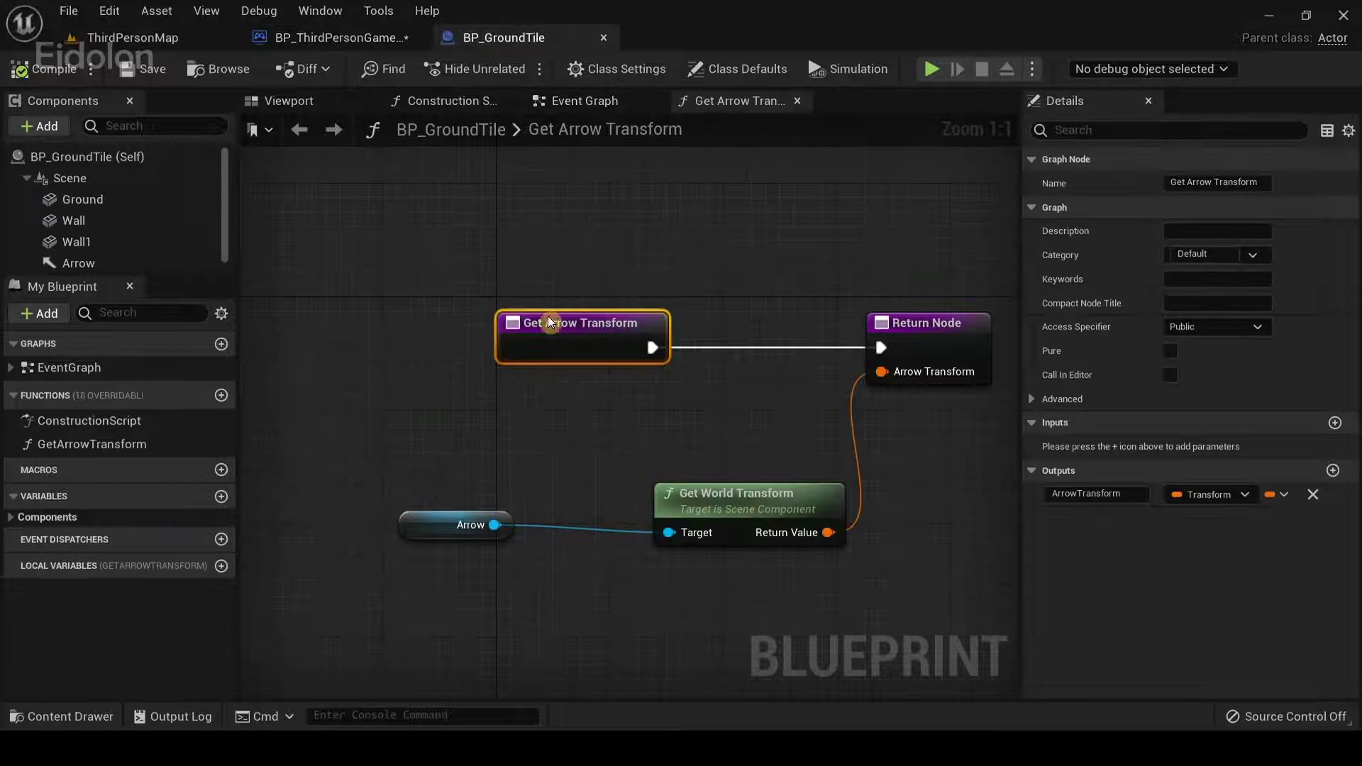
left_click(288, 100)
mouse_move(762, 502)
left_mouse_down()
mouse_move(529, 365)
mouse_move(574, 266)
left_mouse_up()
left_click(202, 266)
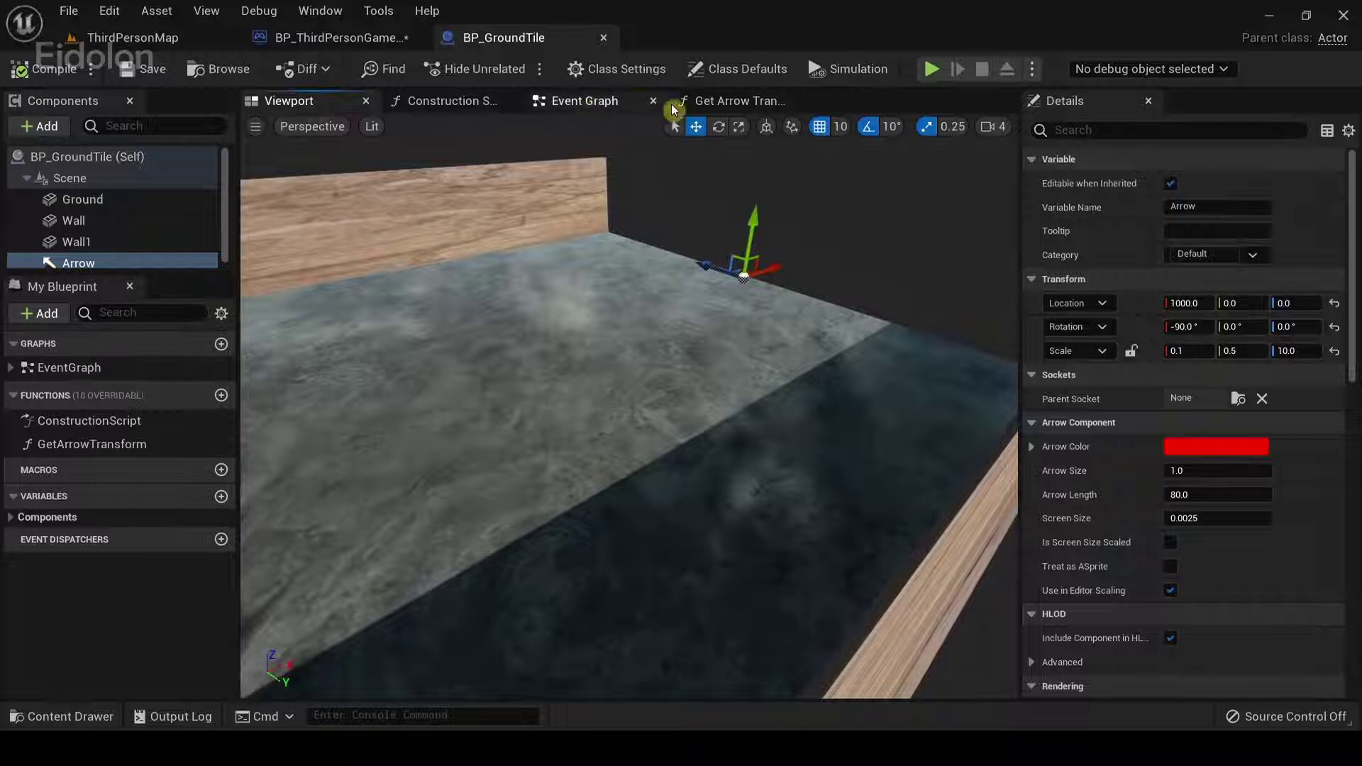
left_click(703, 100)
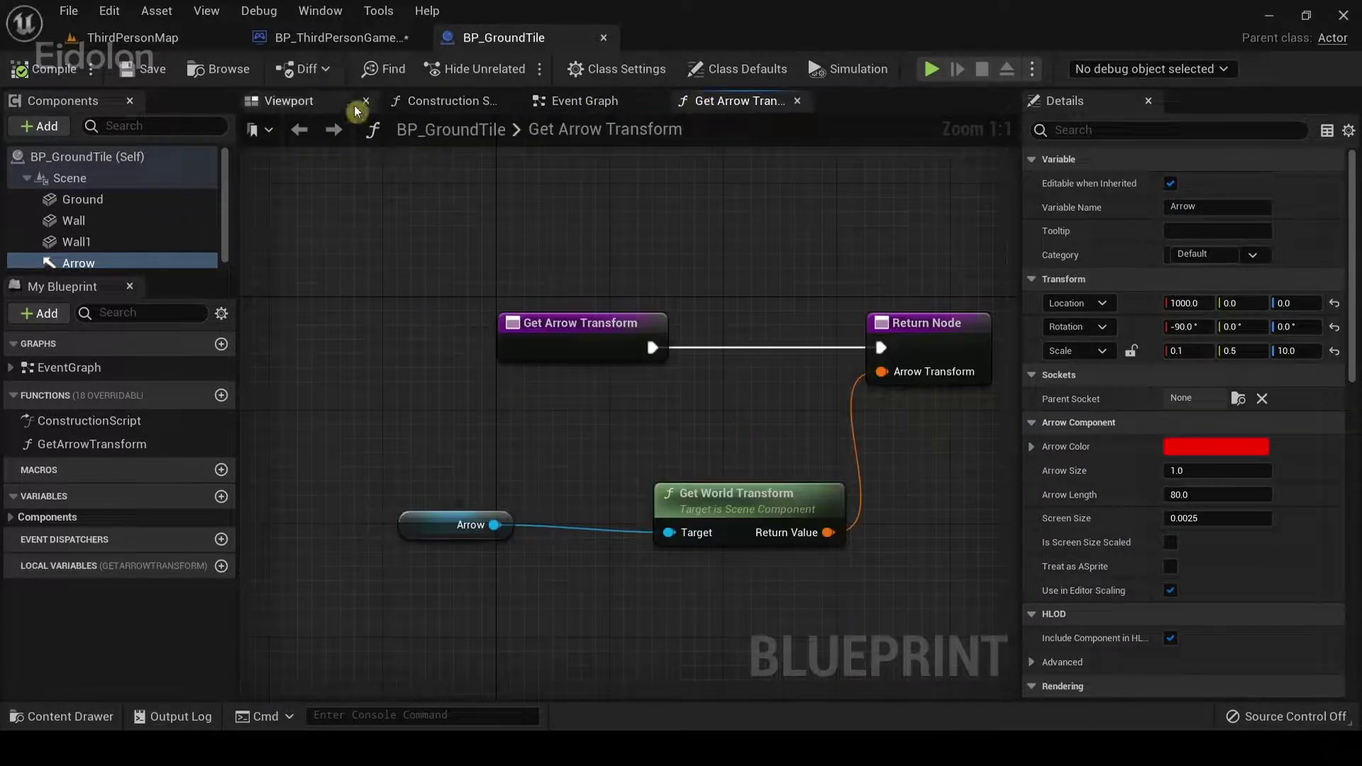
left_click(336, 38)
Store Get Arrow Transform's result in a SET NewArrowTransform node
mouse_move(417, 494)
right_mouse_down()
mouse_move(534, 453)
mouse_move(694, 442)
right_mouse_up()
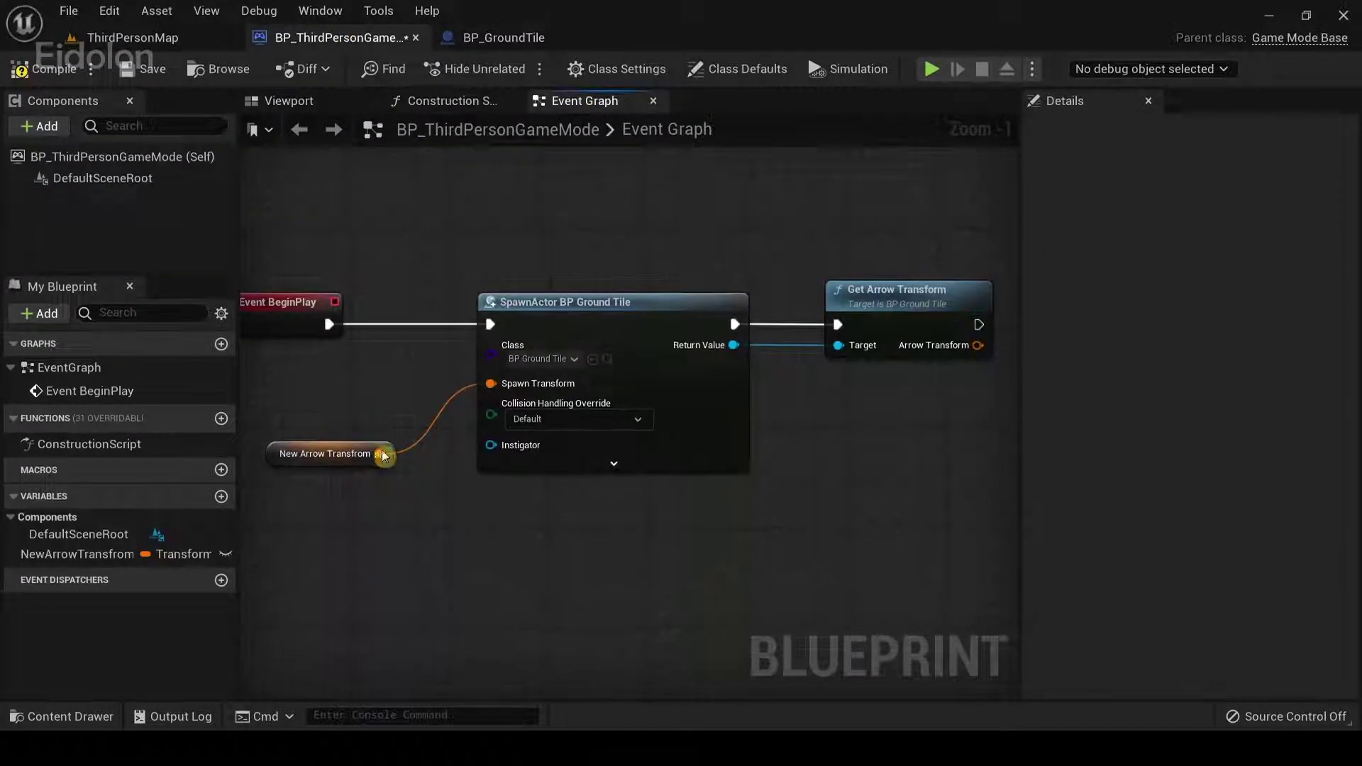
left_click(378, 455)
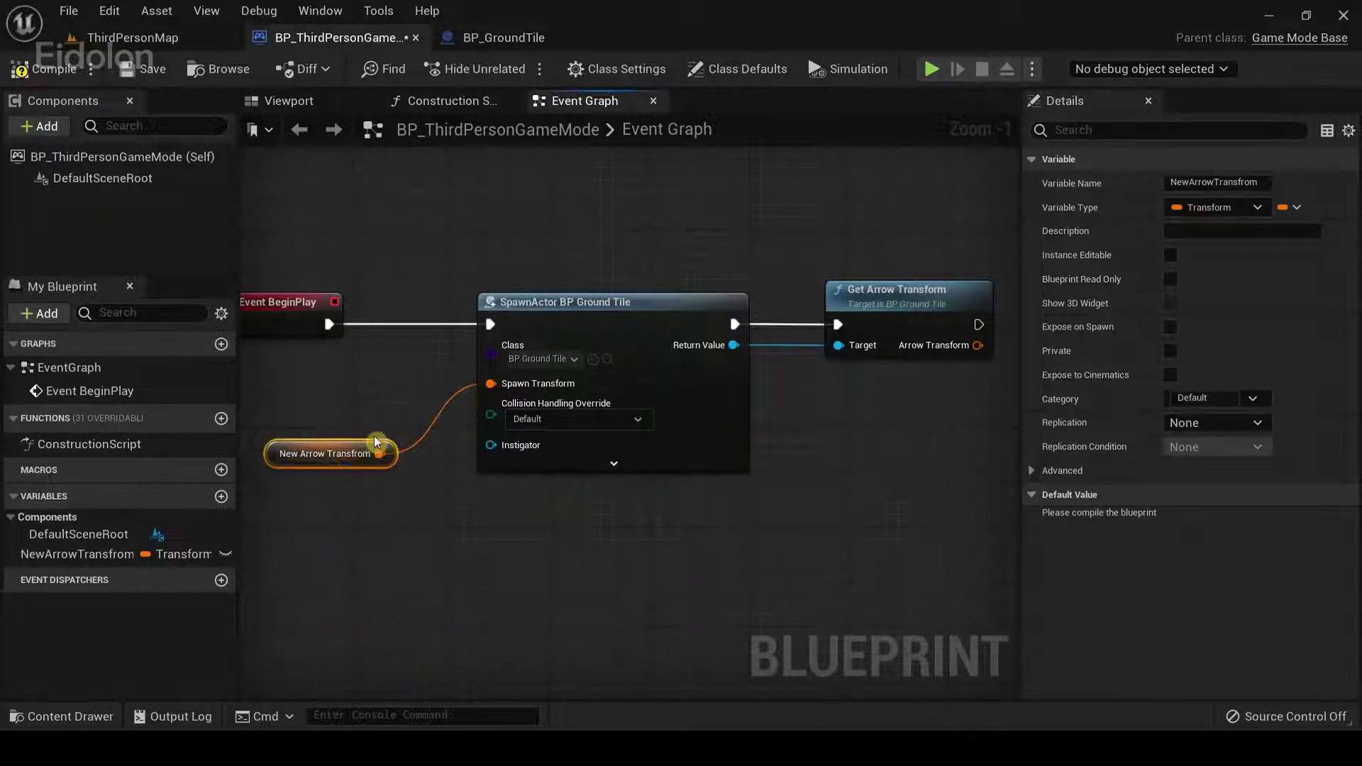
right_click_drag(418, 459, 286, 538)
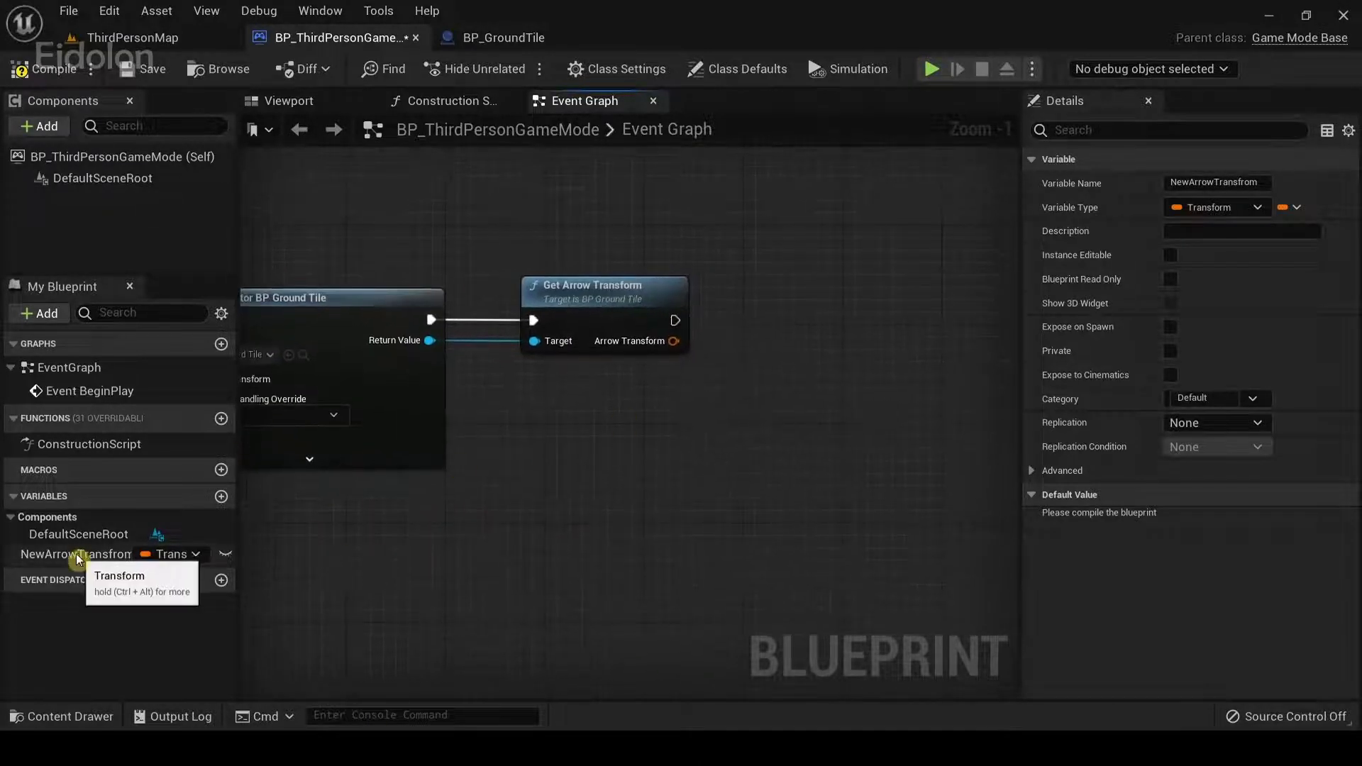
left_click_drag(76, 556, 777, 364)
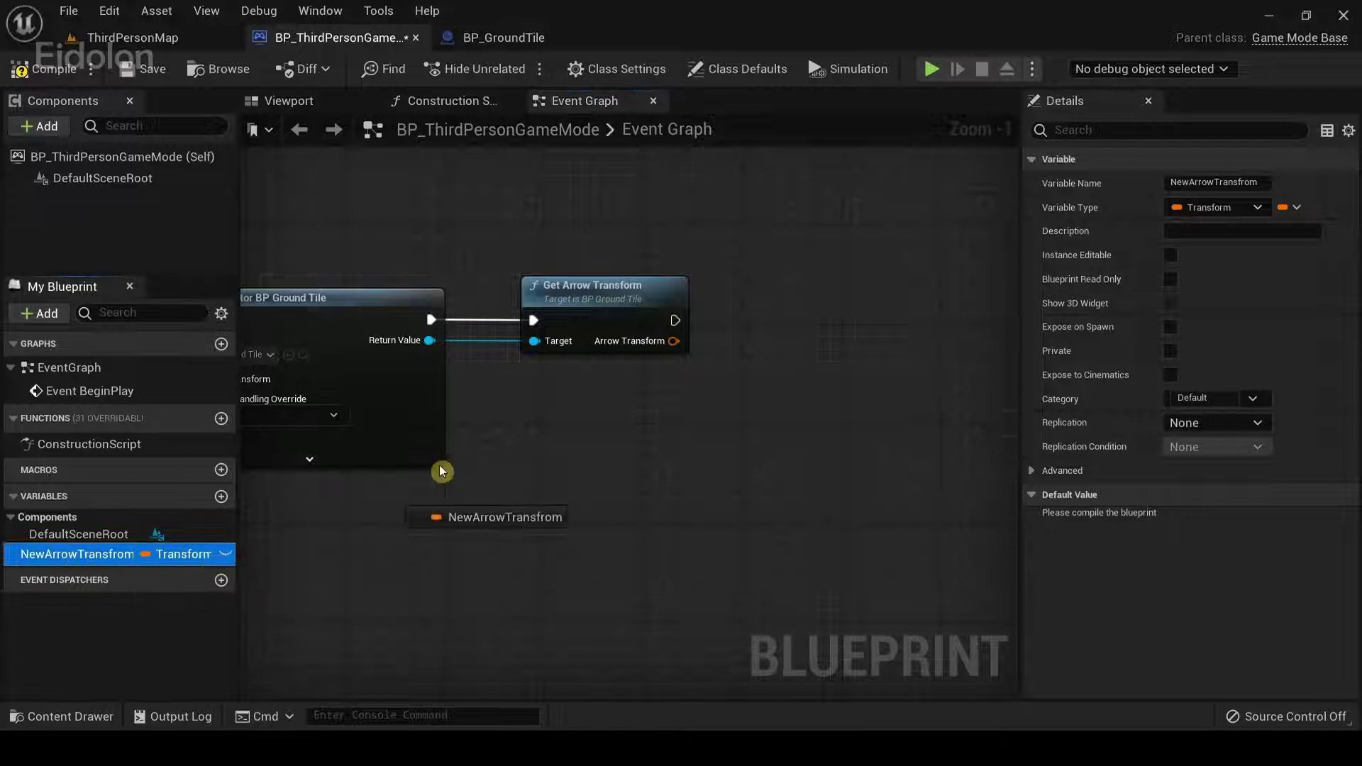
left_click(842, 412)
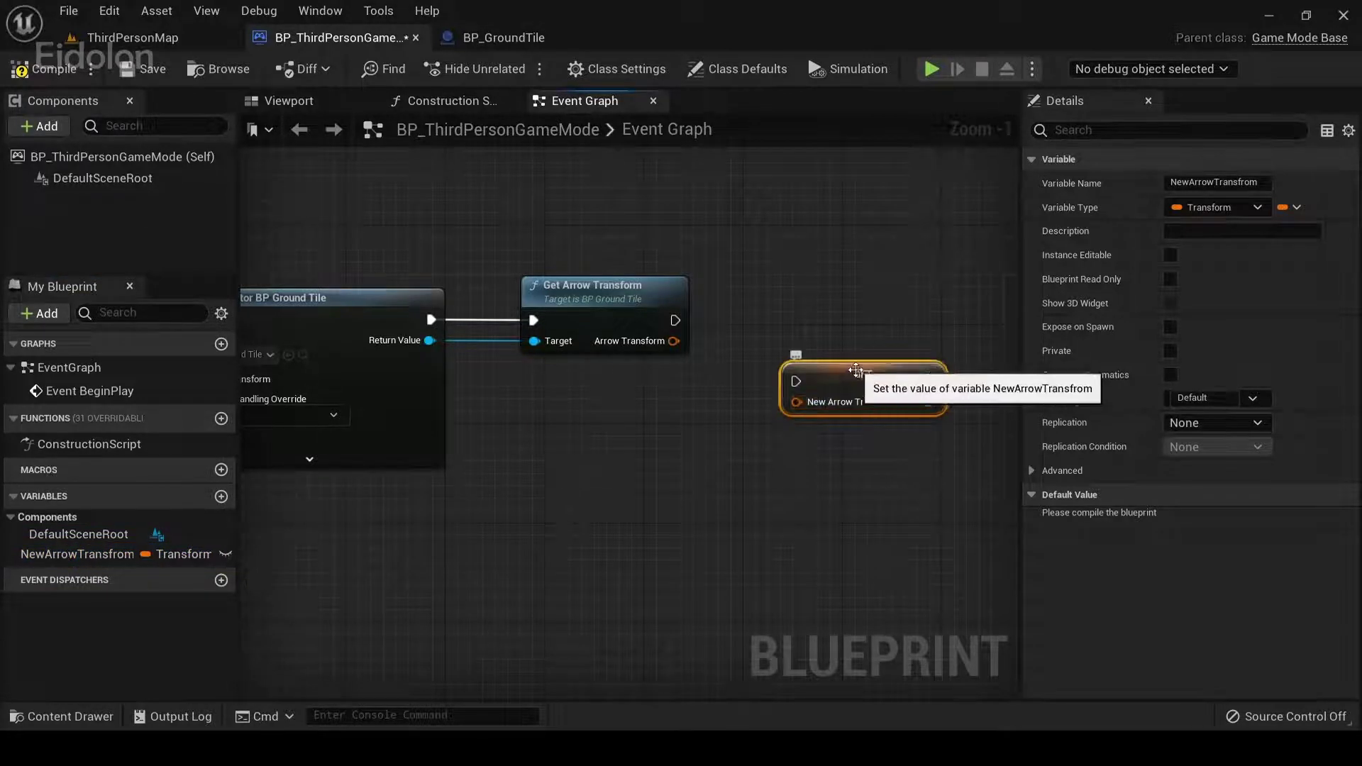
left_click_drag(849, 386, 845, 310)
mouse_move(673, 341)
left_mouse_down()
mouse_move(784, 327)
mouse_move(674, 319)
left_mouse_up()
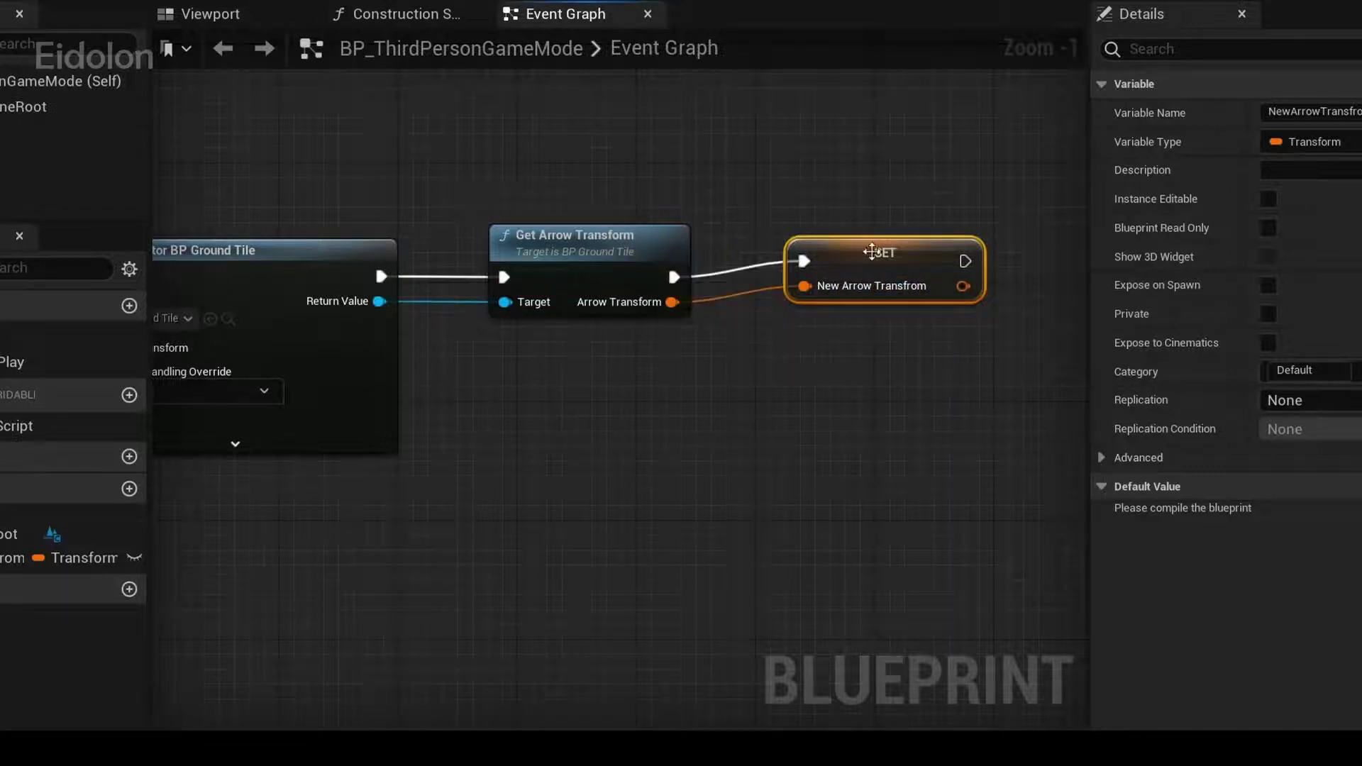
left_click_drag(876, 253, 859, 269)
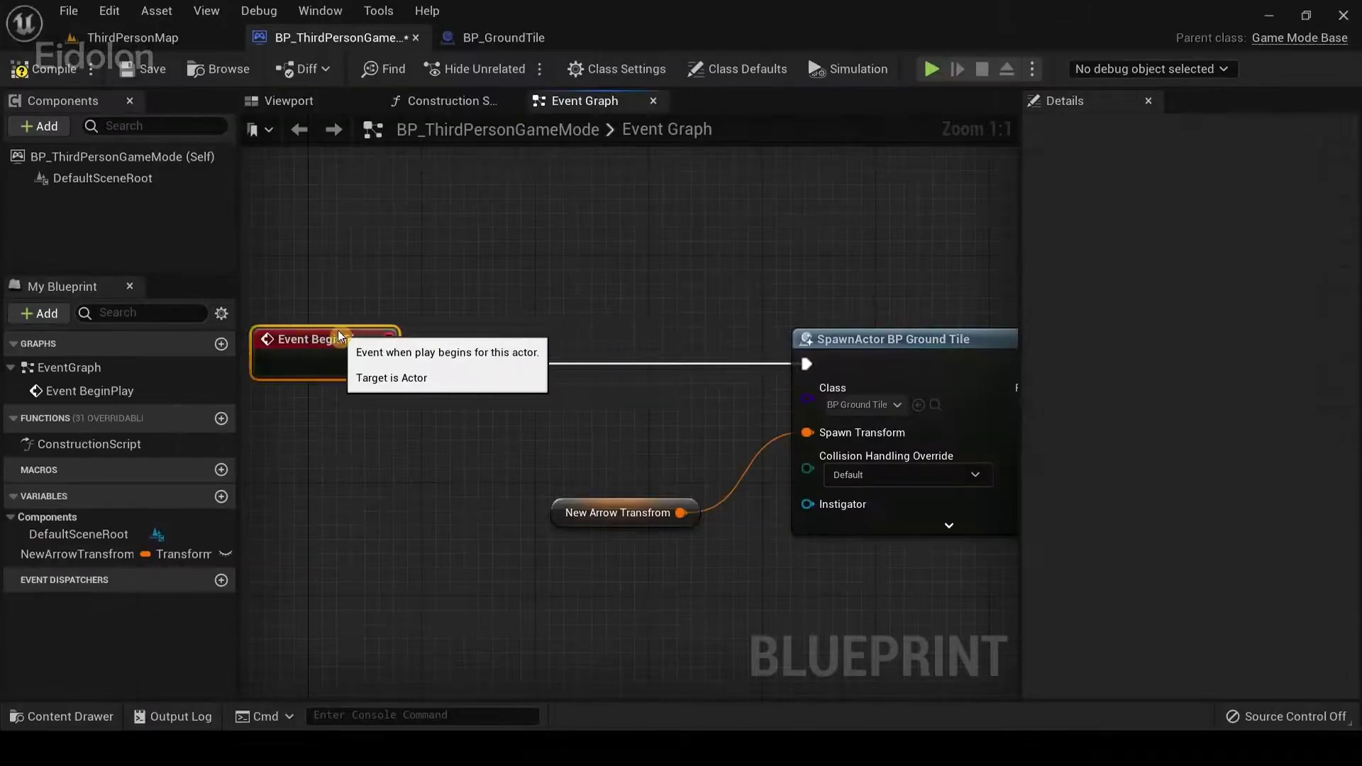
Insert a For Loop after BeginPlay with Last Index 5
left_click_drag(382, 363, 515, 369)
type("for loop")
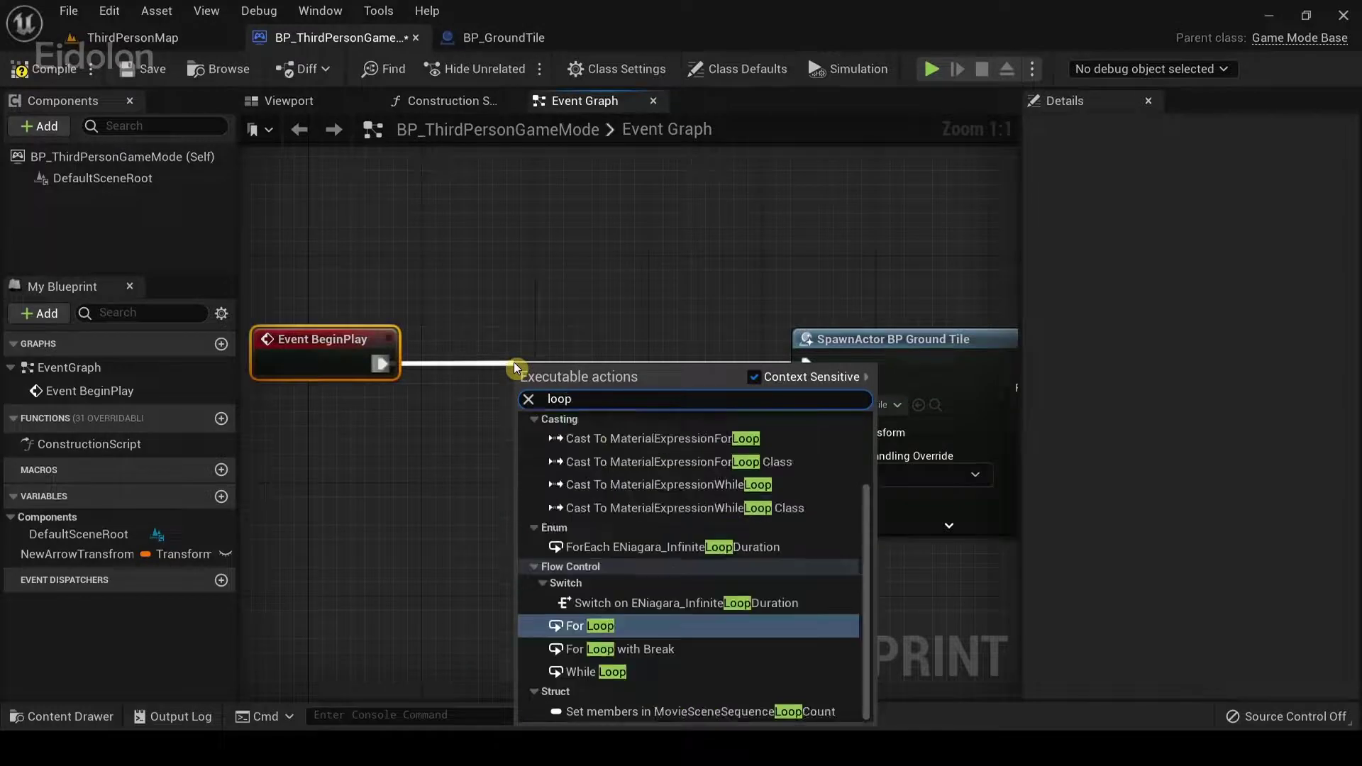
key("Return")
type("5")
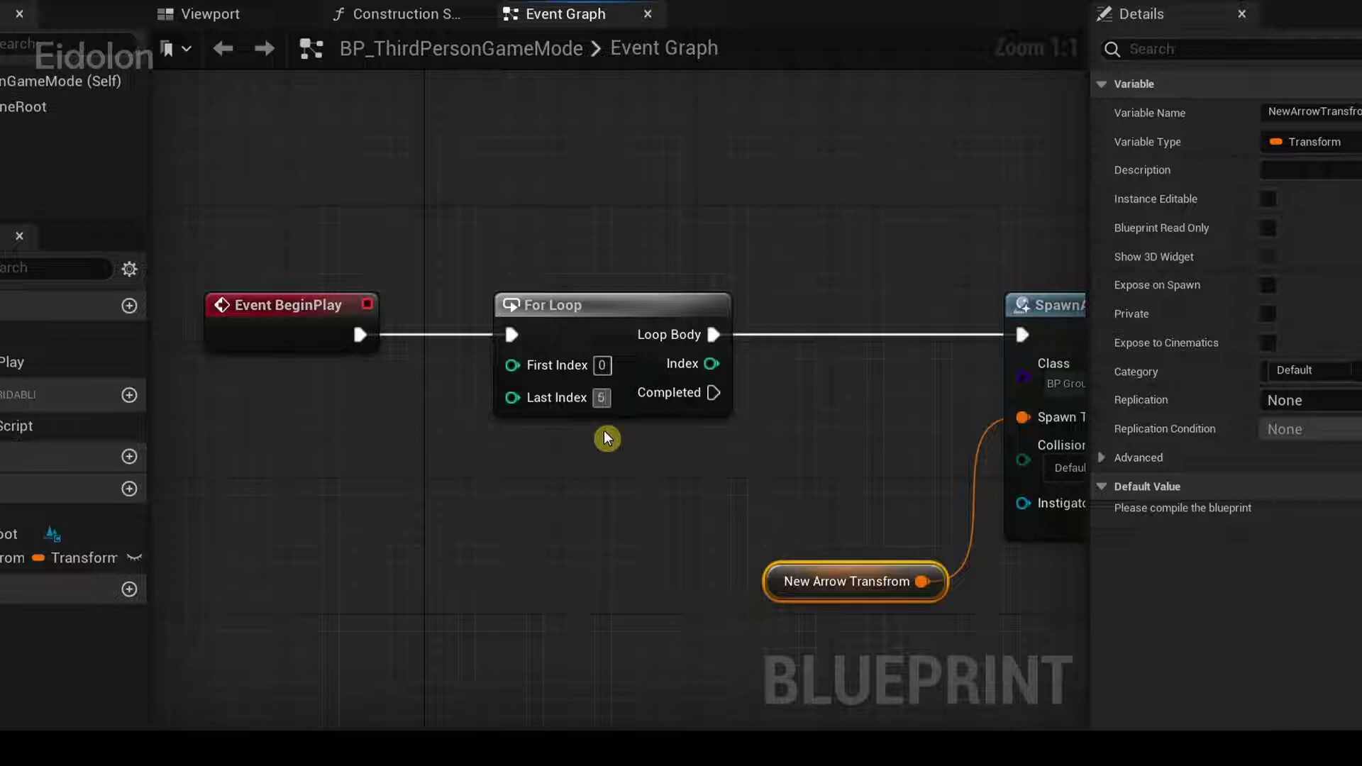
key("BackSpace")
type("5")
left_click(604, 437)
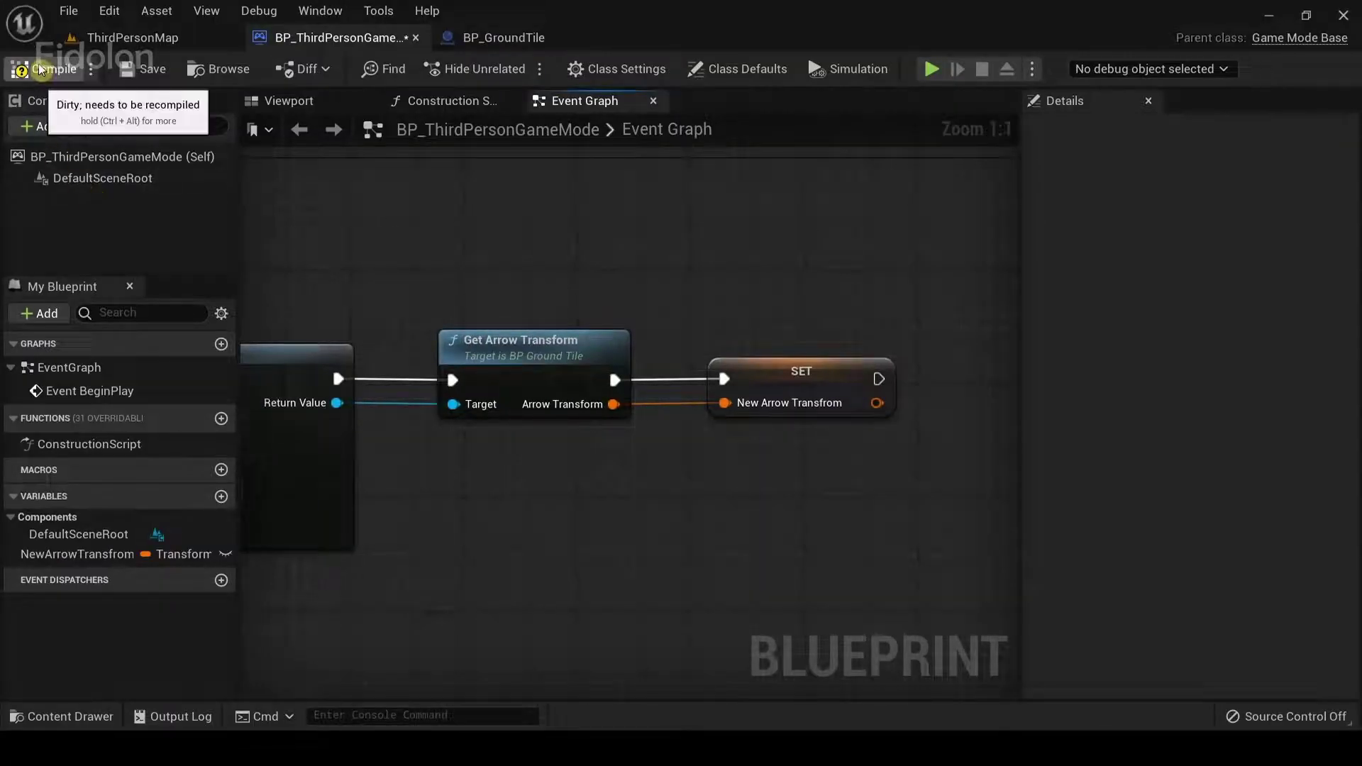
Compile the game mode and select the Arrow component in BP_GroundTile's viewport
left_click(37, 69)
left_click(128, 37)
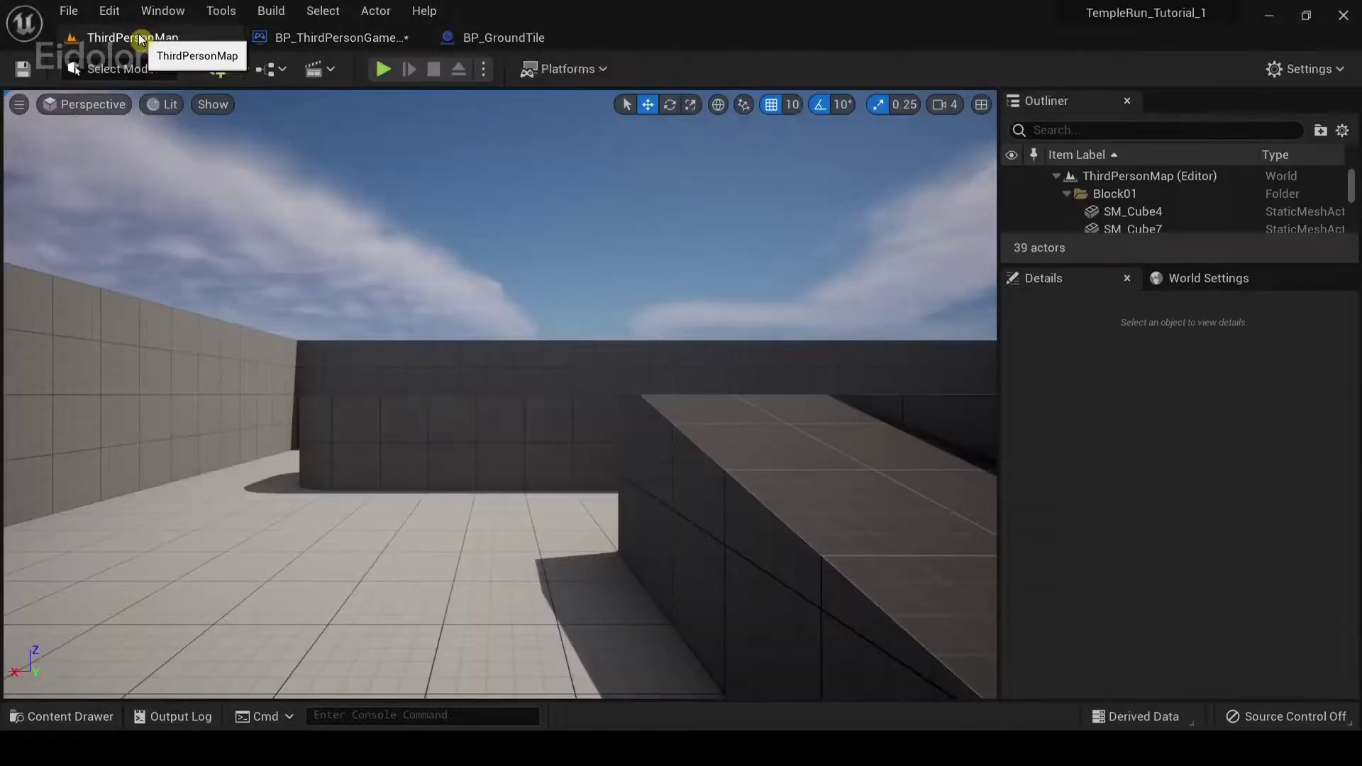
left_click(504, 37)
left_click(283, 101)
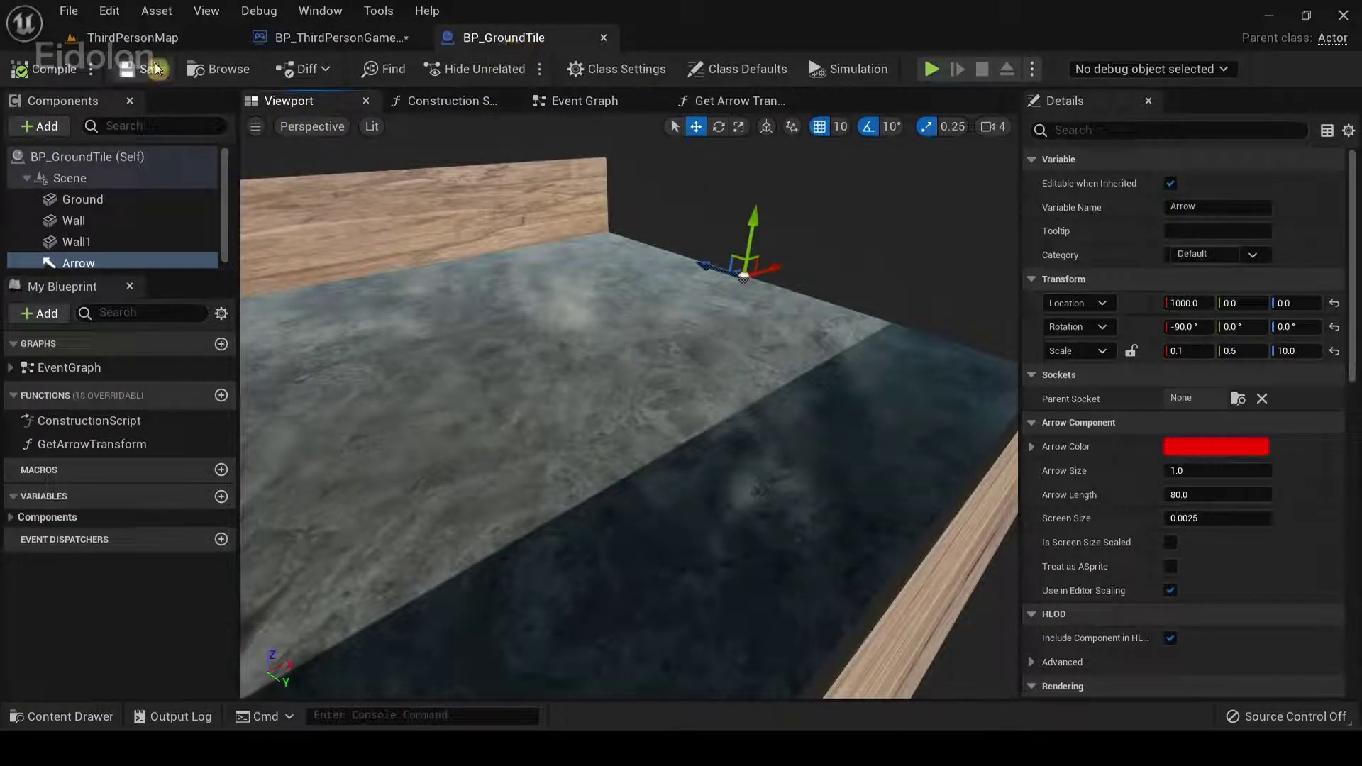
mouse_move(641, 325)
right_mouse_down()
mouse_move(702, 319)
mouse_move(744, 351)
right_mouse_up()
left_click(152, 263)
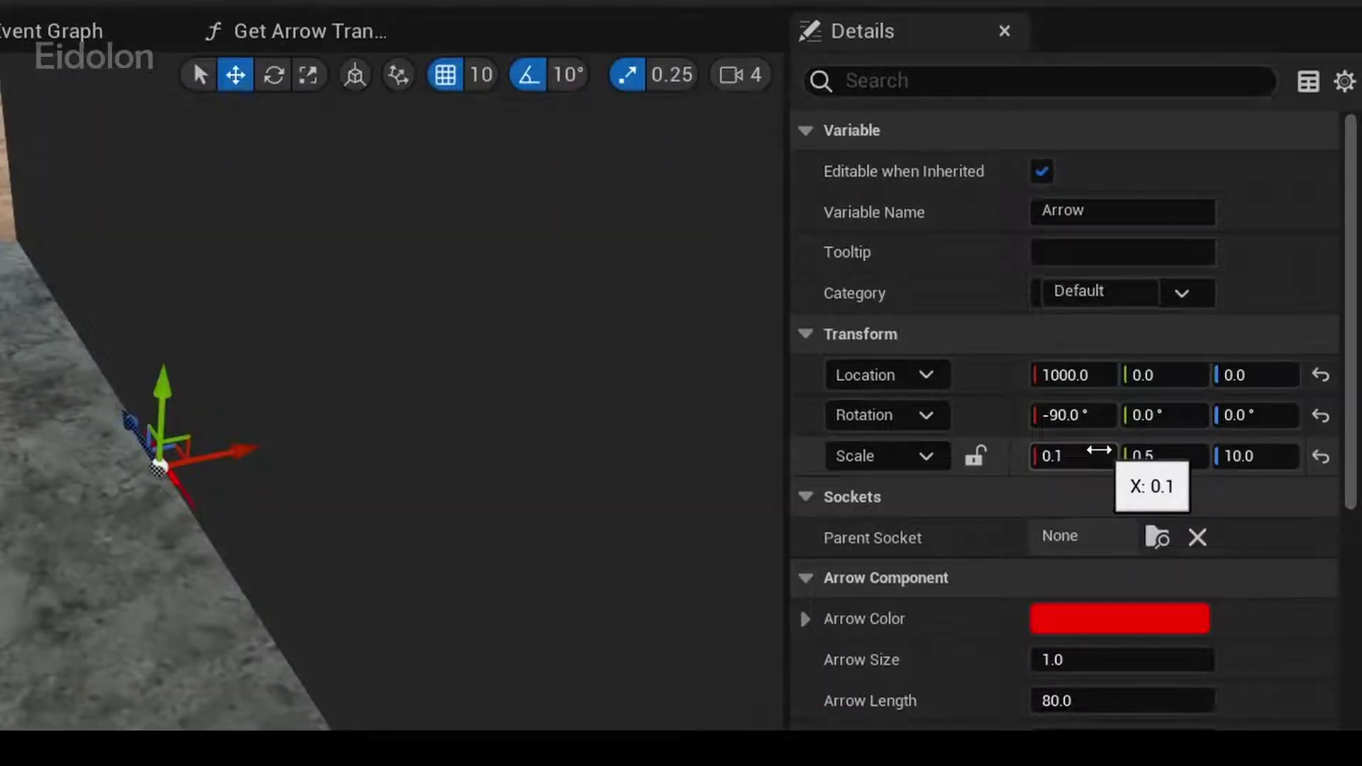
Set the Arrow's scale to 1, 1, 1 and its X rotation to 0
left_click(1198, 350)
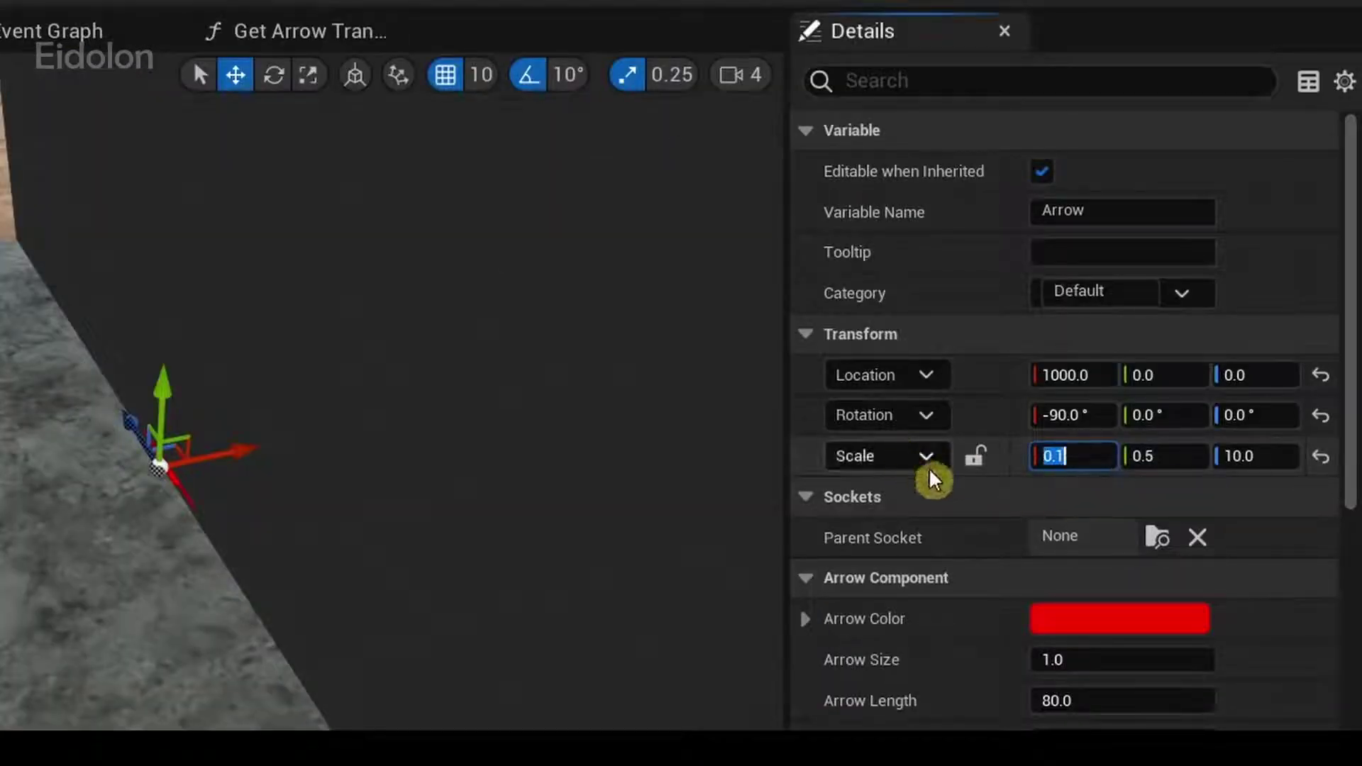
type("1")
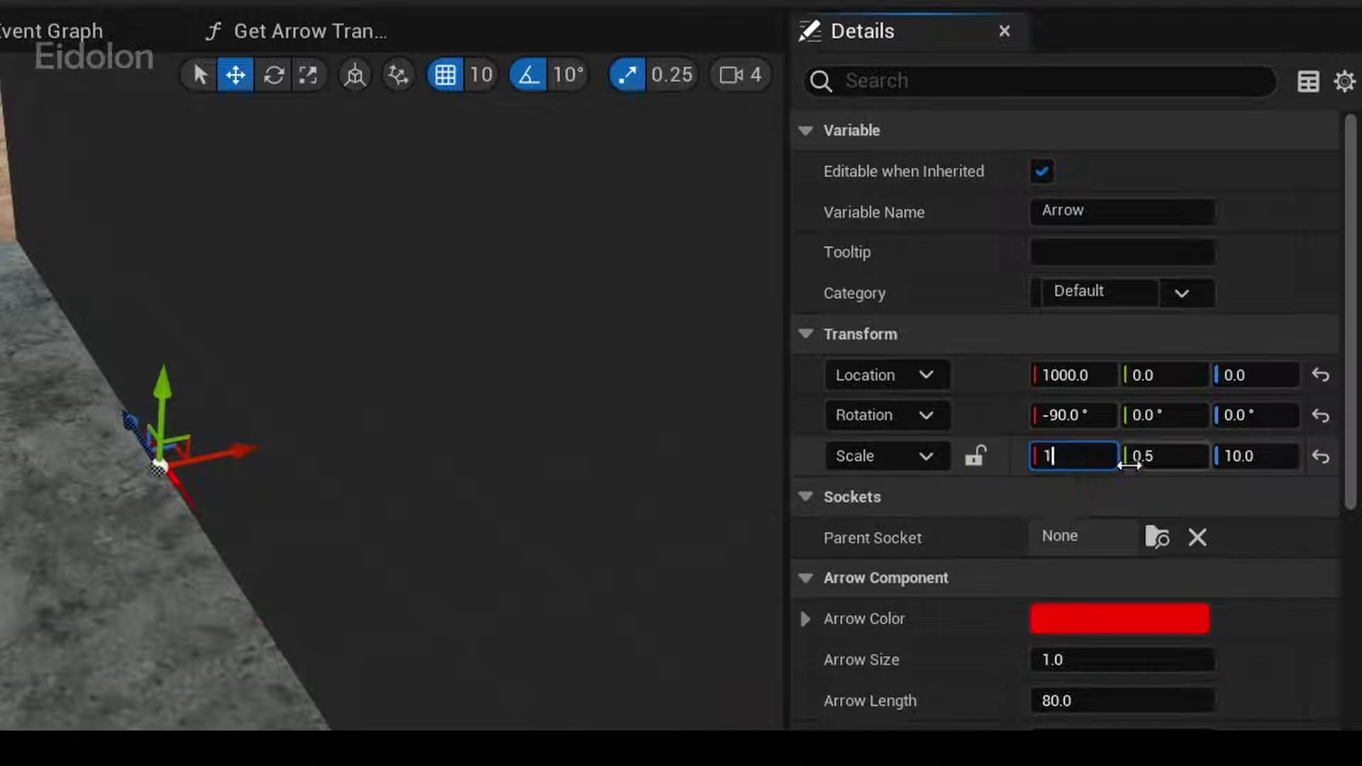
left_click(1171, 456)
type("1")
left_click(1276, 456)
type("1")
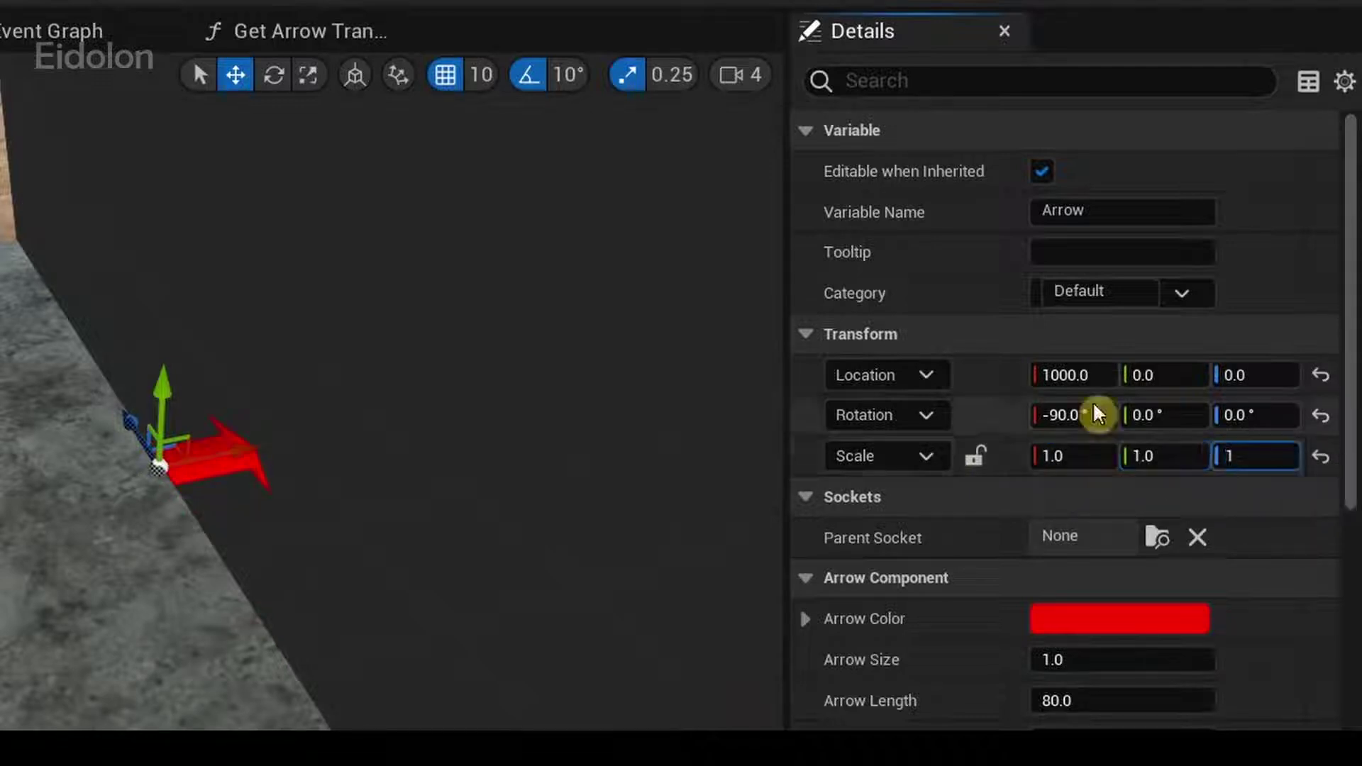
left_click(1096, 415)
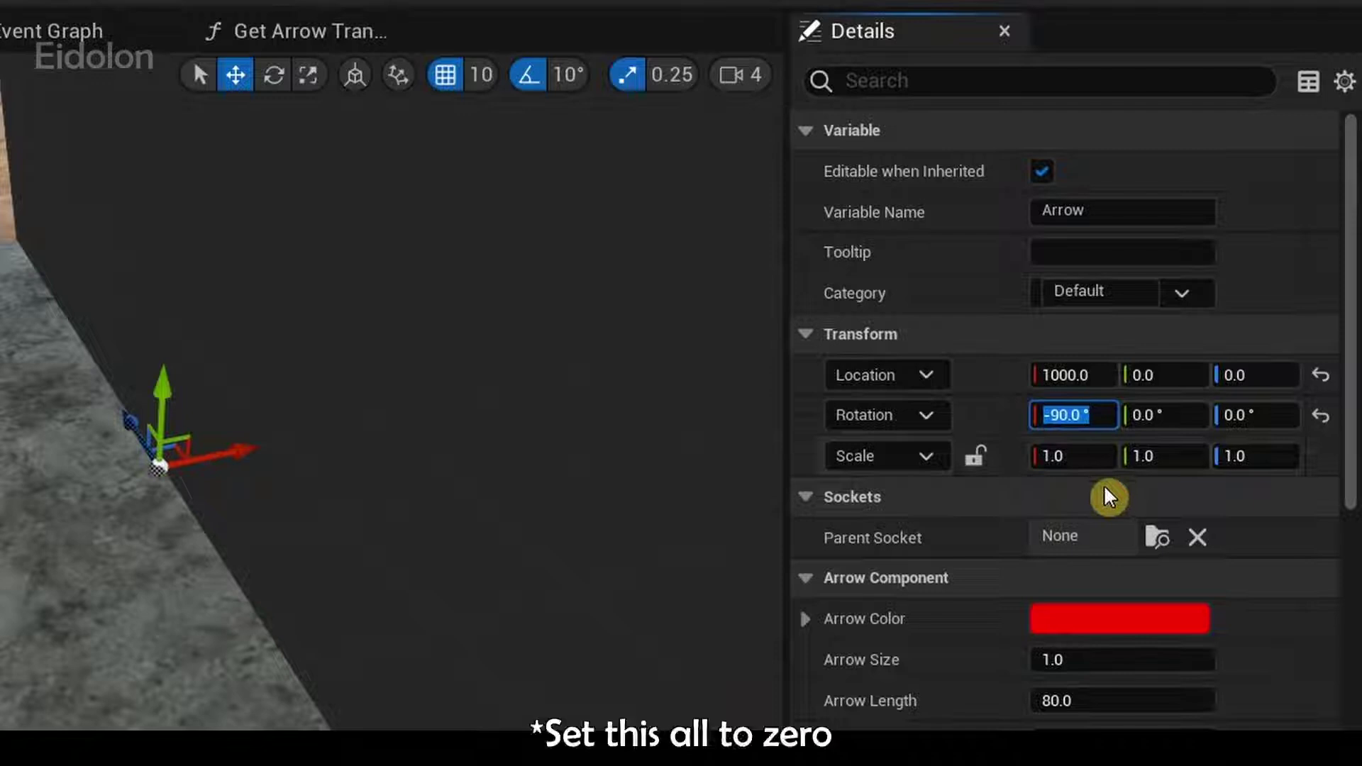
type("0")
key("Return")
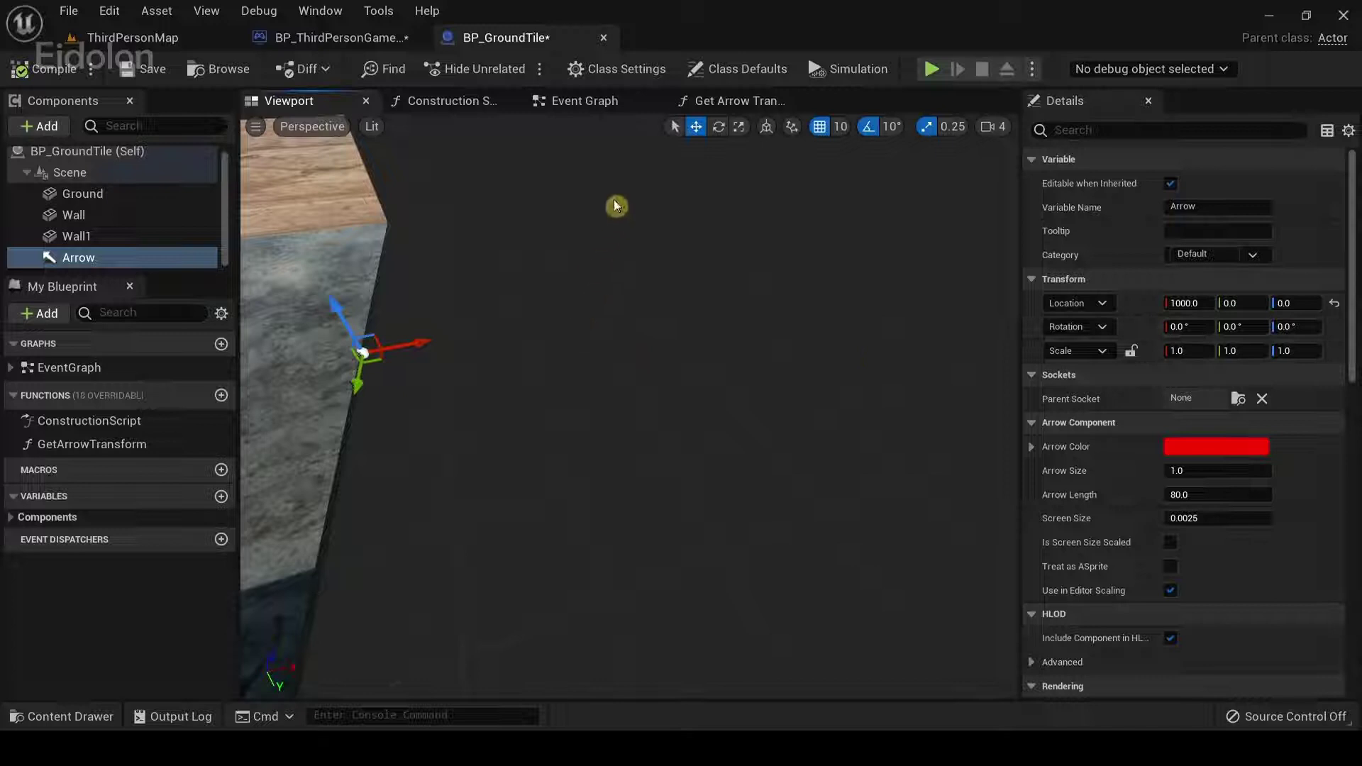
left_click(740, 100)
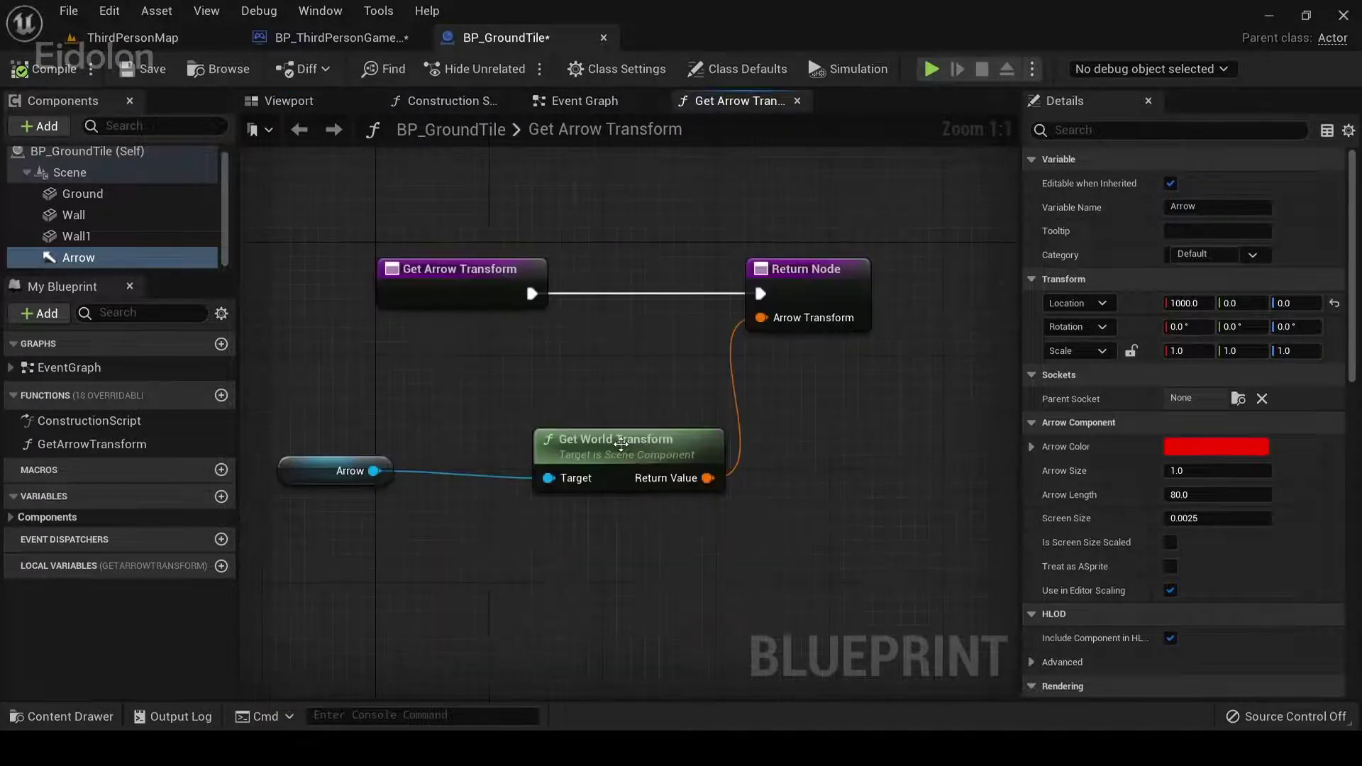
left_click(621, 444)
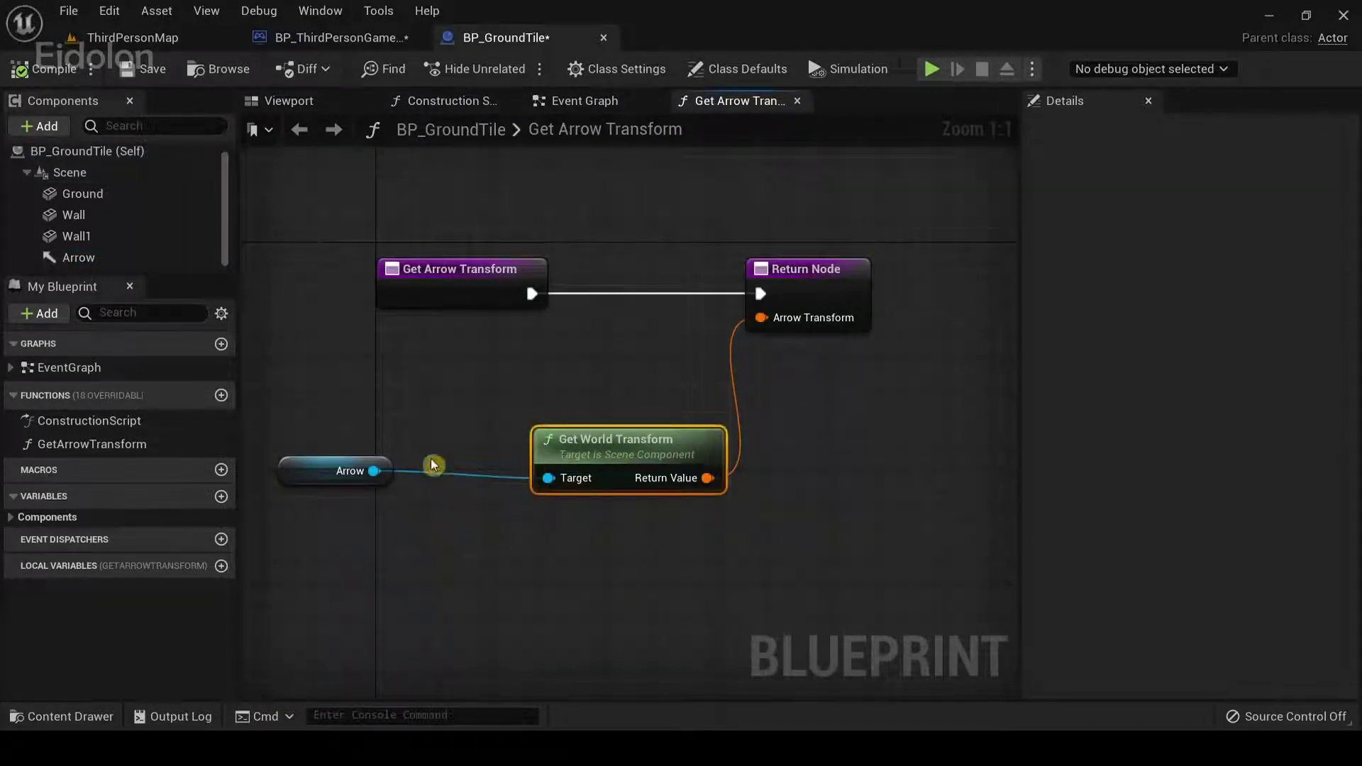
left_click(304, 473)
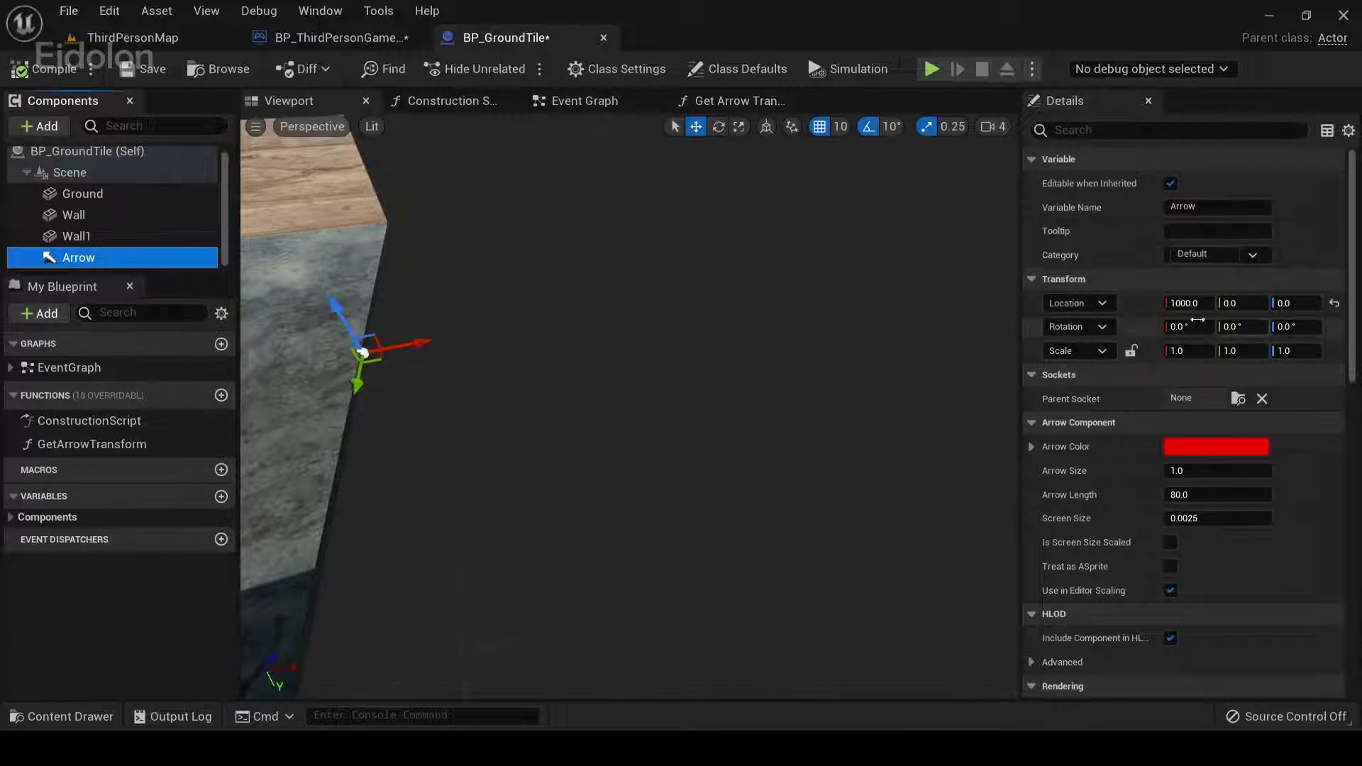
right_click_drag(550, 245, 549, 244)
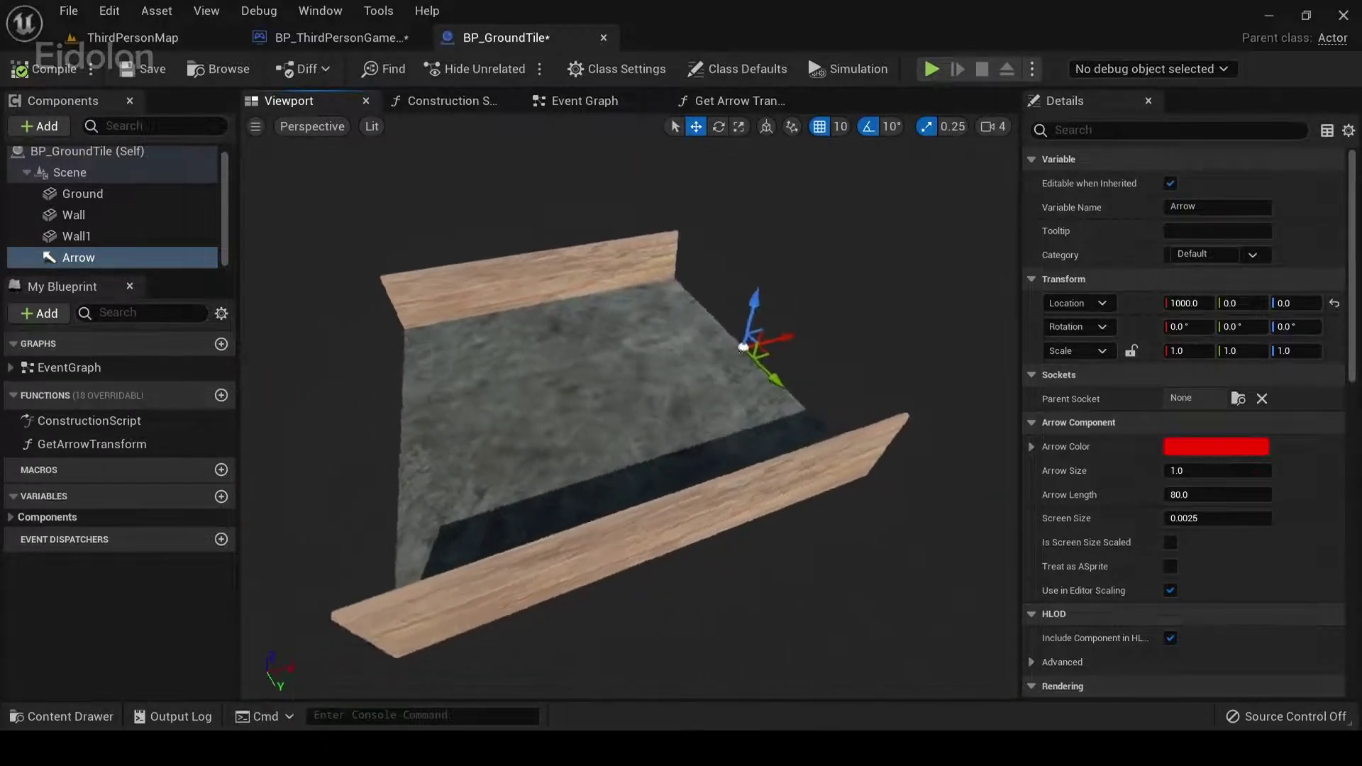
right_click_drag(462, 339, 462, 338)
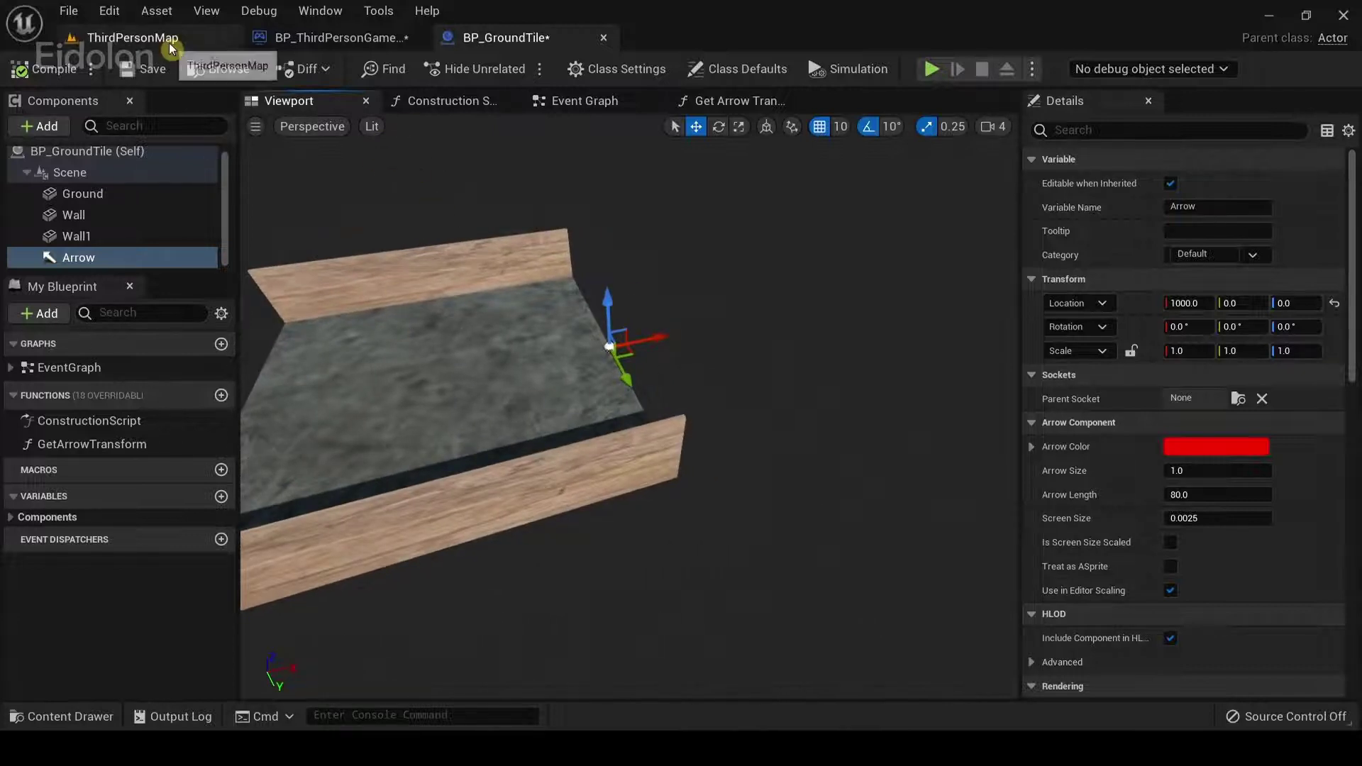
Create an untitled level from the Basic template and delete its Floor actor
left_click(147, 37)
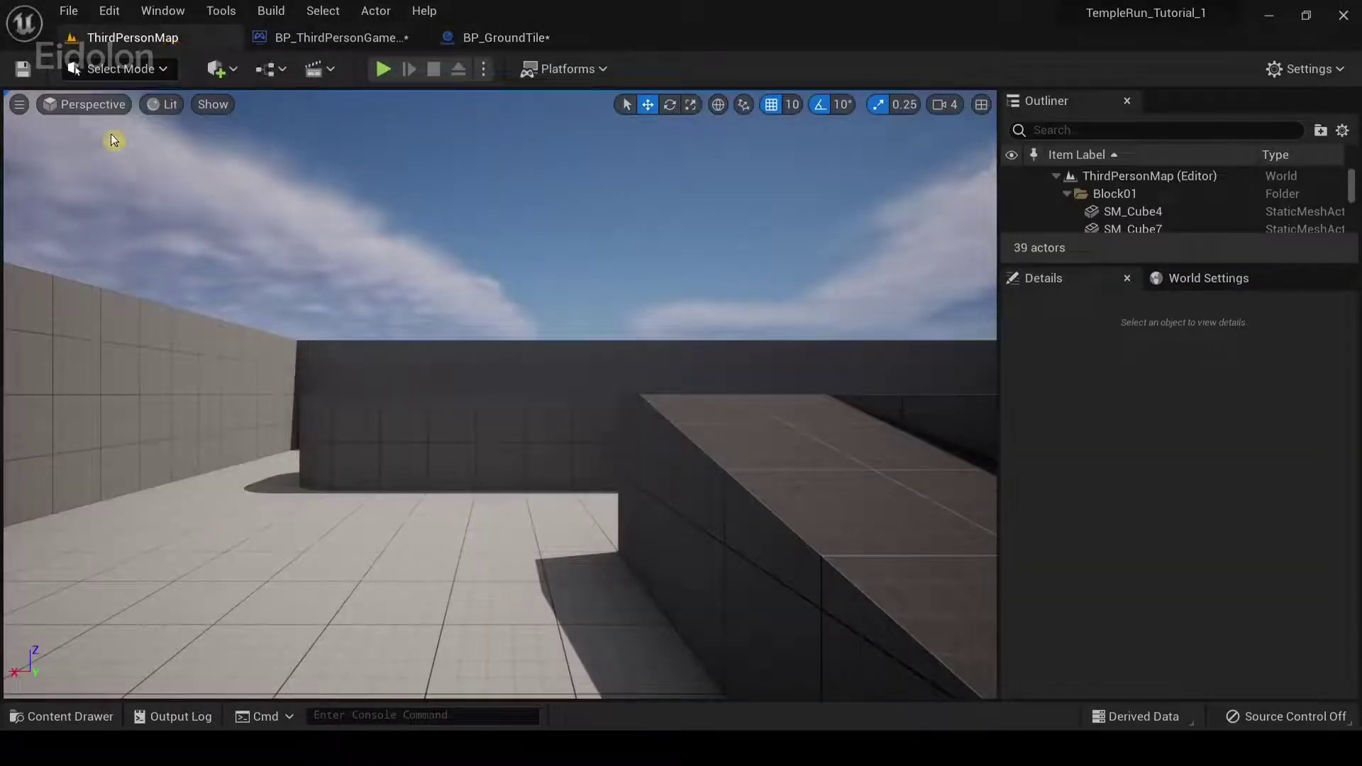
left_click(67, 10)
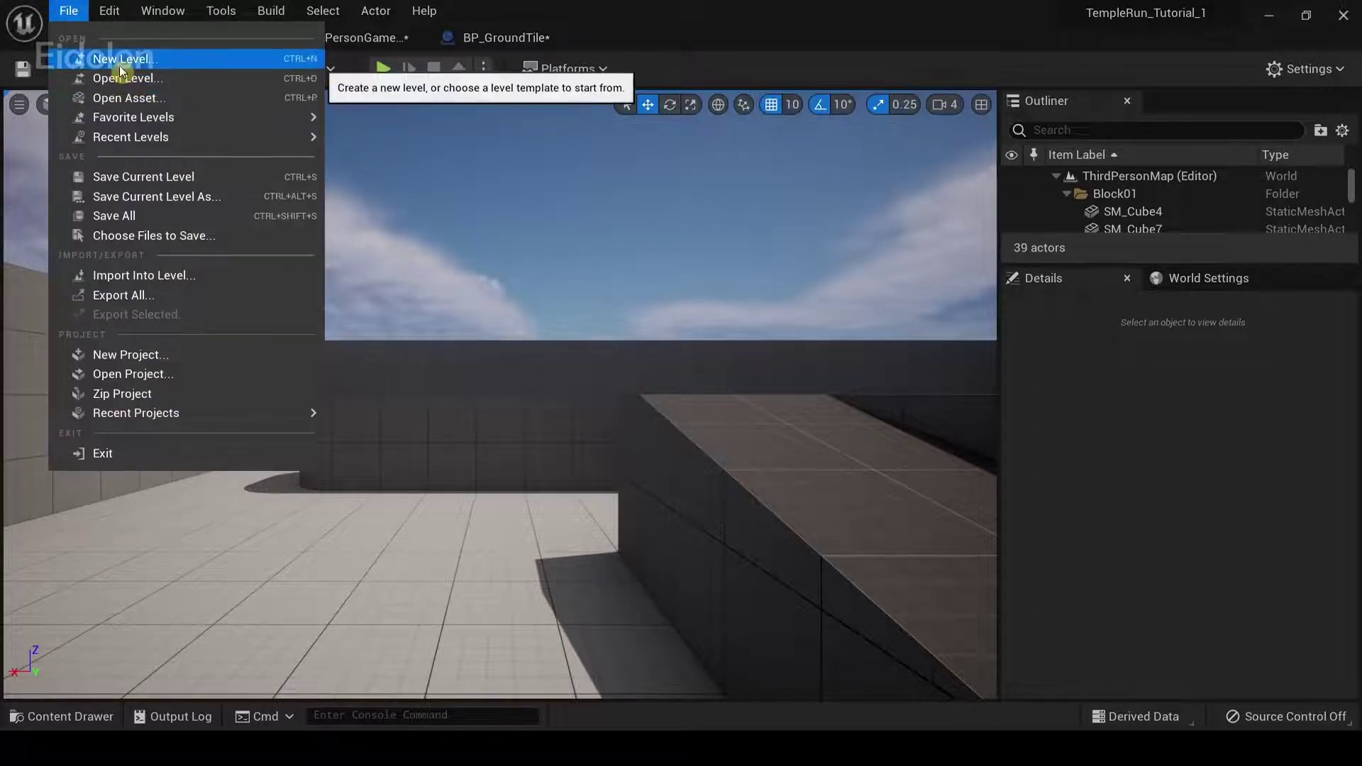
left_click(121, 66)
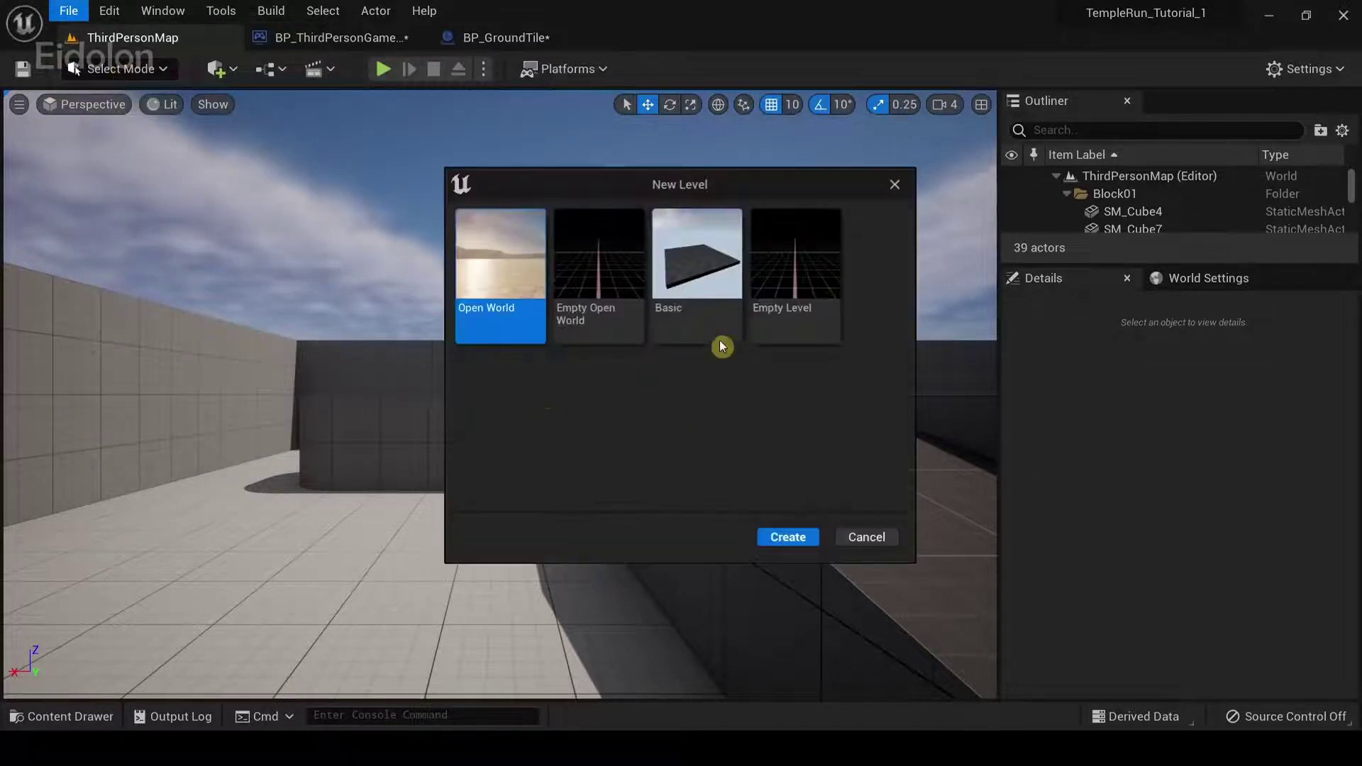
left_click(715, 309)
left_click(785, 536)
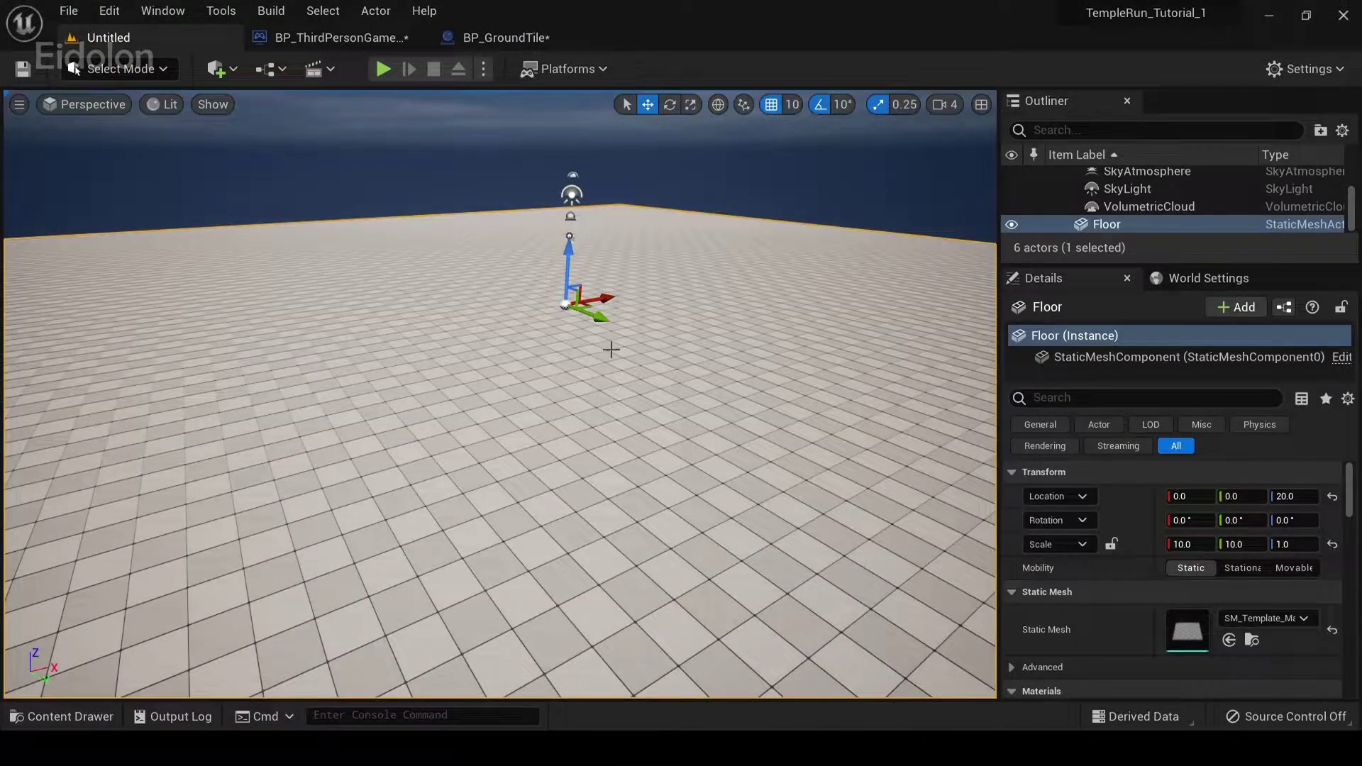
scroll(677, 323, "up", 3)
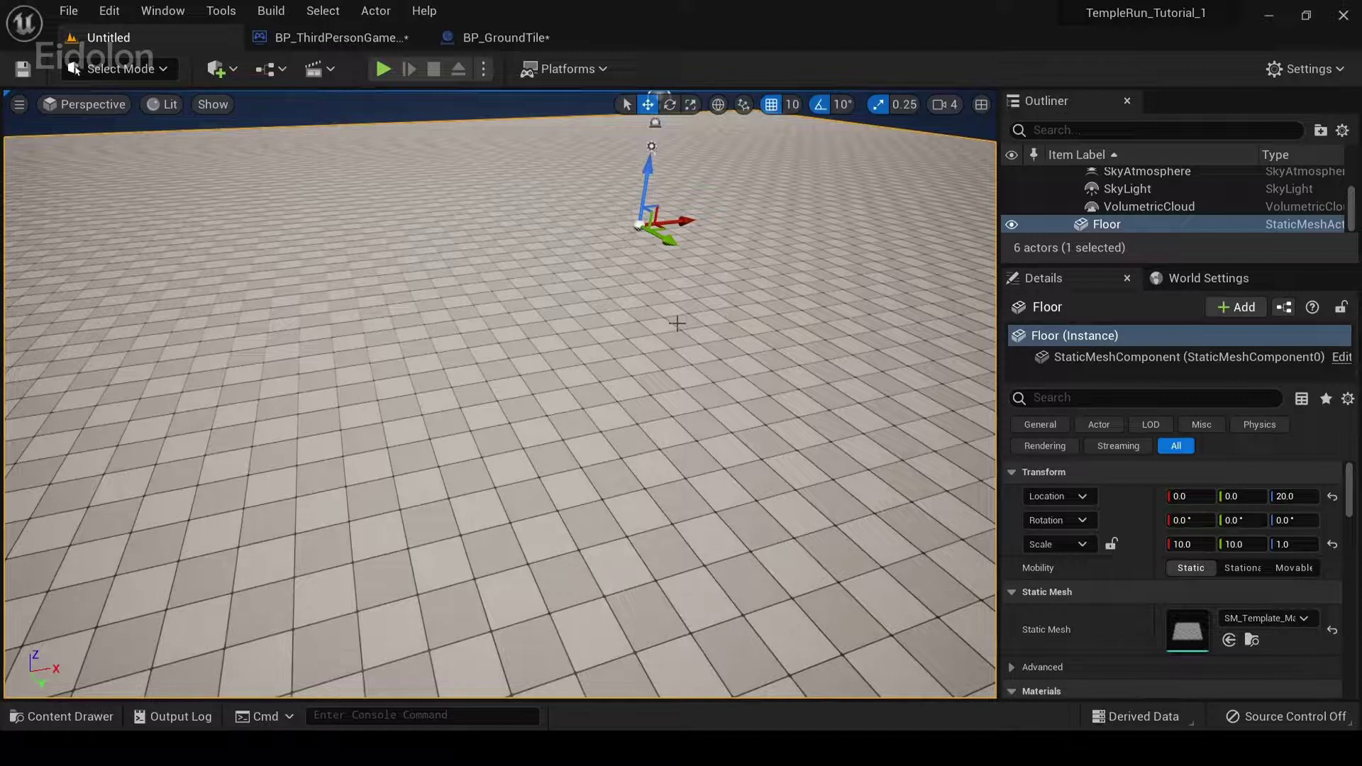
key("Delete")
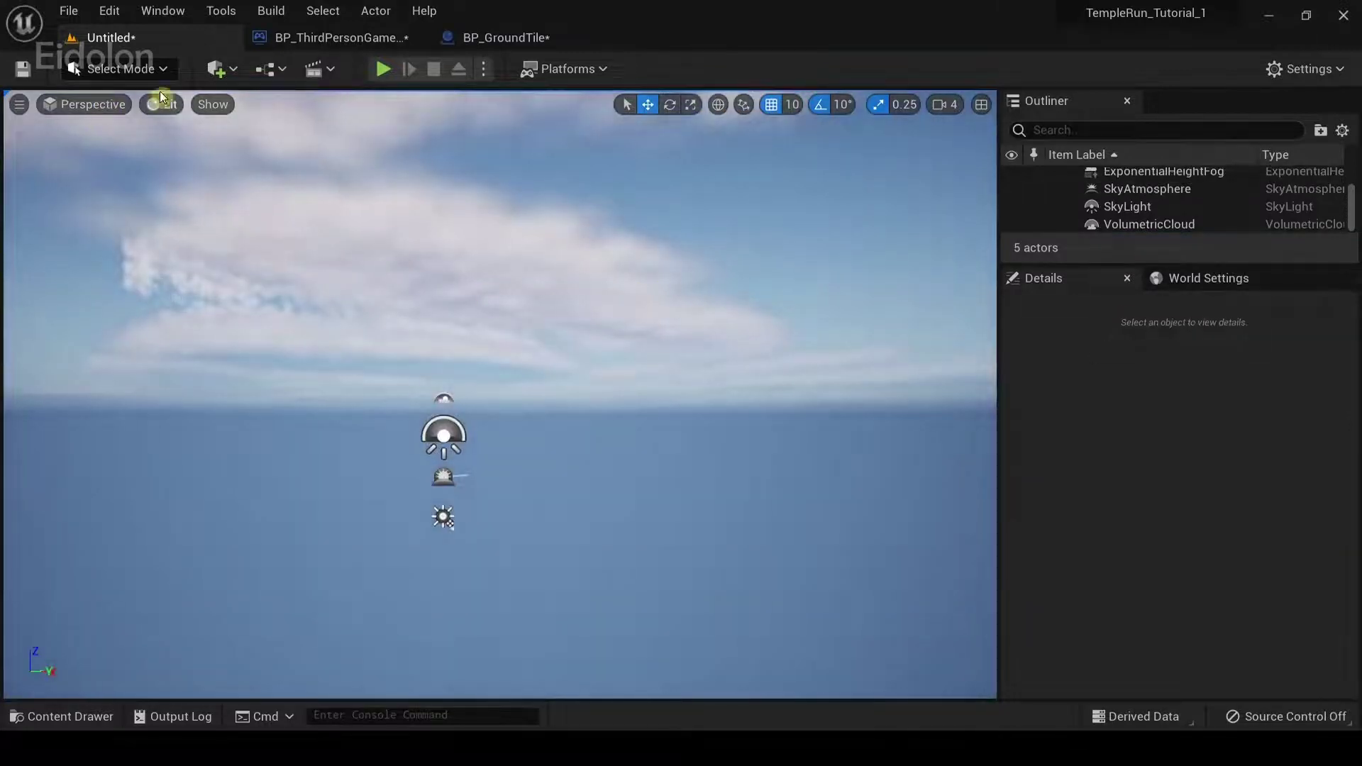
Place a Player Start at X 0, Y 0 and raise it to about Z 410
left_click(216, 68)
mouse_move(259, 218)
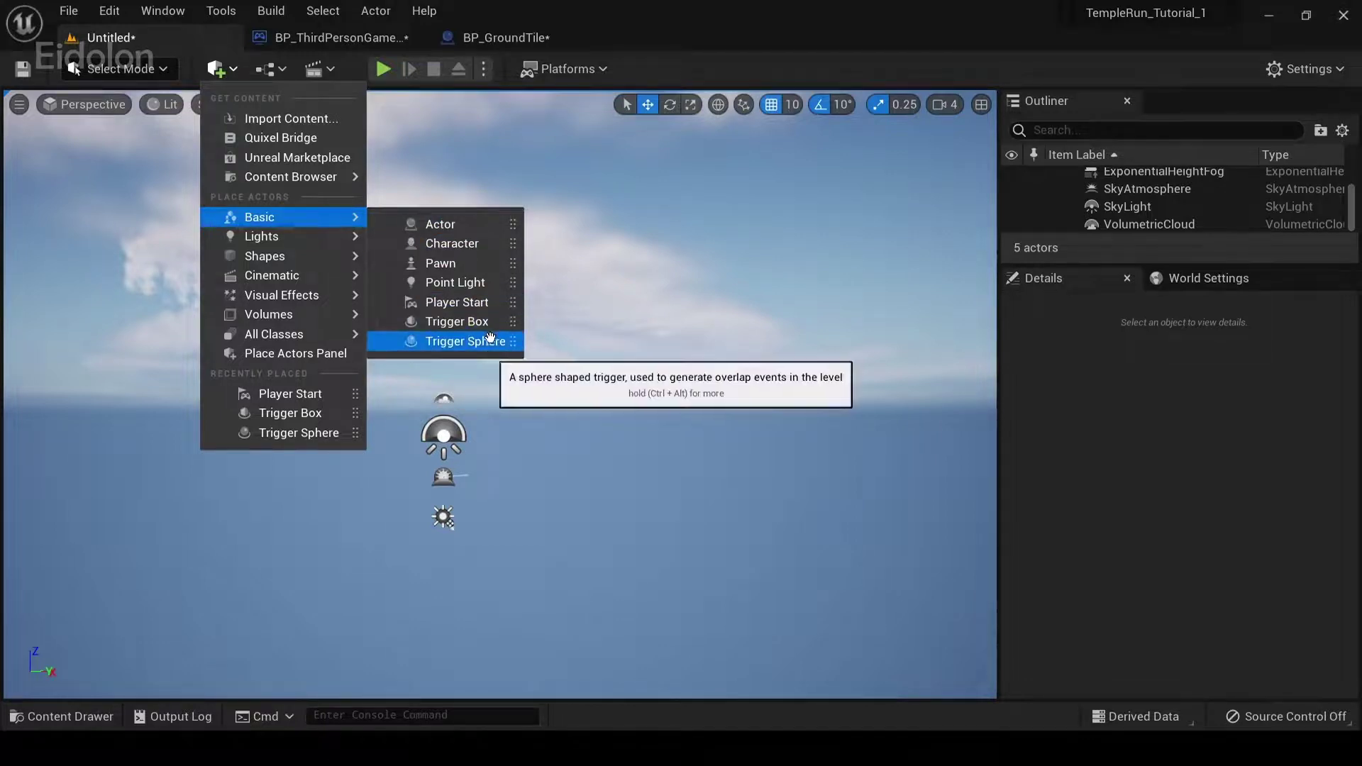
left_click(457, 303)
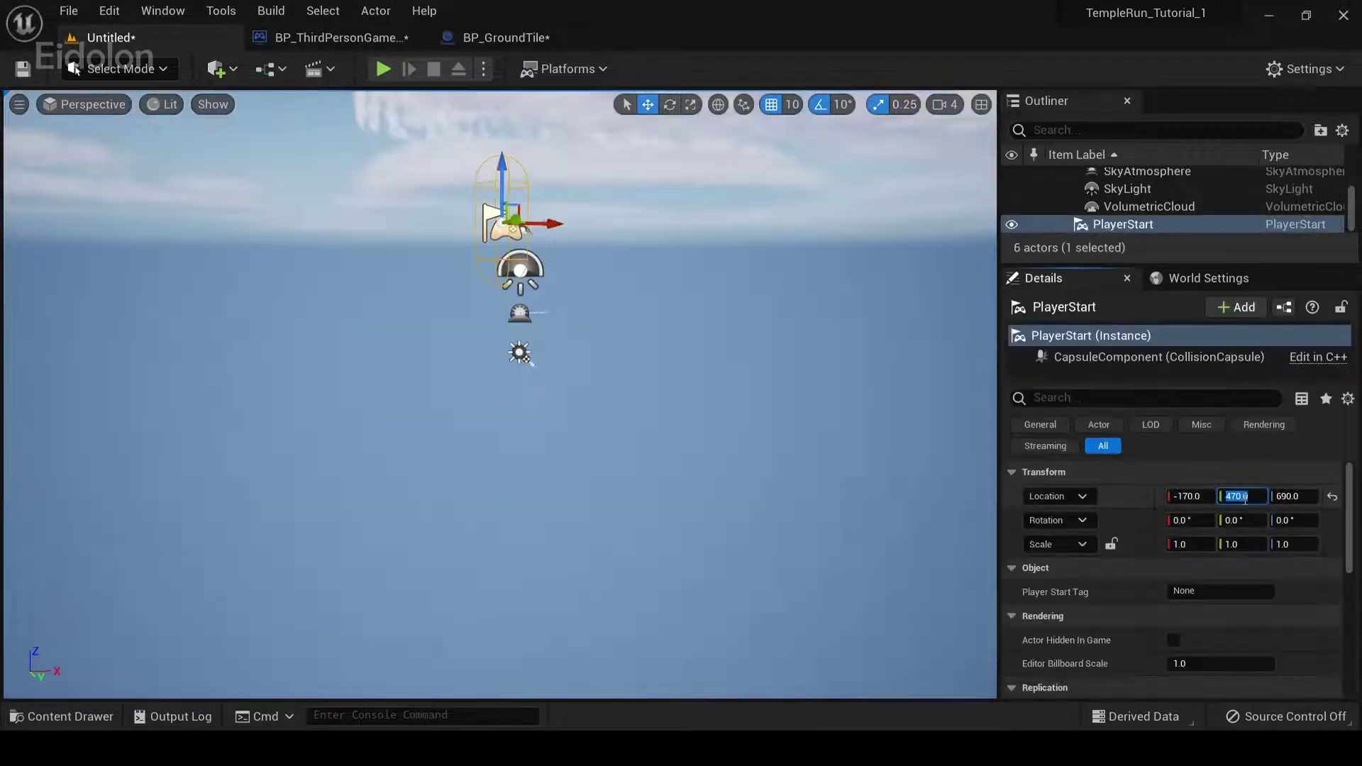
left_click(1288, 496)
type("0")
key("Return")
type("0")
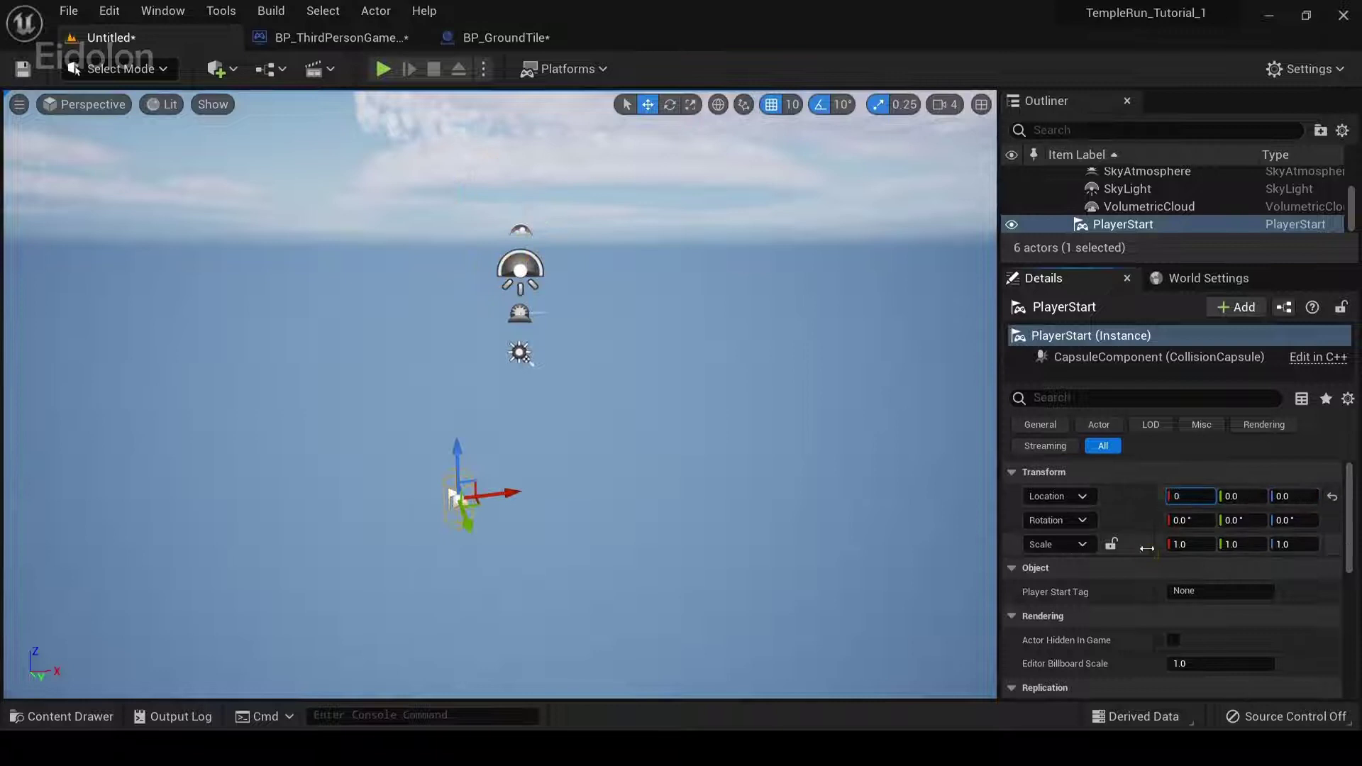
key("Return")
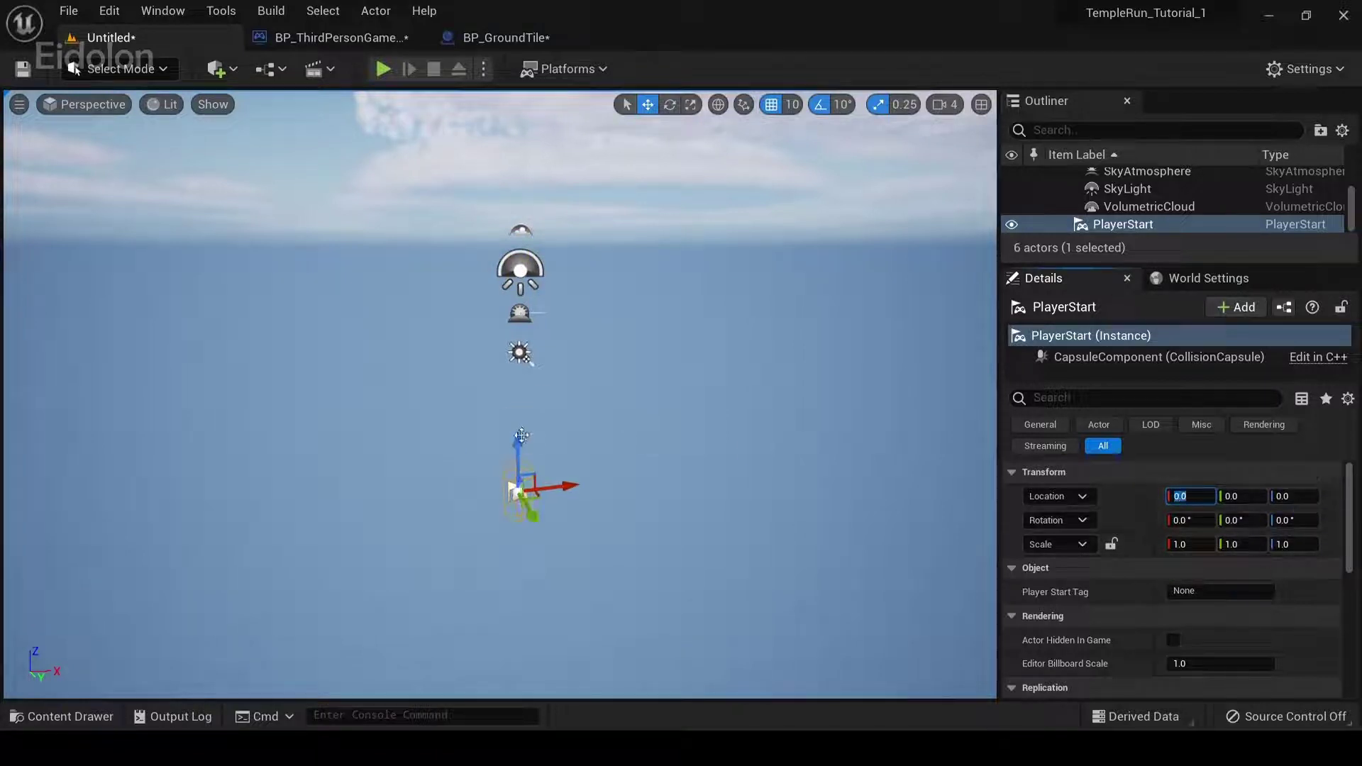
left_click_drag(521, 436, 520, 290)
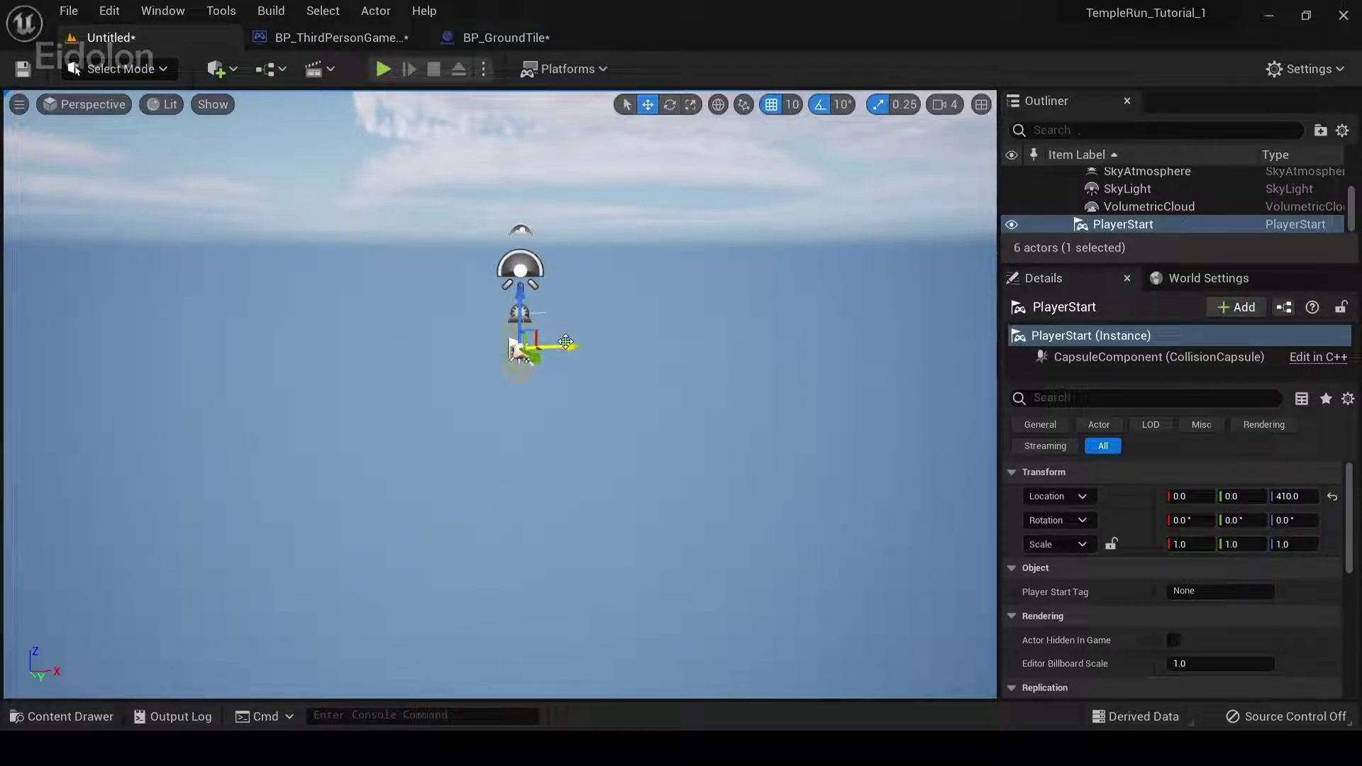
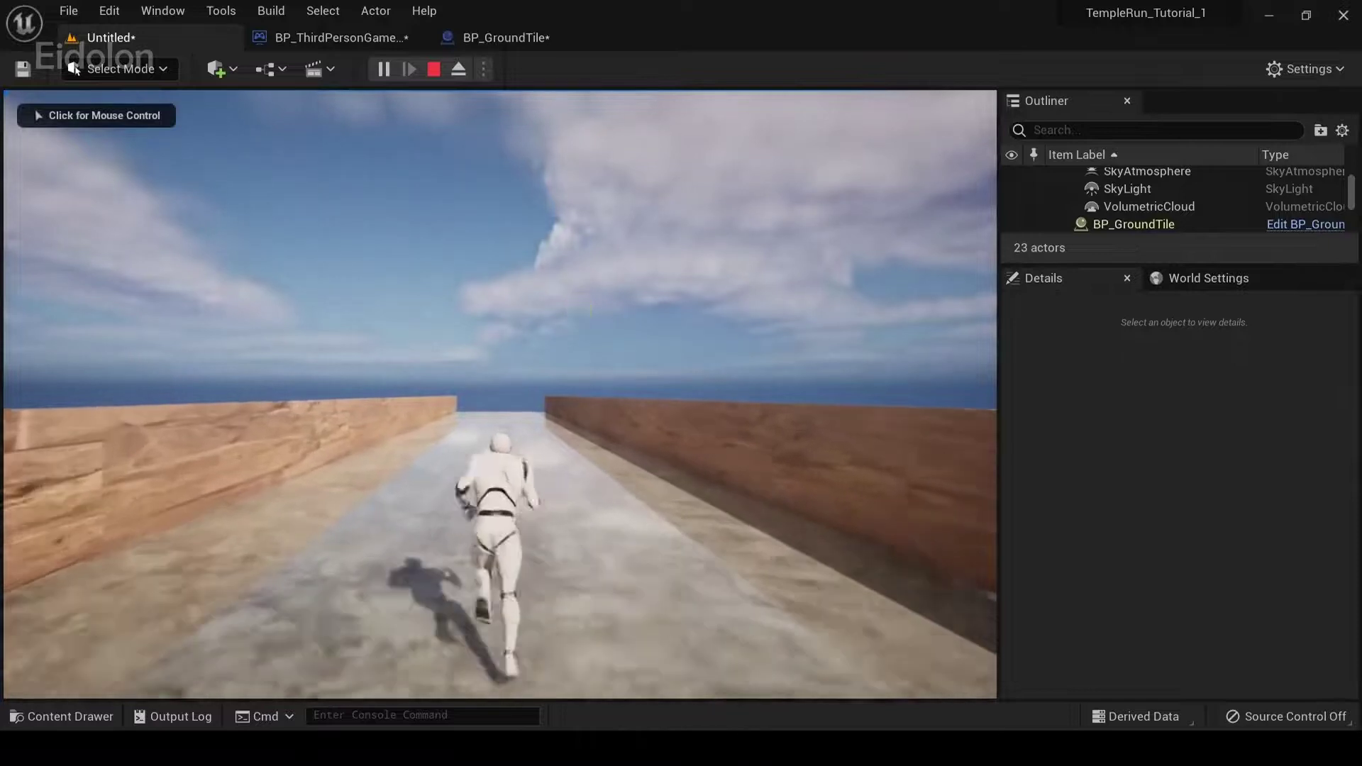
Restart the play test, pause it and eject with F8 to fly the camera freely
left_click(574, 284)
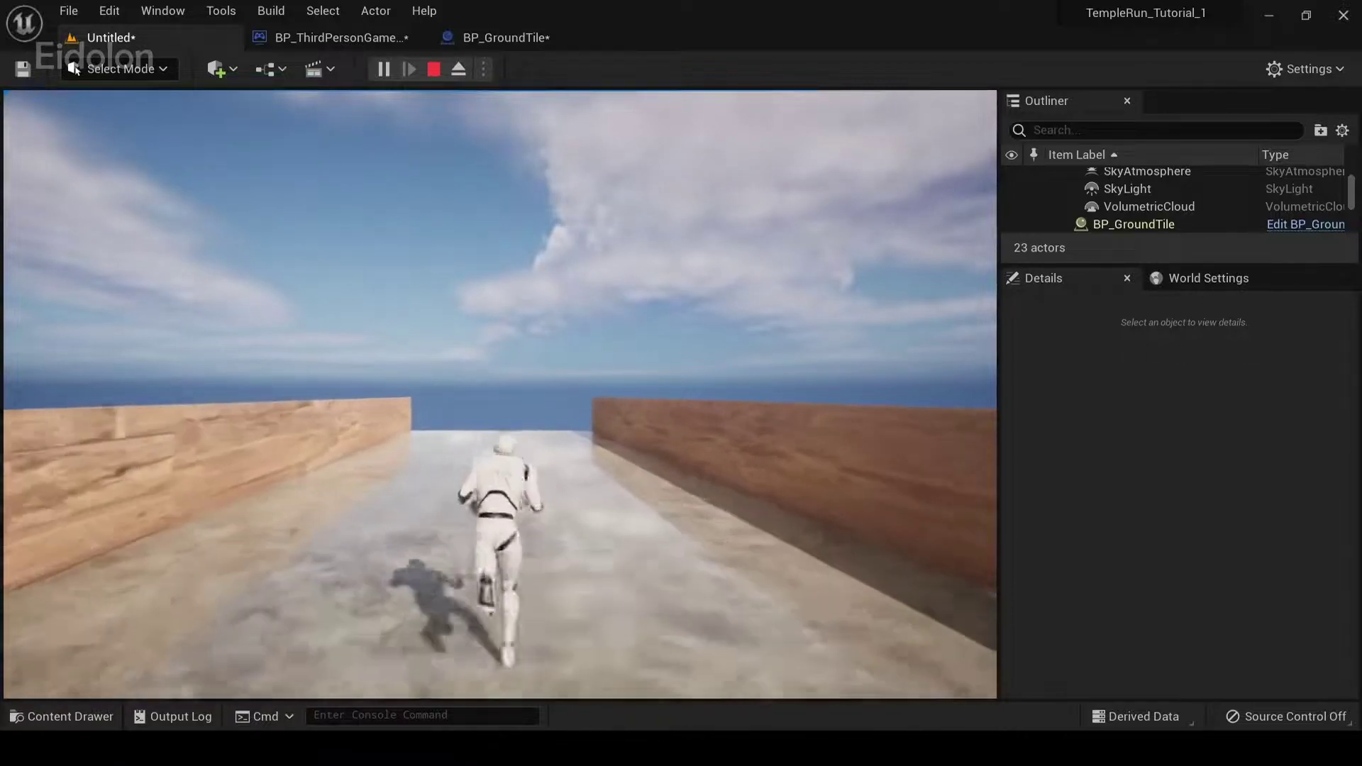
key("Escape")
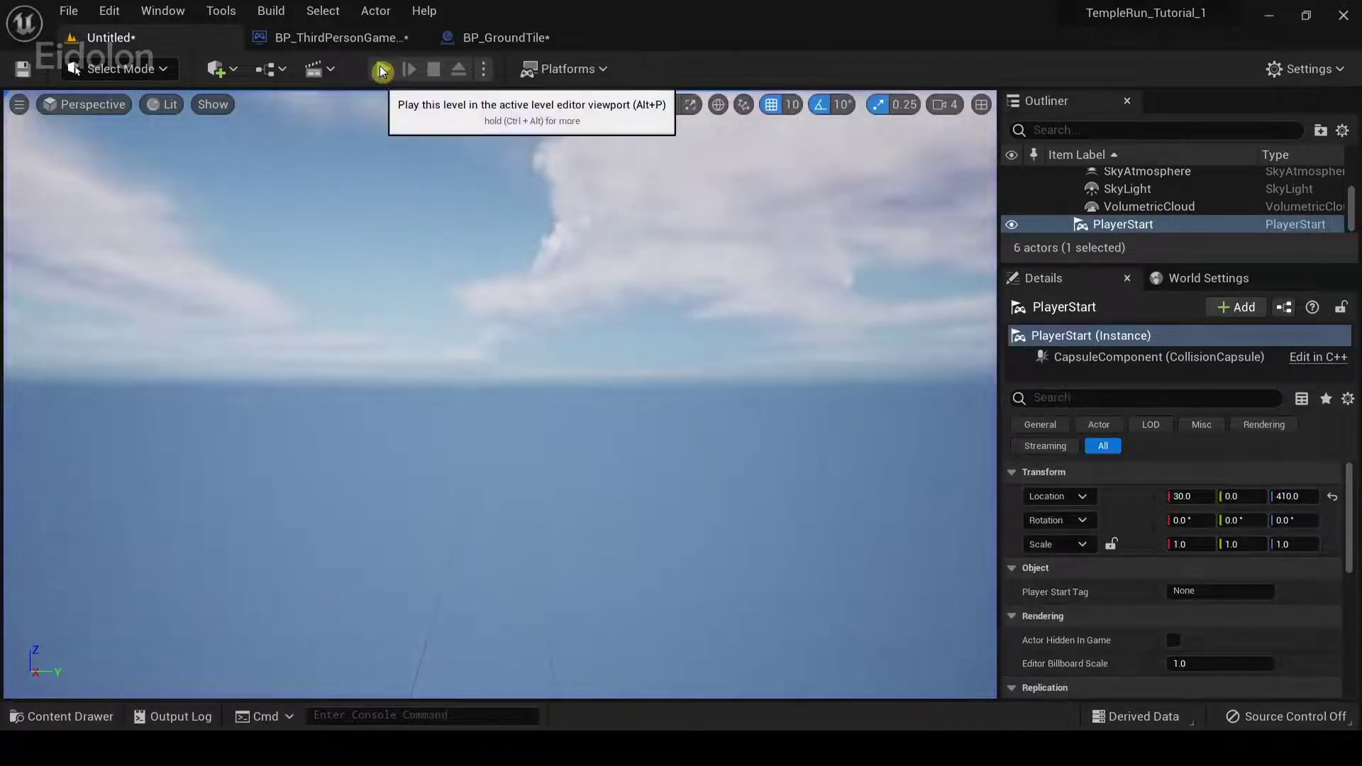
left_click(383, 70)
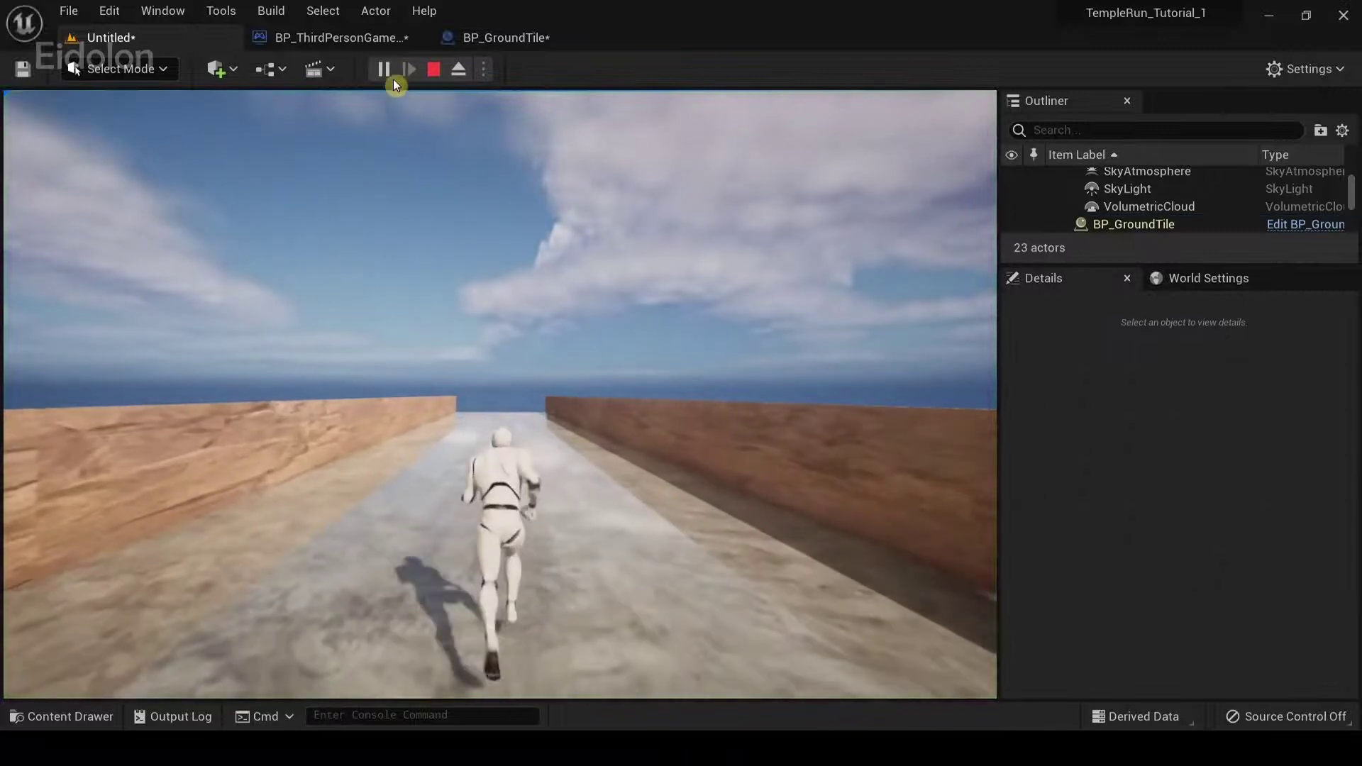
left_click(384, 68)
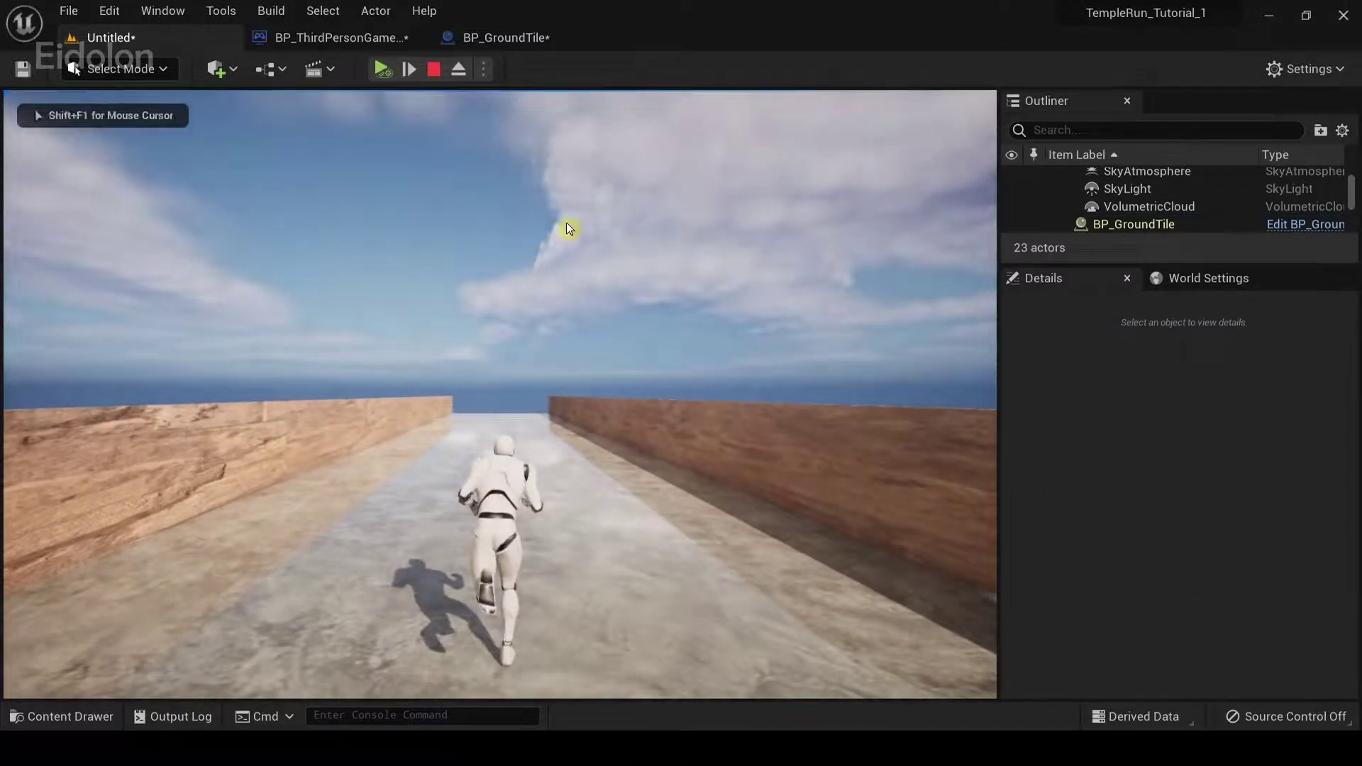
key("F8")
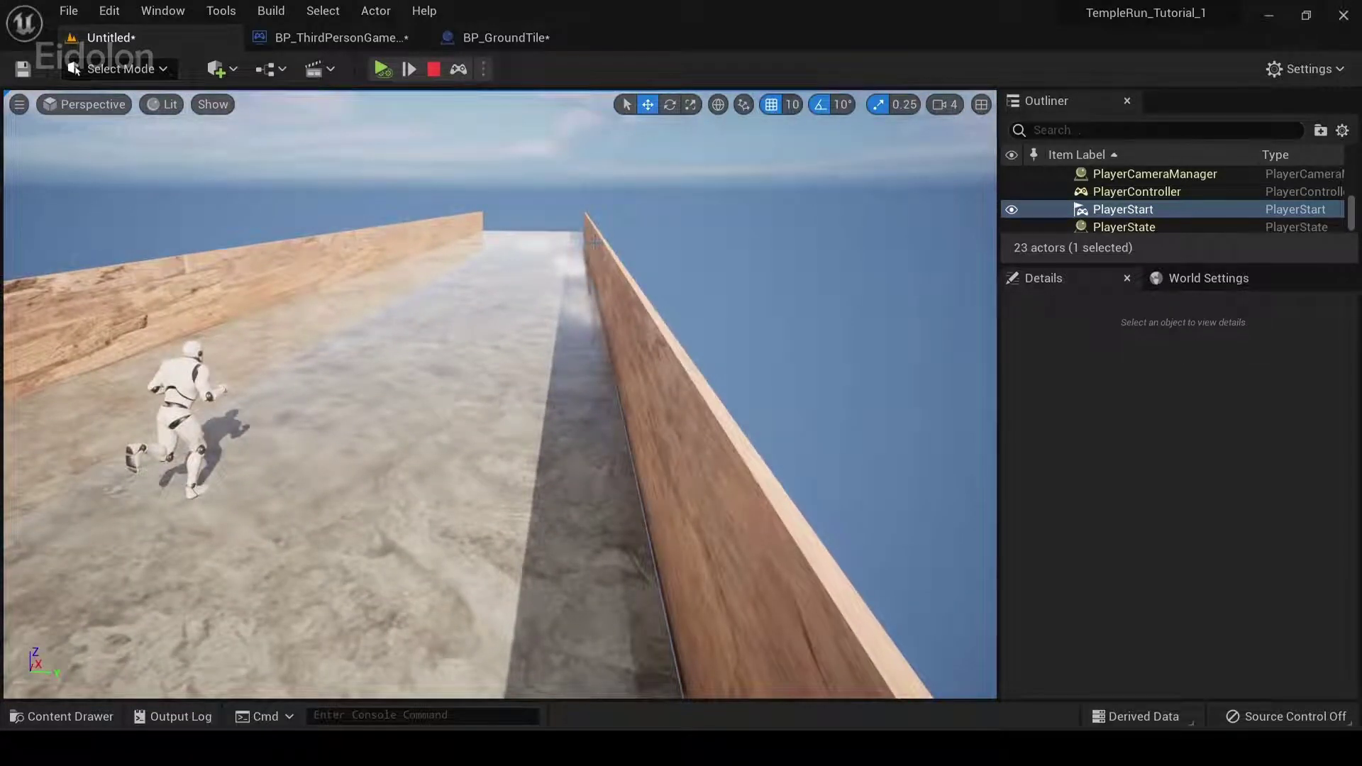
Inspect the spawned BP_GroundTile actors, focusing BP_GroundTile1 and flying past the tile joins
right_click_drag(541, 236, 521, 227)
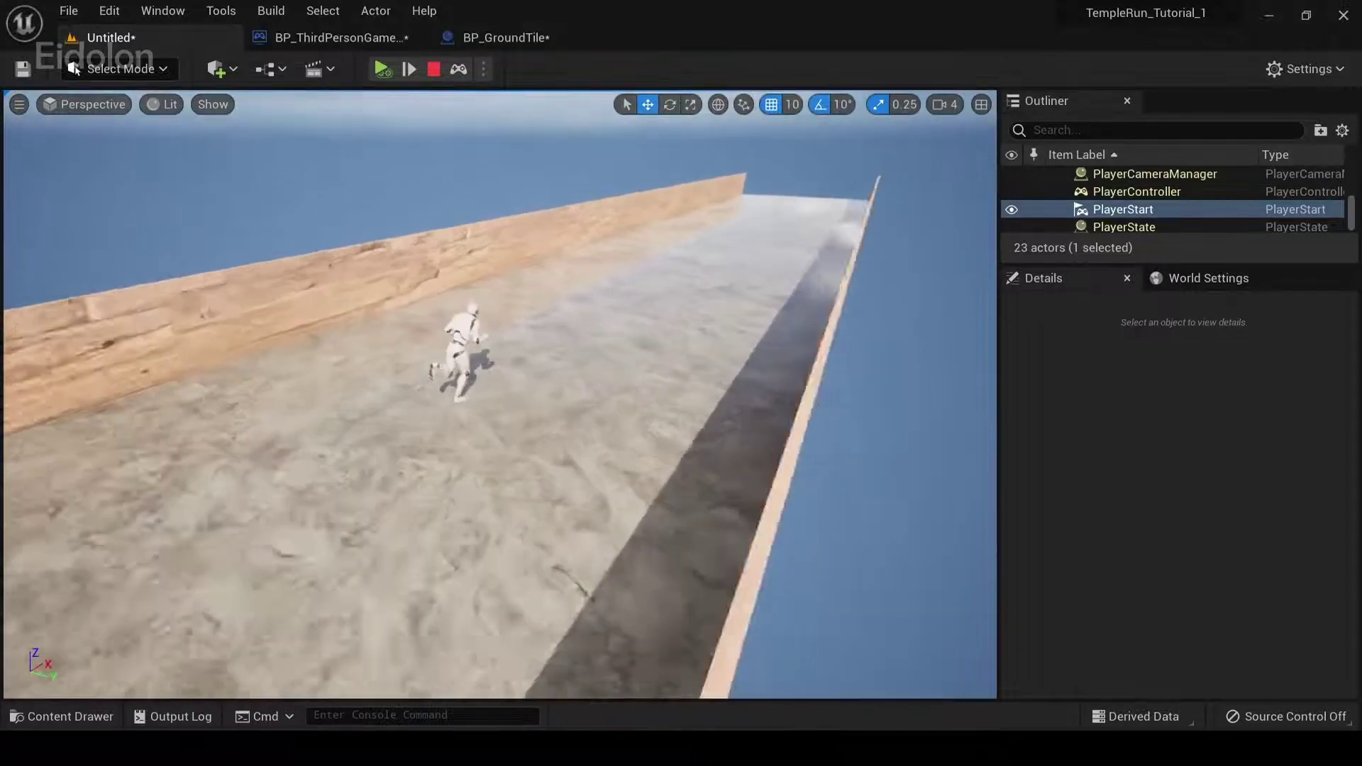
right_click_drag(545, 167, 545, 168)
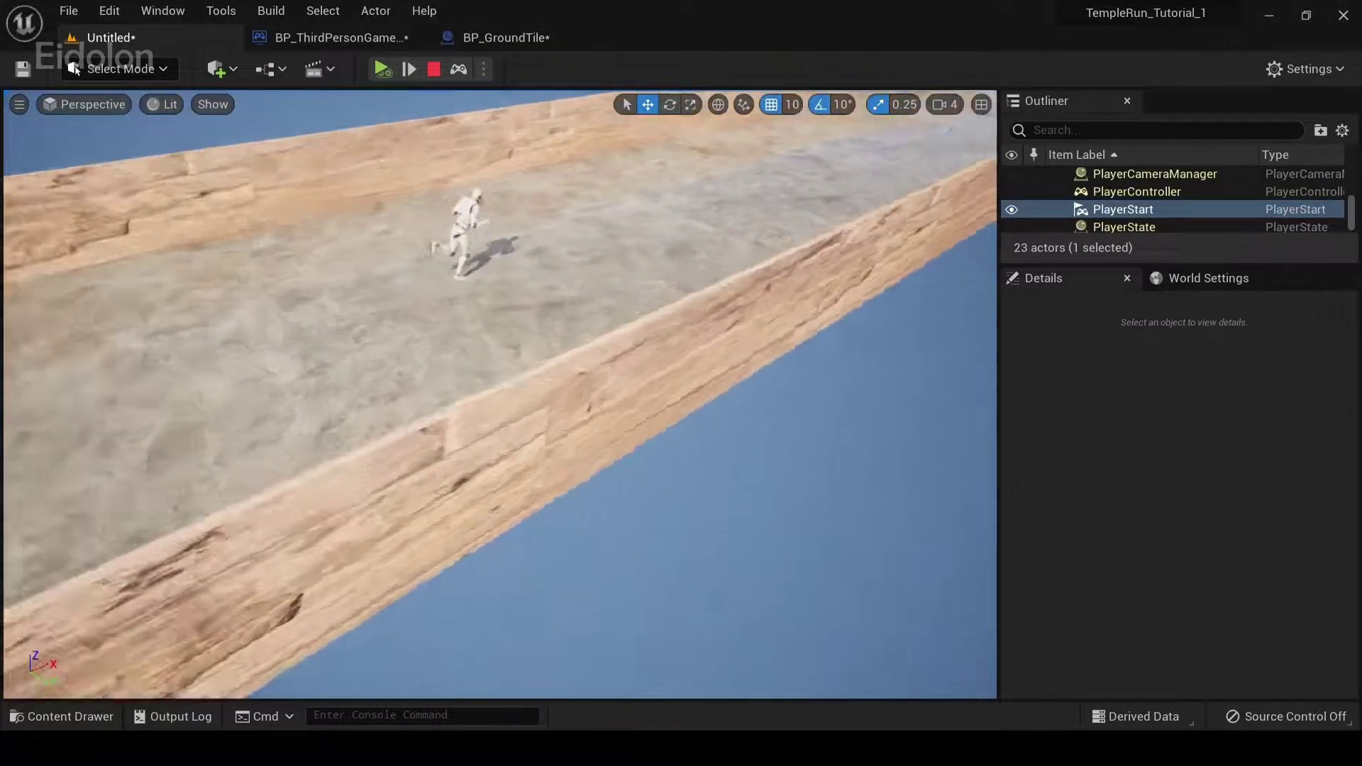
key("Escape")
left_click(1167, 207)
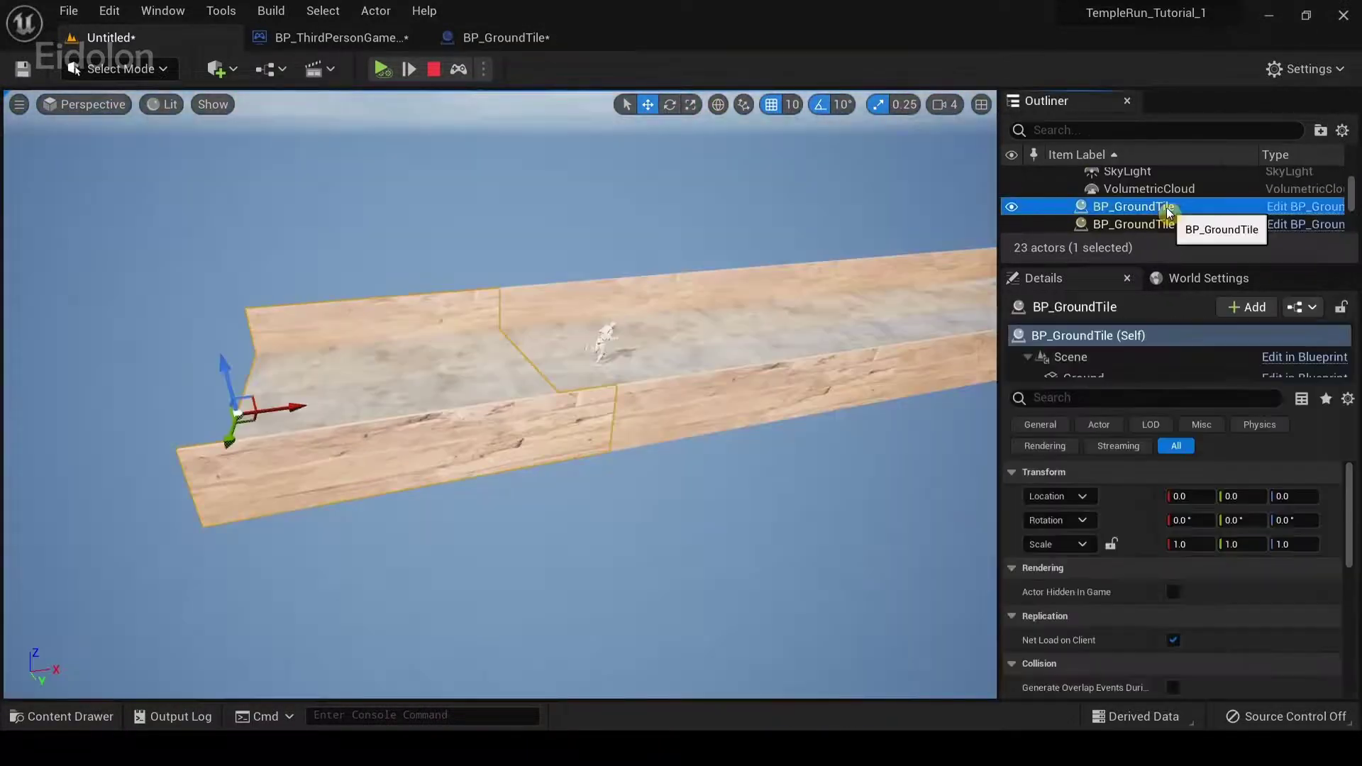
scroll(1189, 209, "down", 1)
scroll(1197, 211, "down", 2)
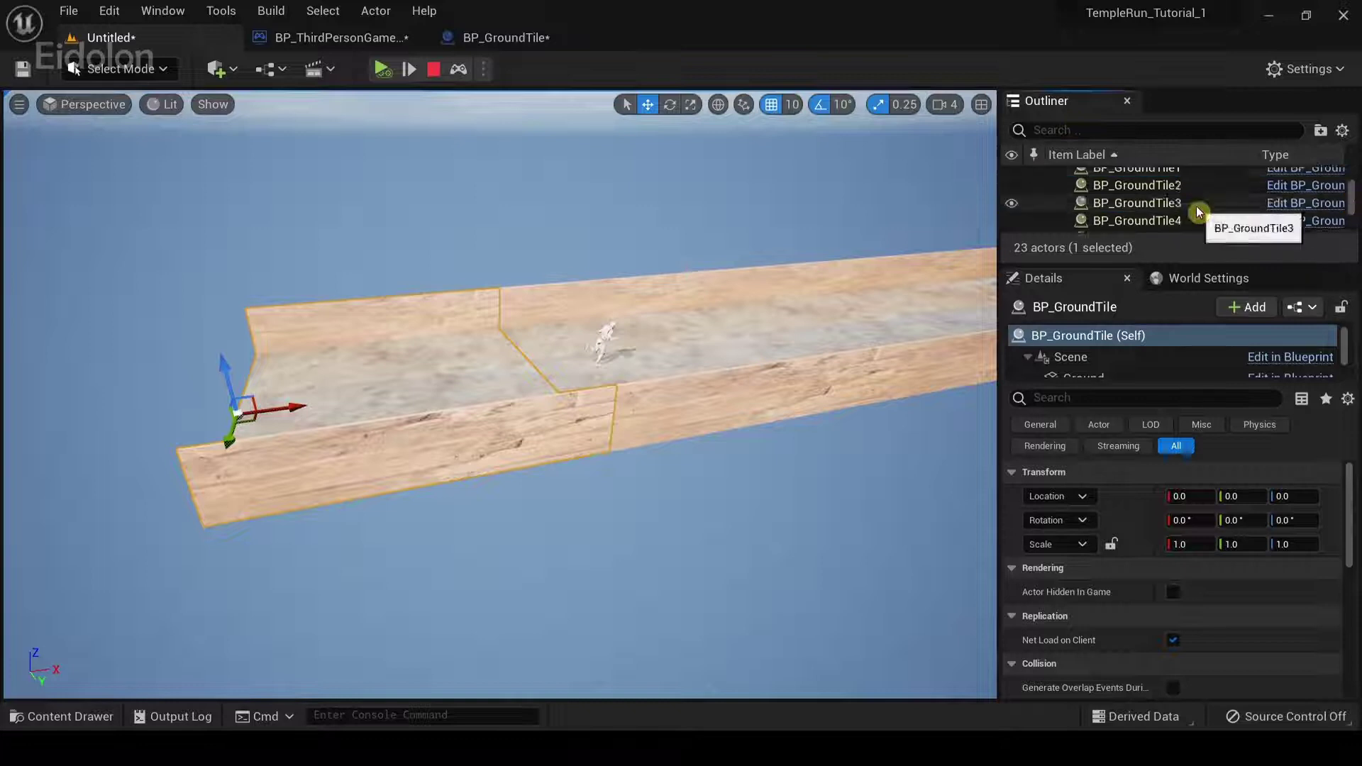
scroll(1198, 212, "up", 2)
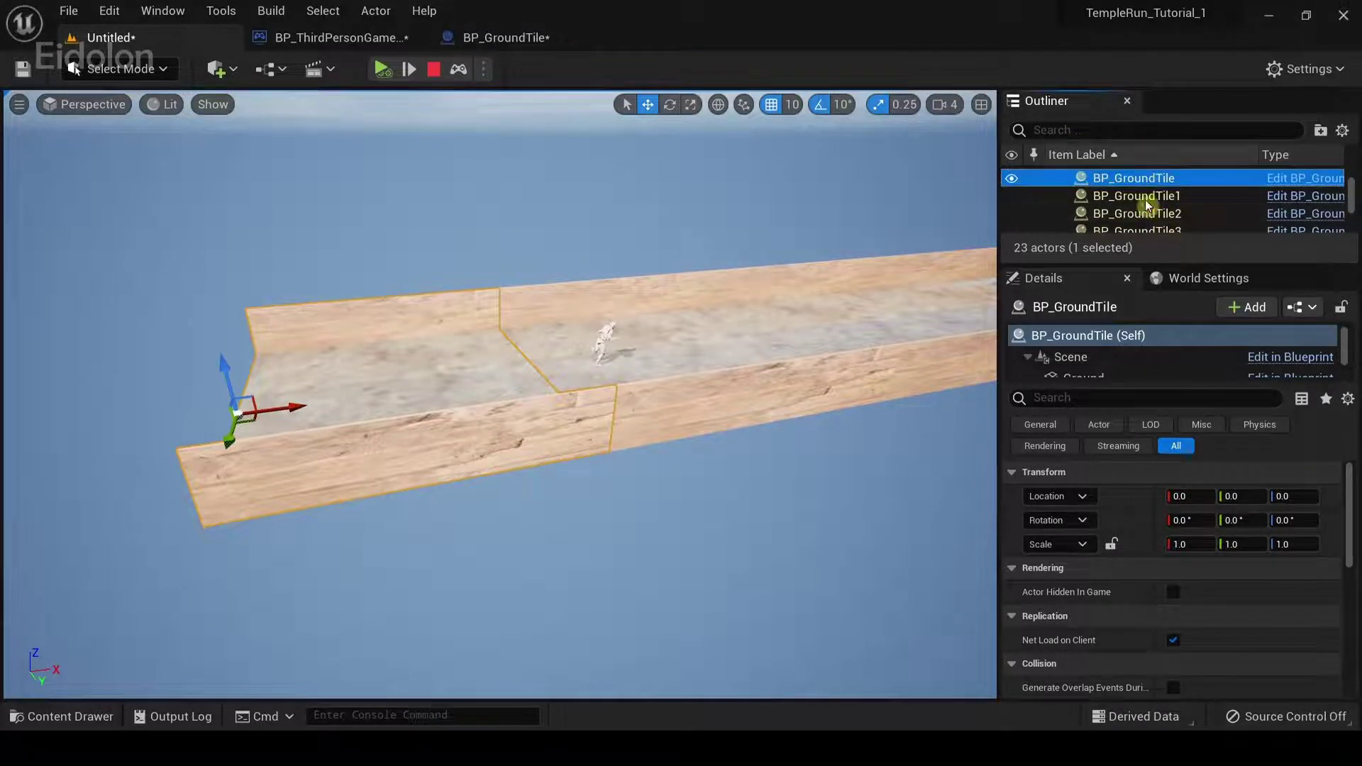
right_click_drag(746, 249, 702, 256)
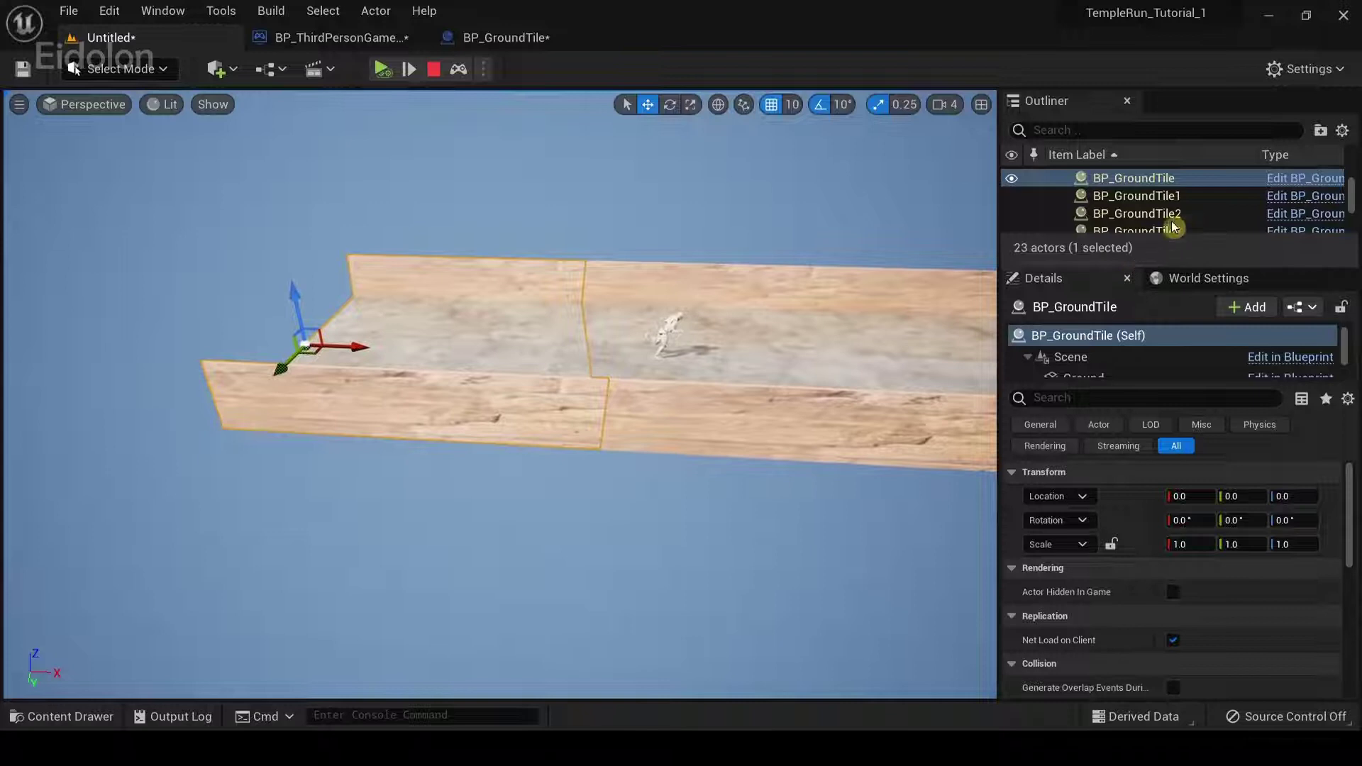
scroll(1201, 195, "down", 2)
scroll(1205, 213, "down", 2)
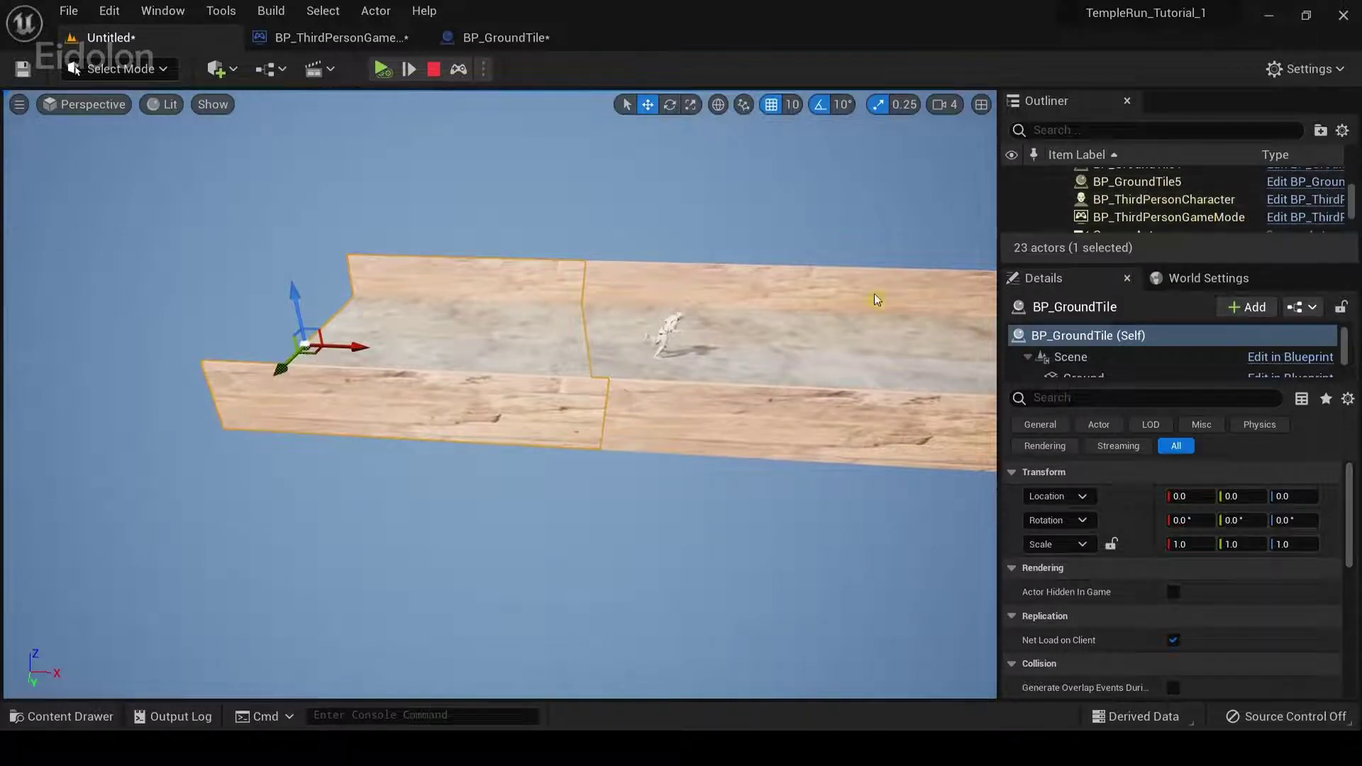
scroll(1261, 188, "up", 2)
double_click(1234, 196)
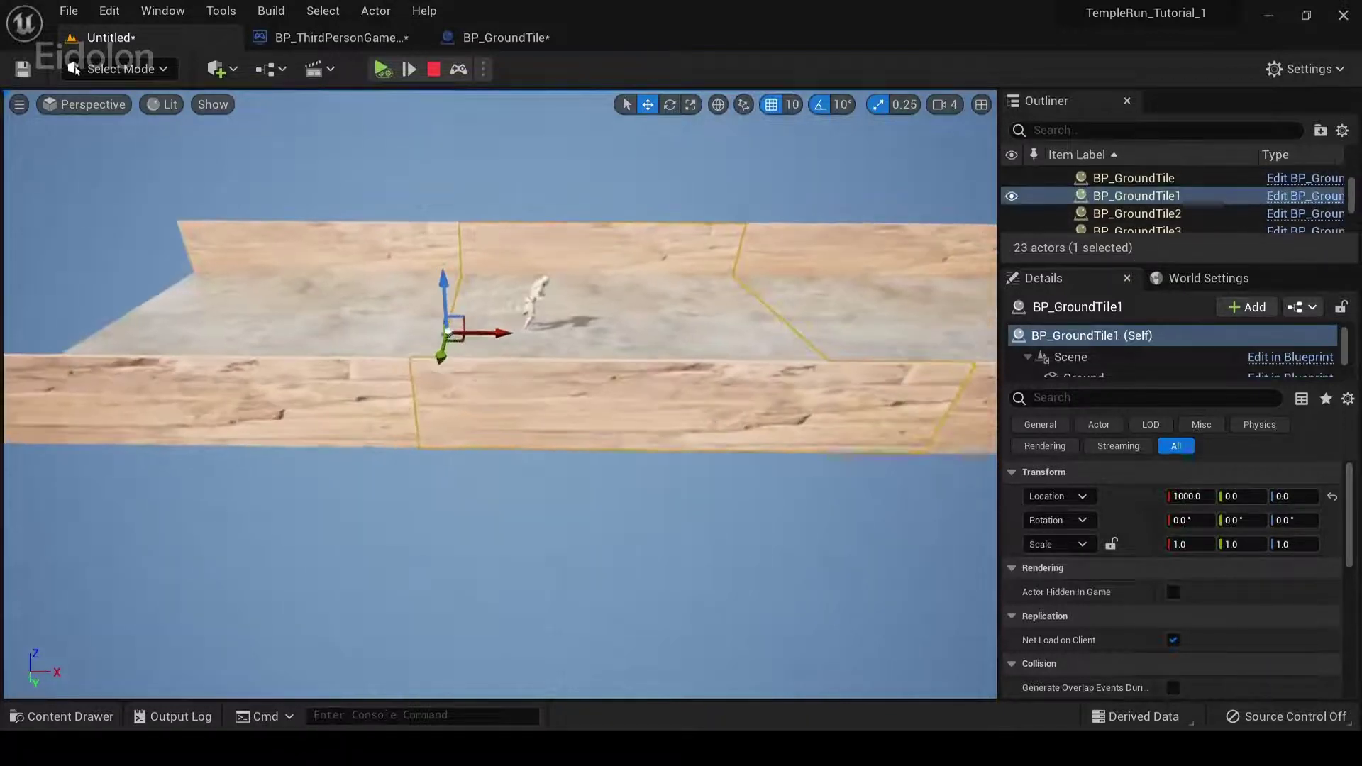
right_click_drag(500, 393, 500, 394)
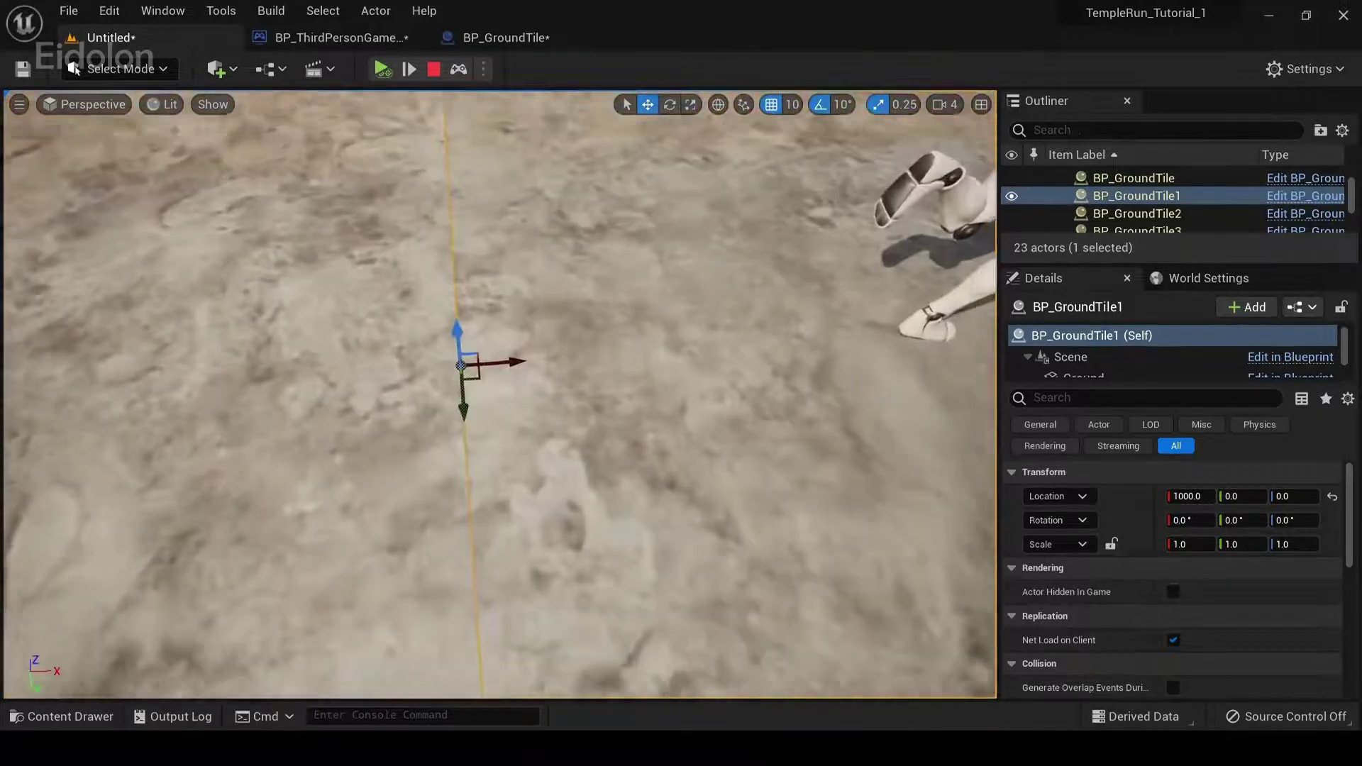
right_click_drag(666, 297, 667, 297)
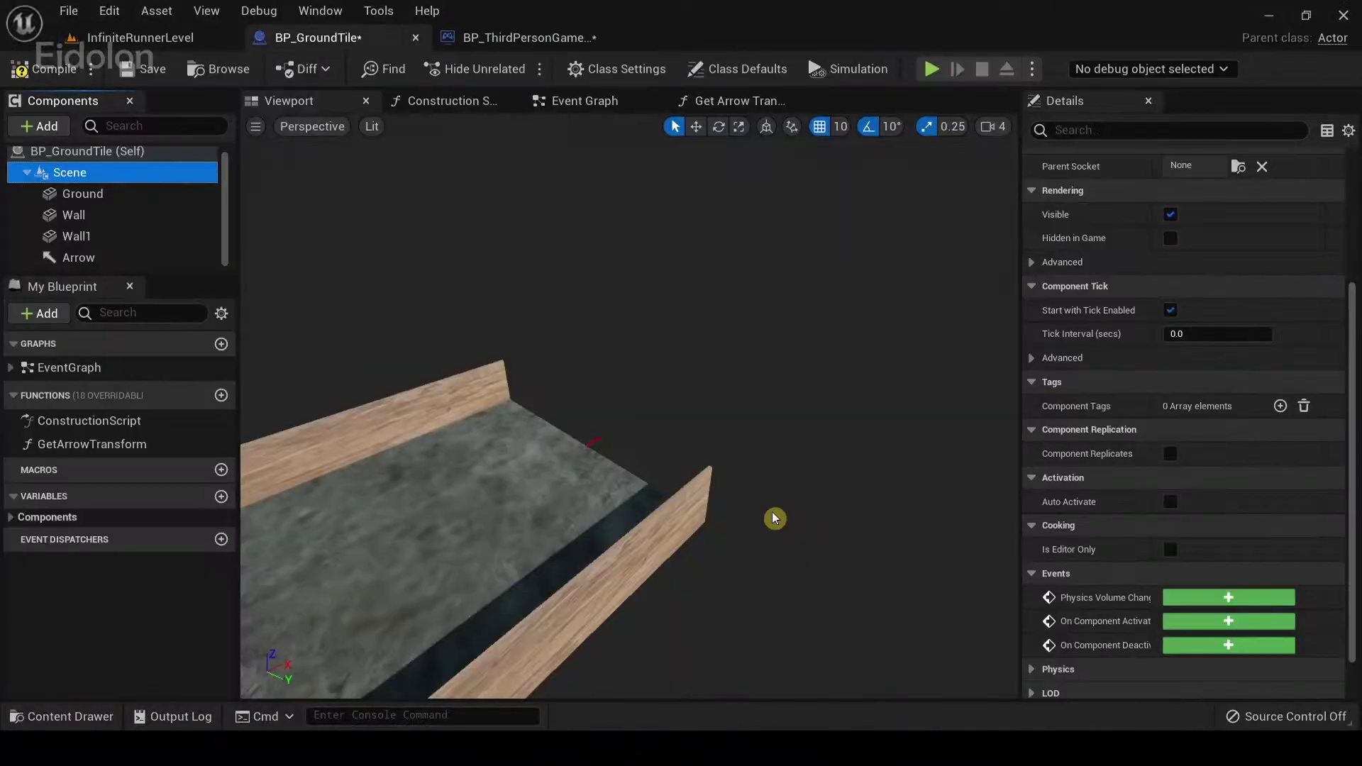
Review the tile's Arrow component details, then return to the InfiniteRunnerLevel tab
left_click(125, 256)
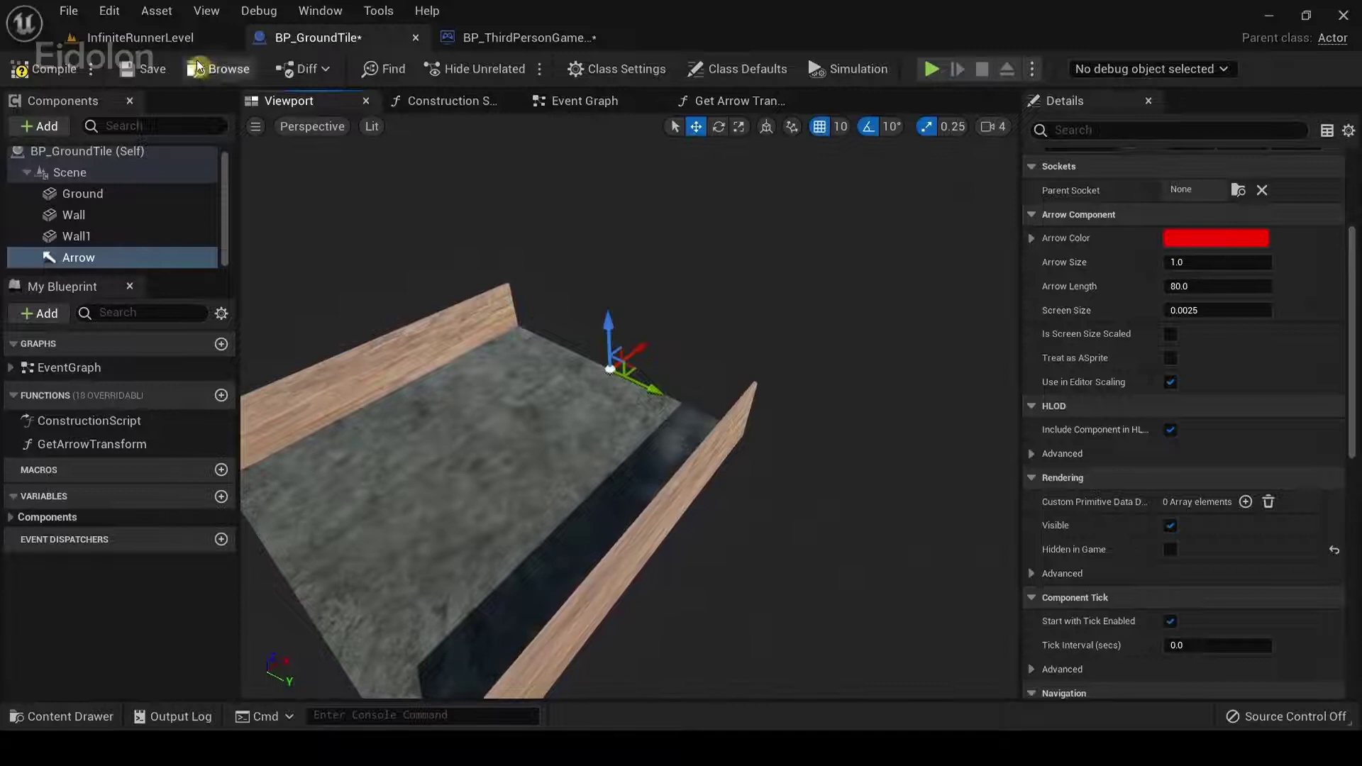
left_click(171, 39)
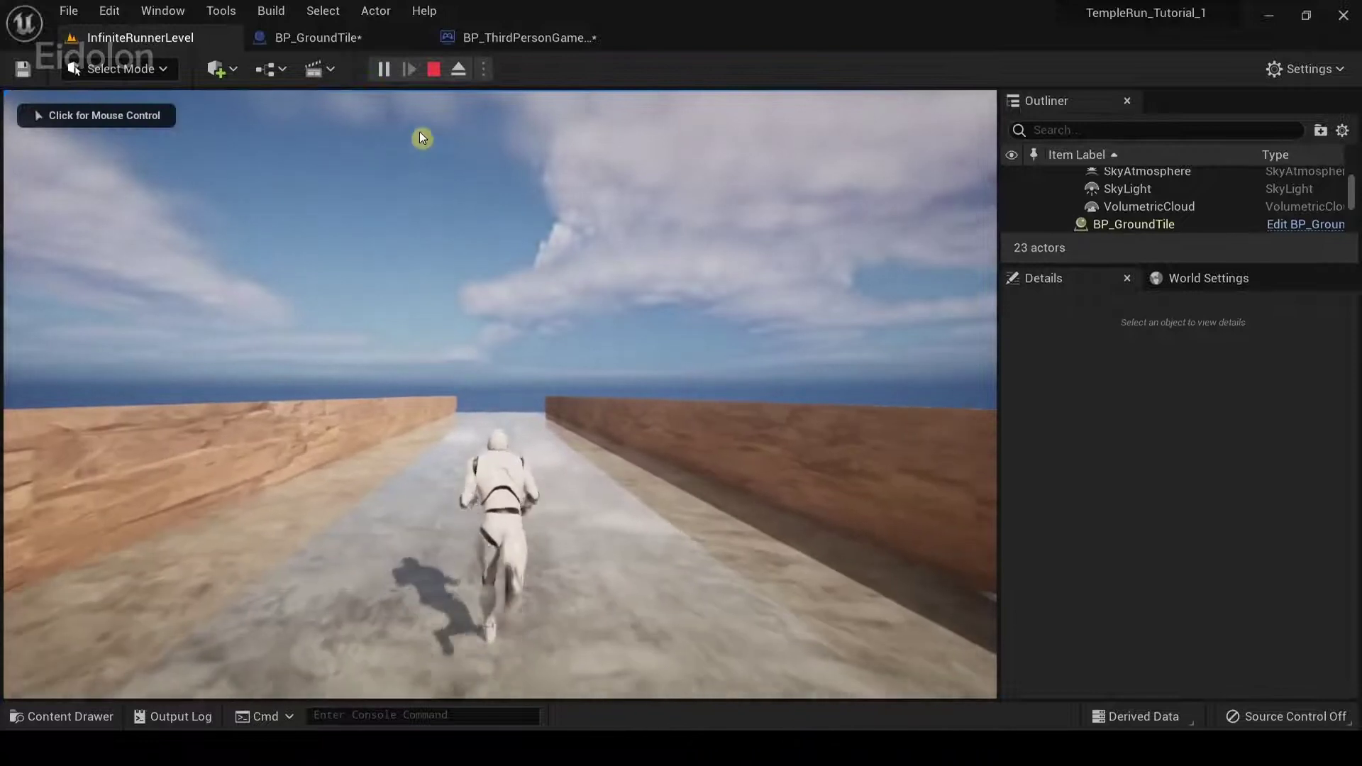
Pause the test, eject with F8, rise above the corridor and show the viewport projection choices
left_click(385, 71)
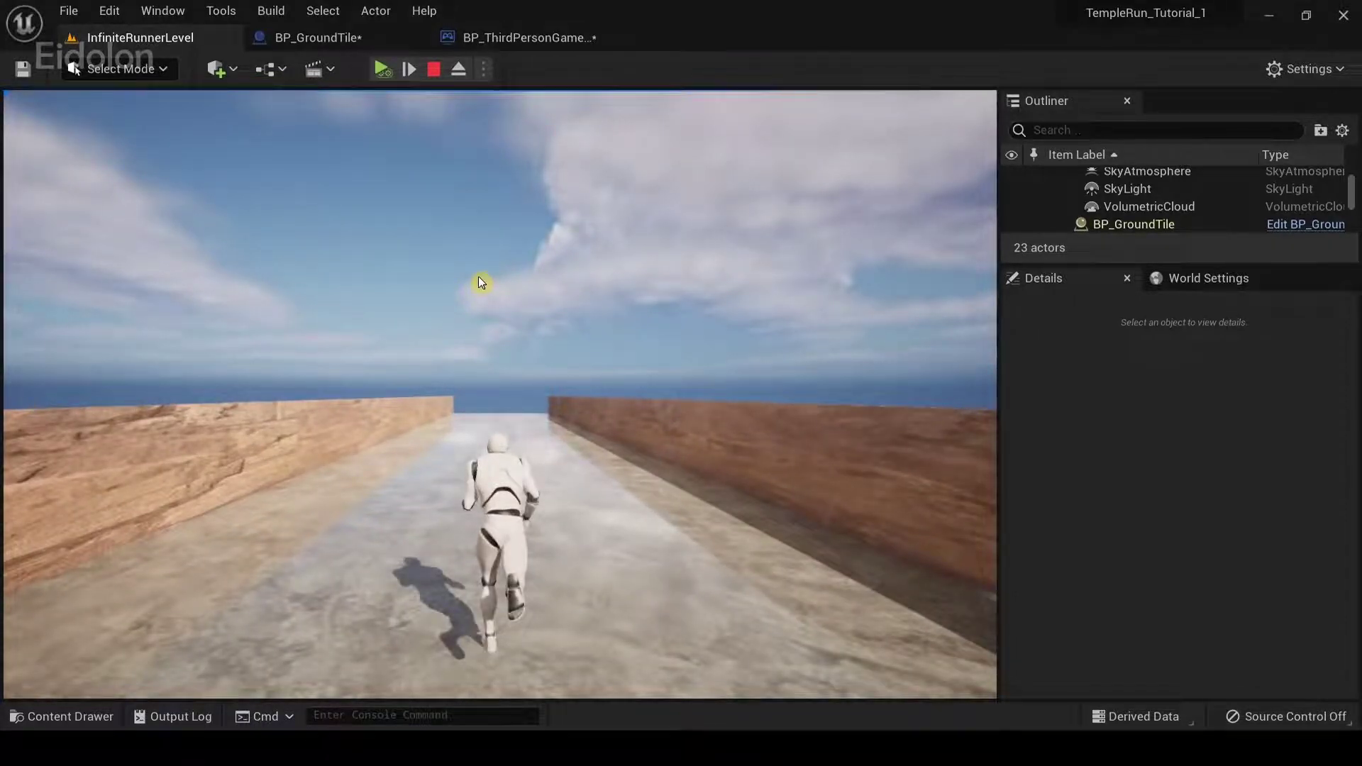
key("F8")
right_click_drag(487, 272, 489, 274)
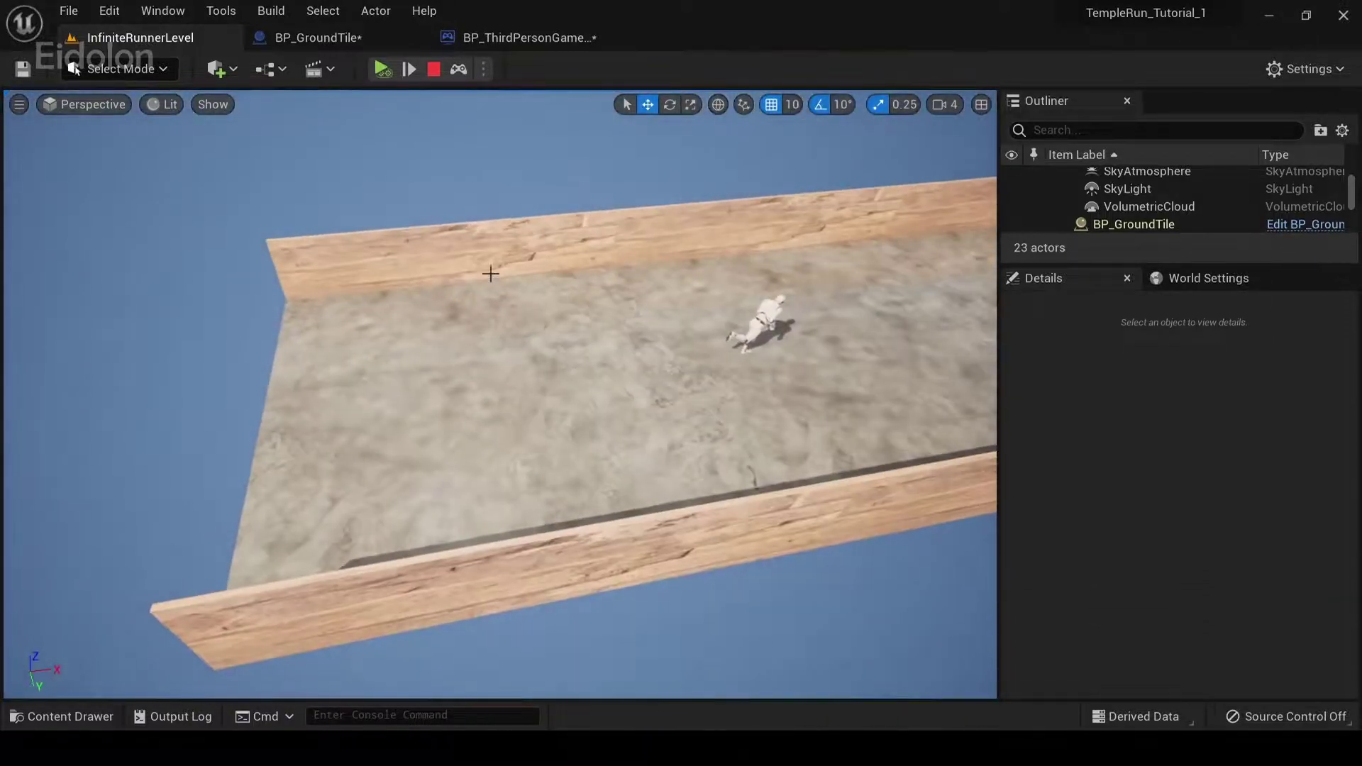
left_click(95, 107)
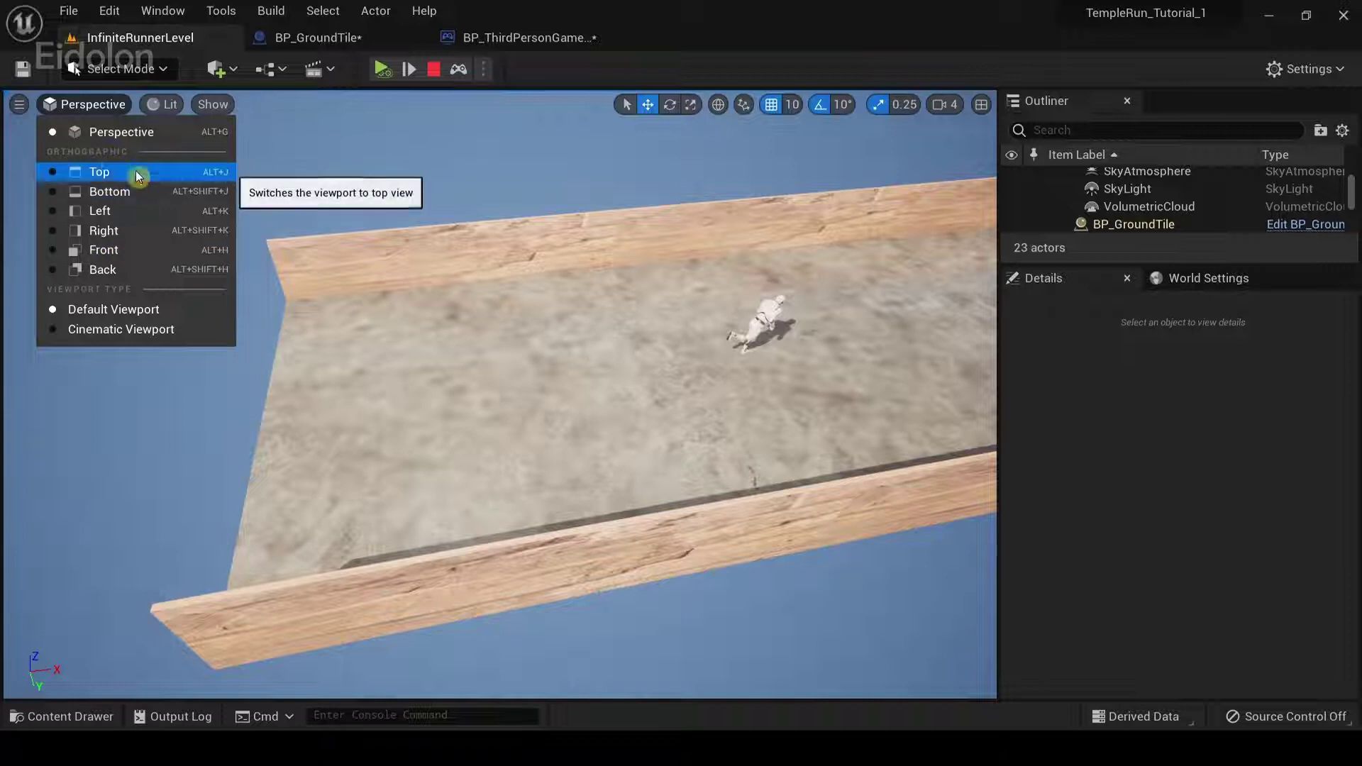
left_click(135, 175)
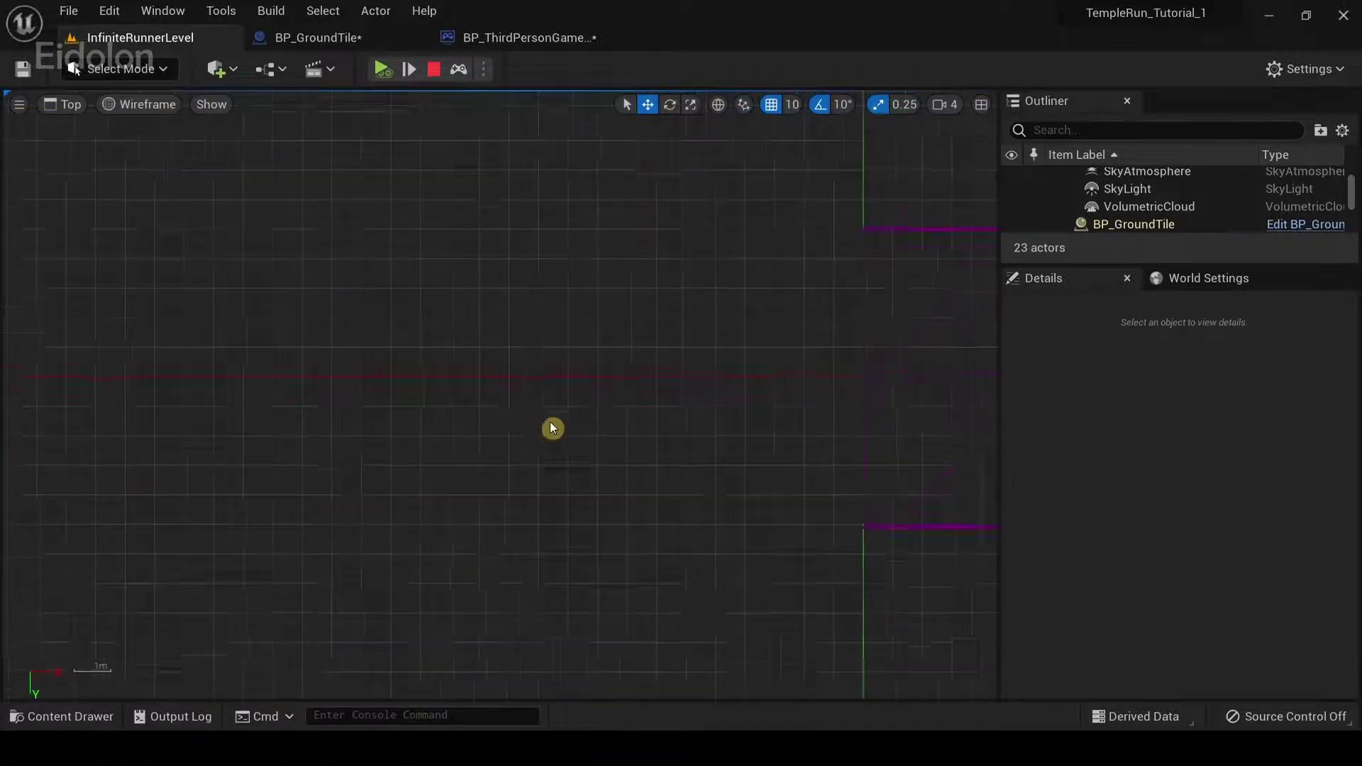
scroll(550, 428, "down", 1)
right_click_drag(797, 365, 368, 404)
scroll(754, 433, "up", 1)
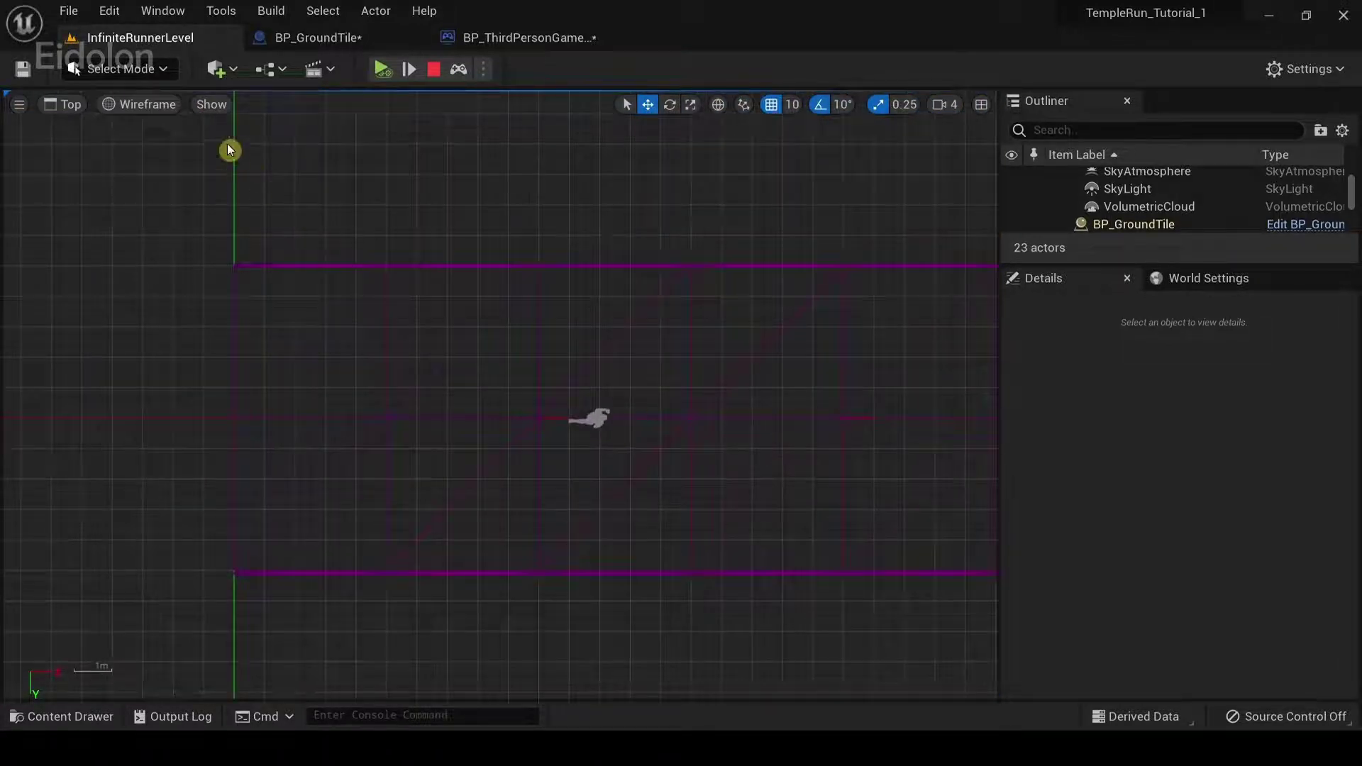
left_click(146, 104)
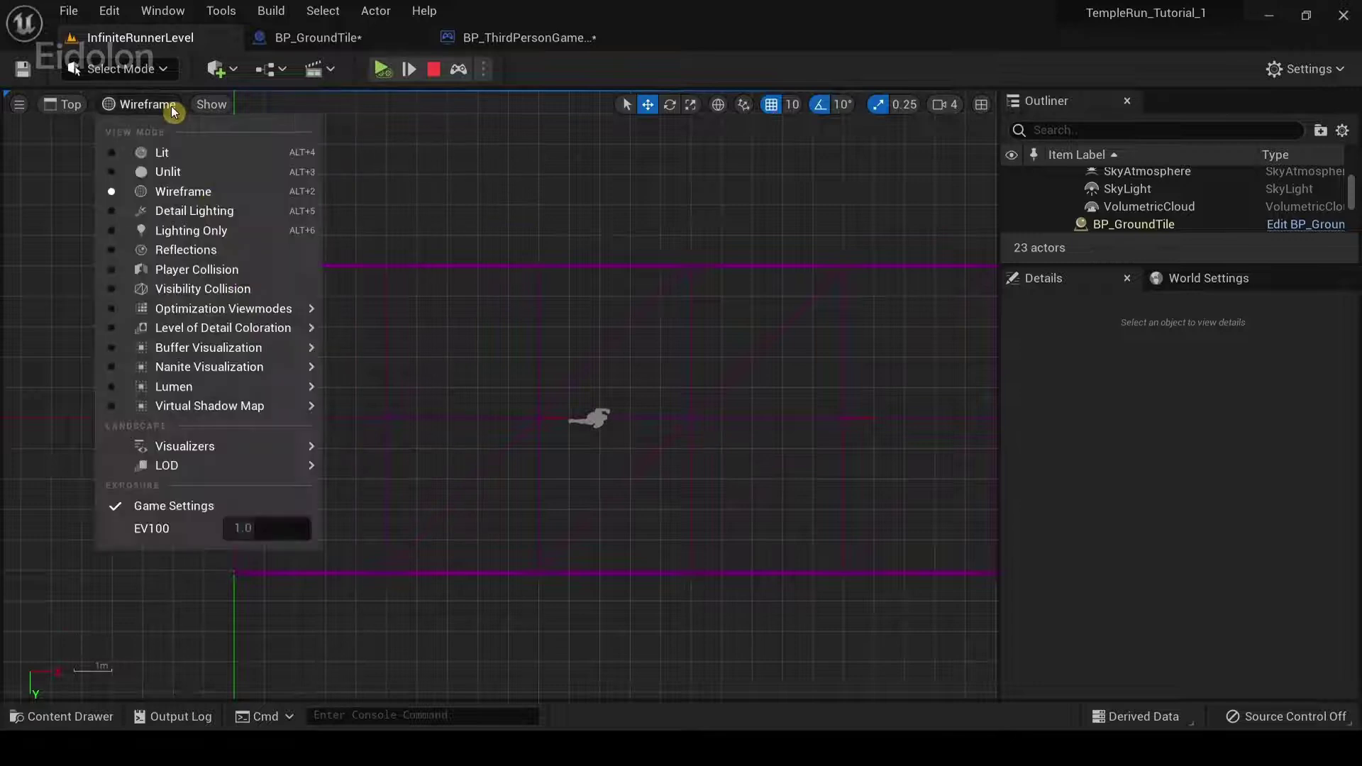
left_click(180, 150)
mouse_move(804, 322)
right_mouse_down()
mouse_move(605, 295)
mouse_move(278, 313)
right_mouse_up()
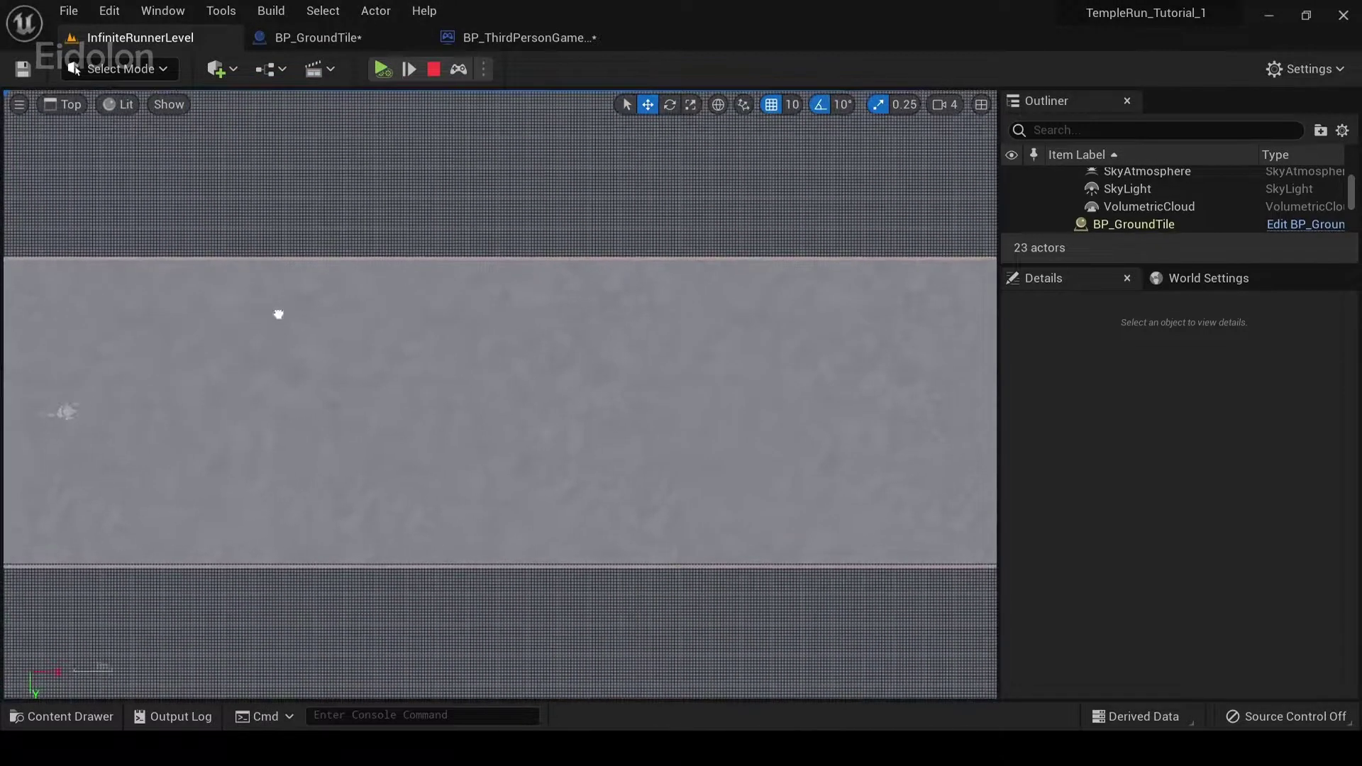
left_click(224, 333)
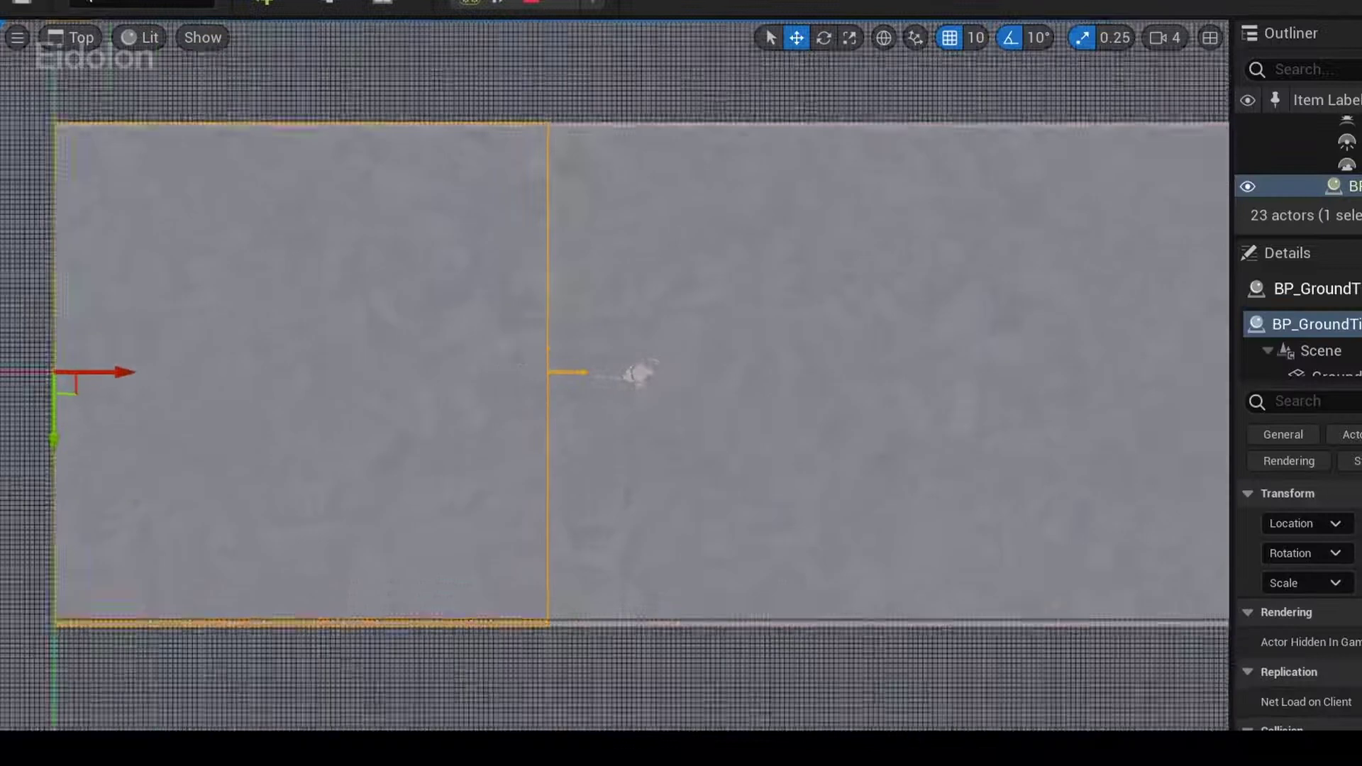
scroll(532, 382, "up", 2)
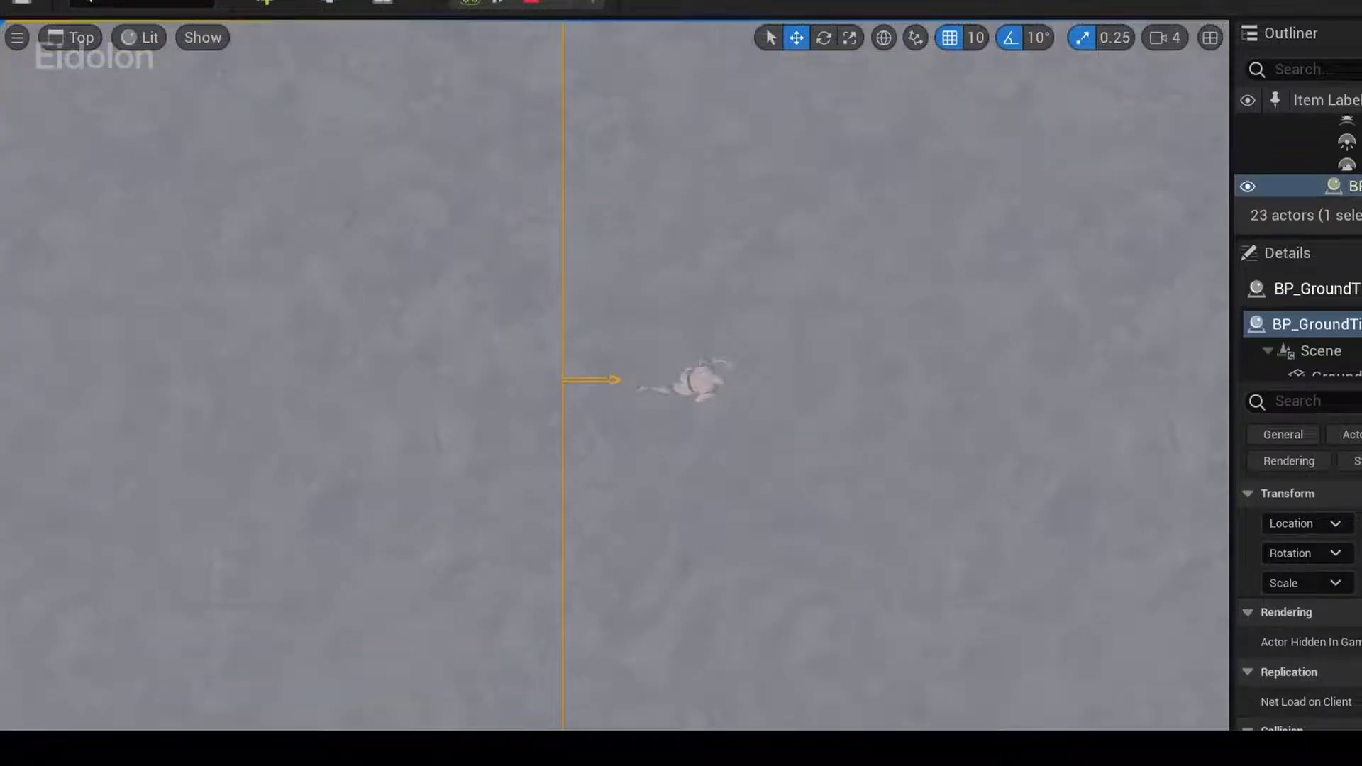
scroll(532, 382, "up", 2)
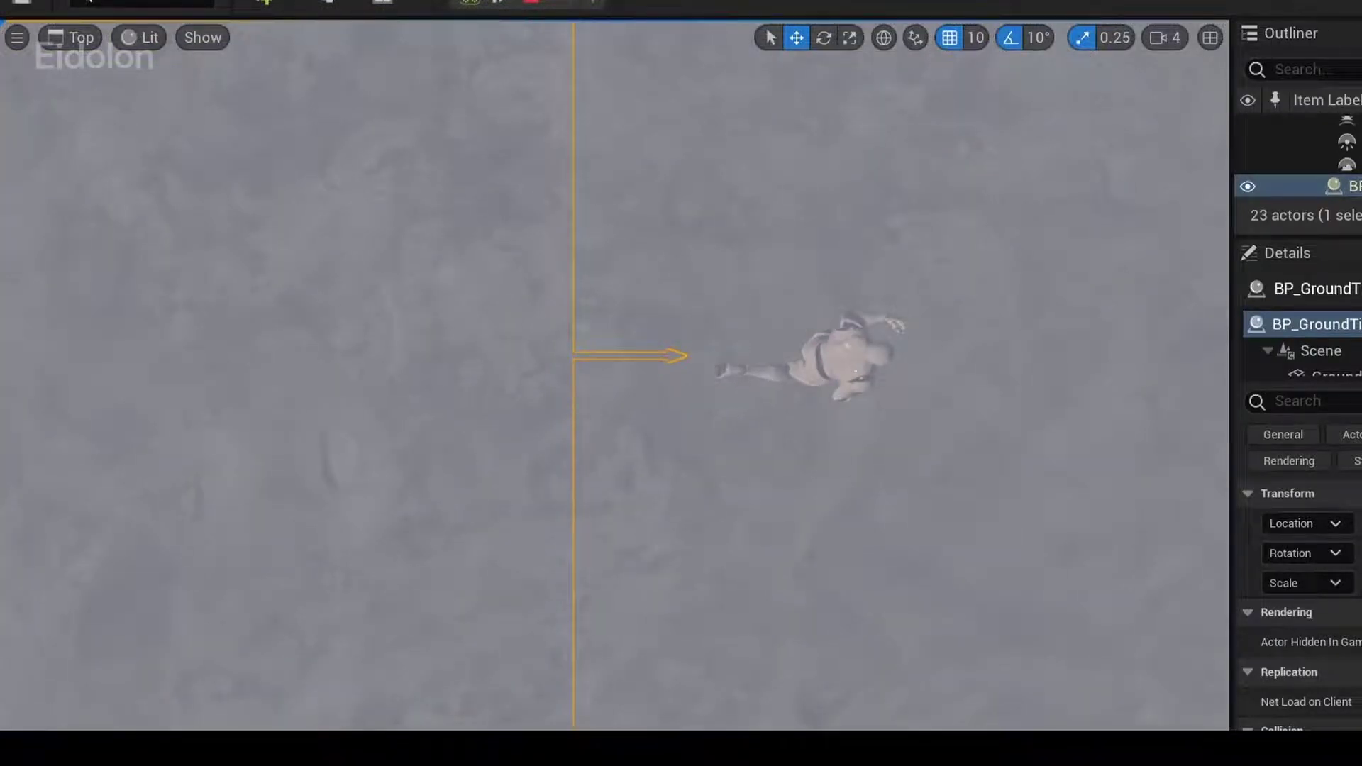
scroll(754, 293, "down", 1)
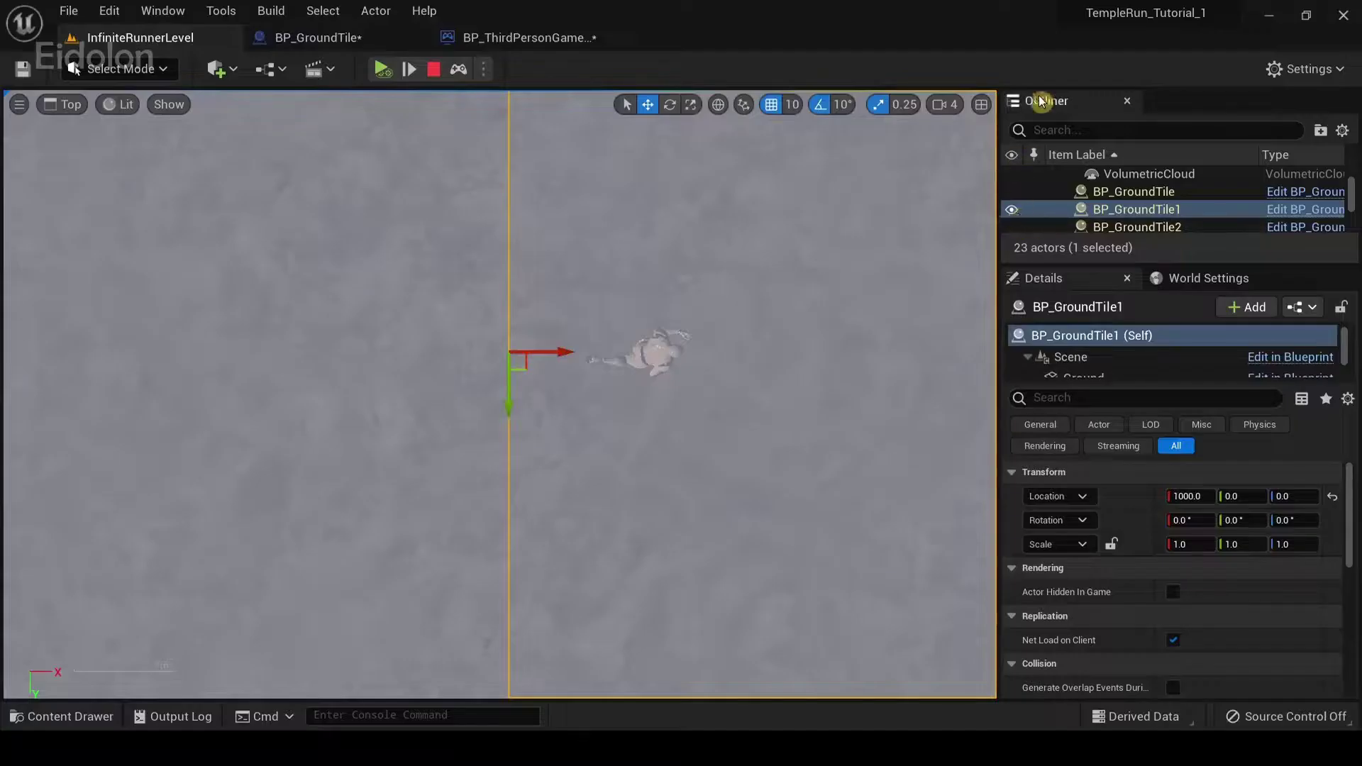
left_click(1012, 212)
scroll(607, 363, "up", 2)
scroll(607, 363, "up", 2)
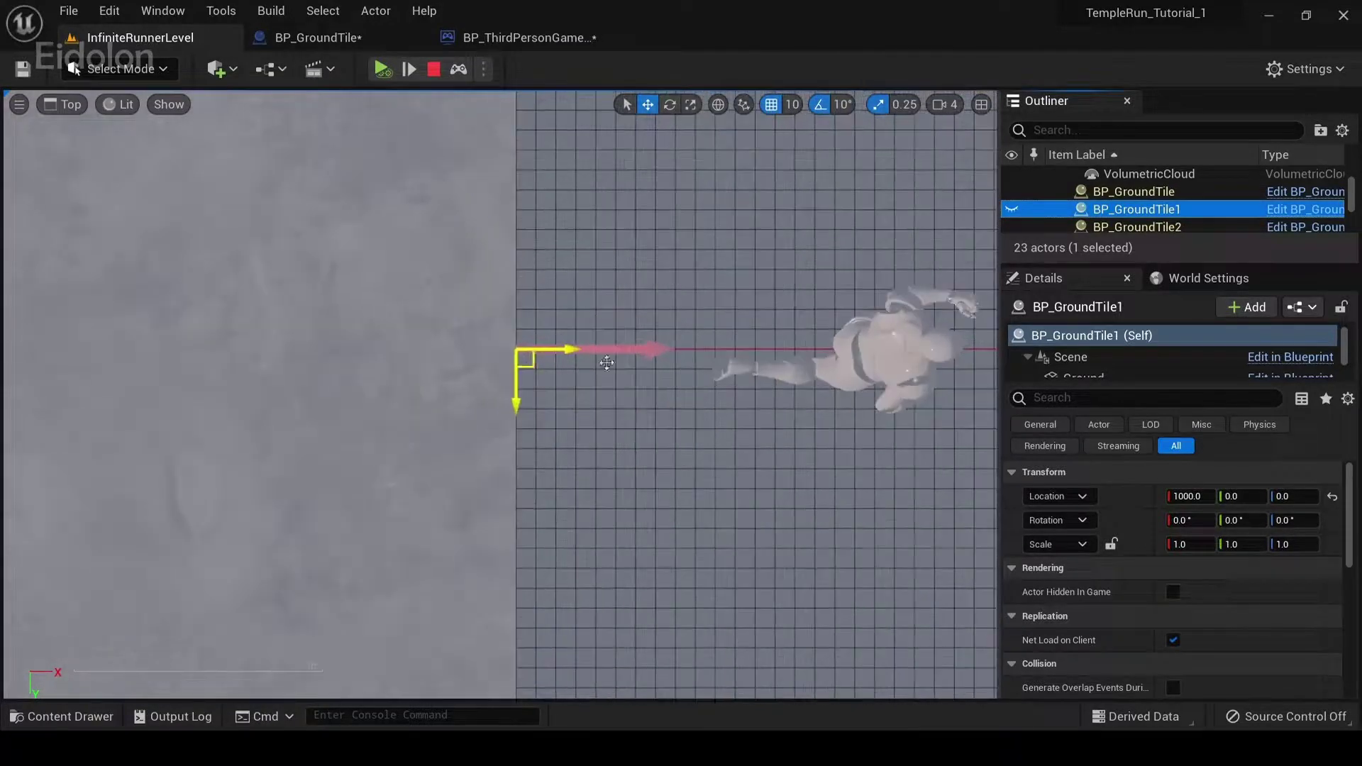
scroll(628, 369, "down", 3)
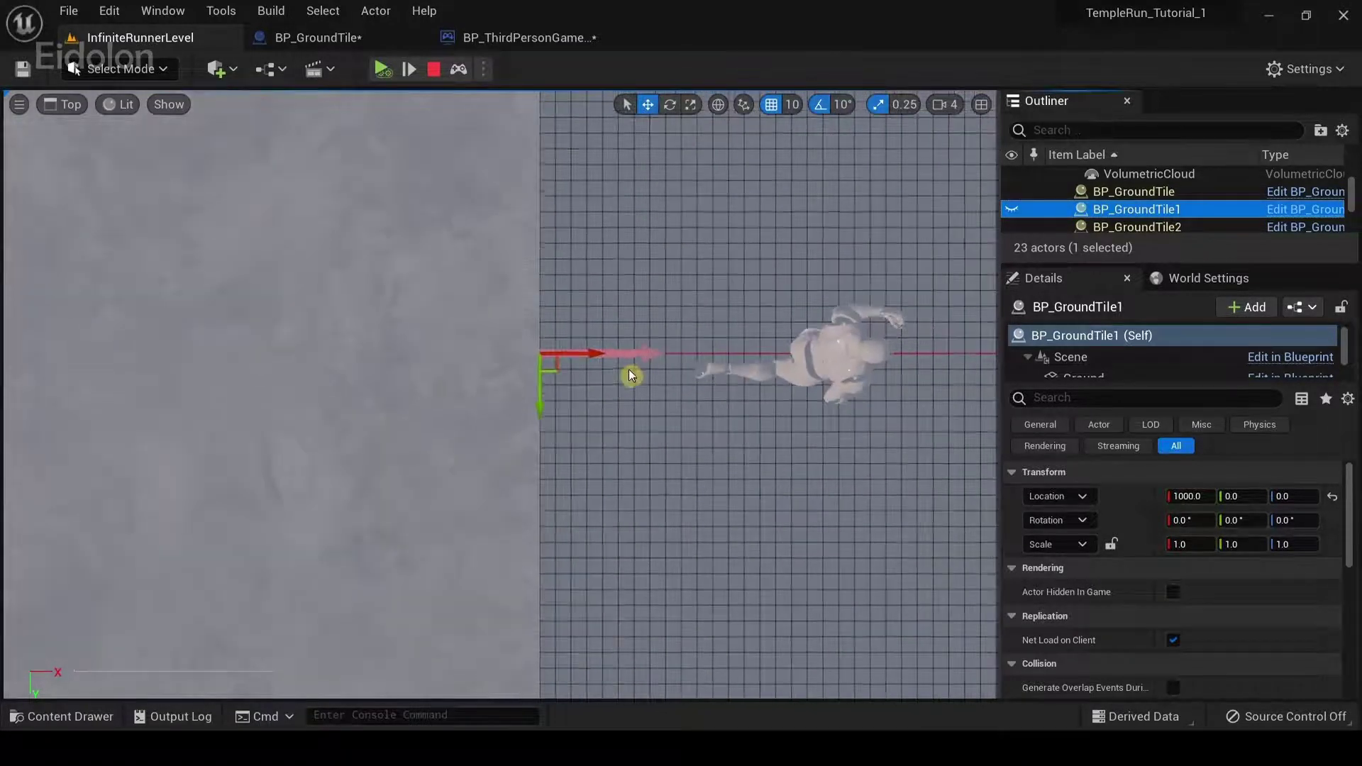
key("ctrl+h")
key("f")
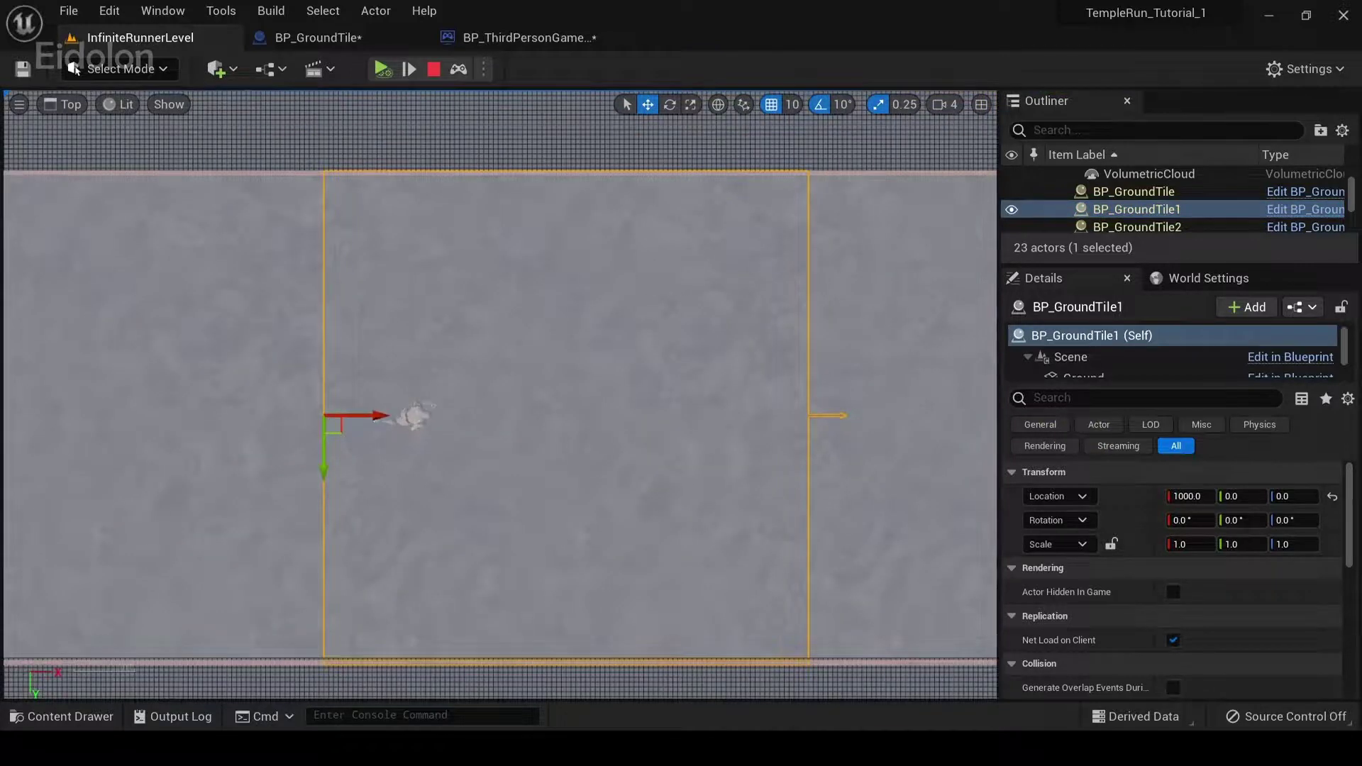
right_click_drag(830, 378, 649, 369)
scroll(612, 415, "up", 1)
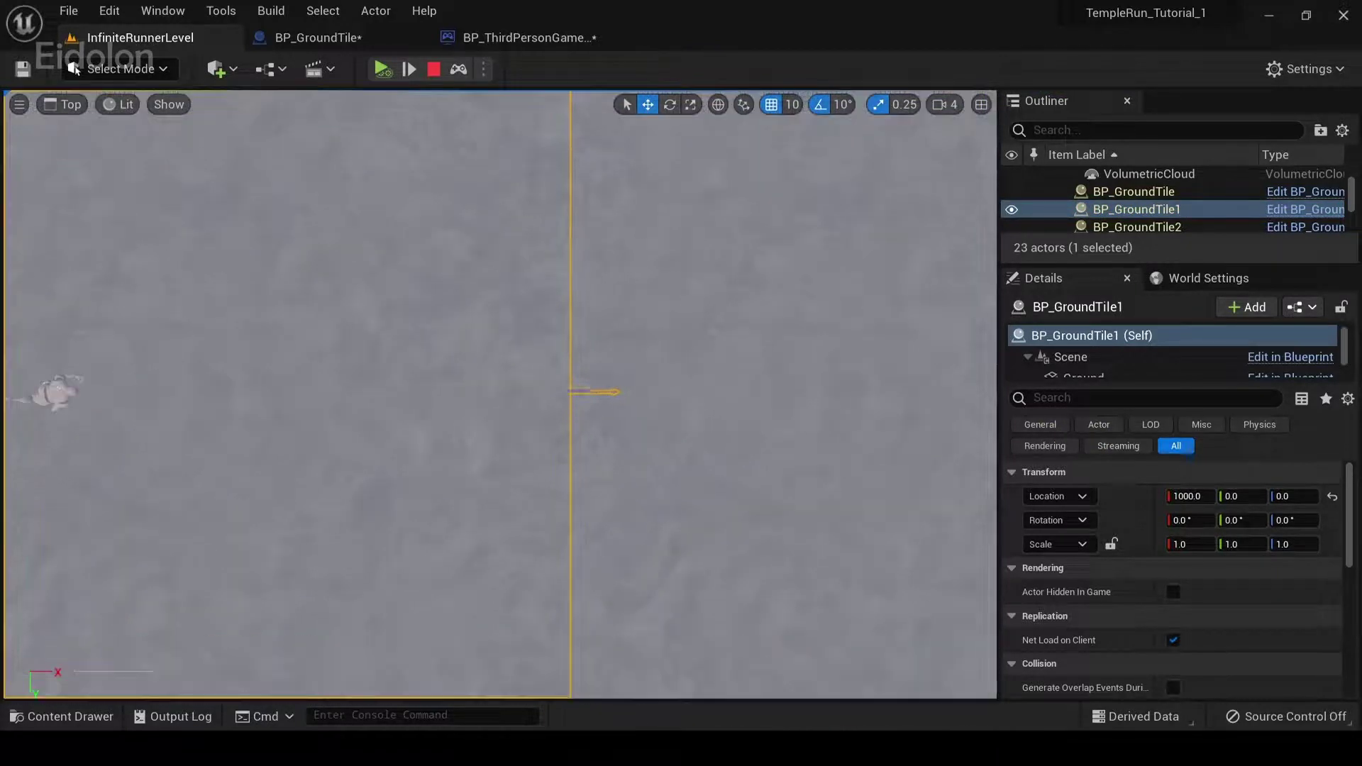
key("Down")
key("f")
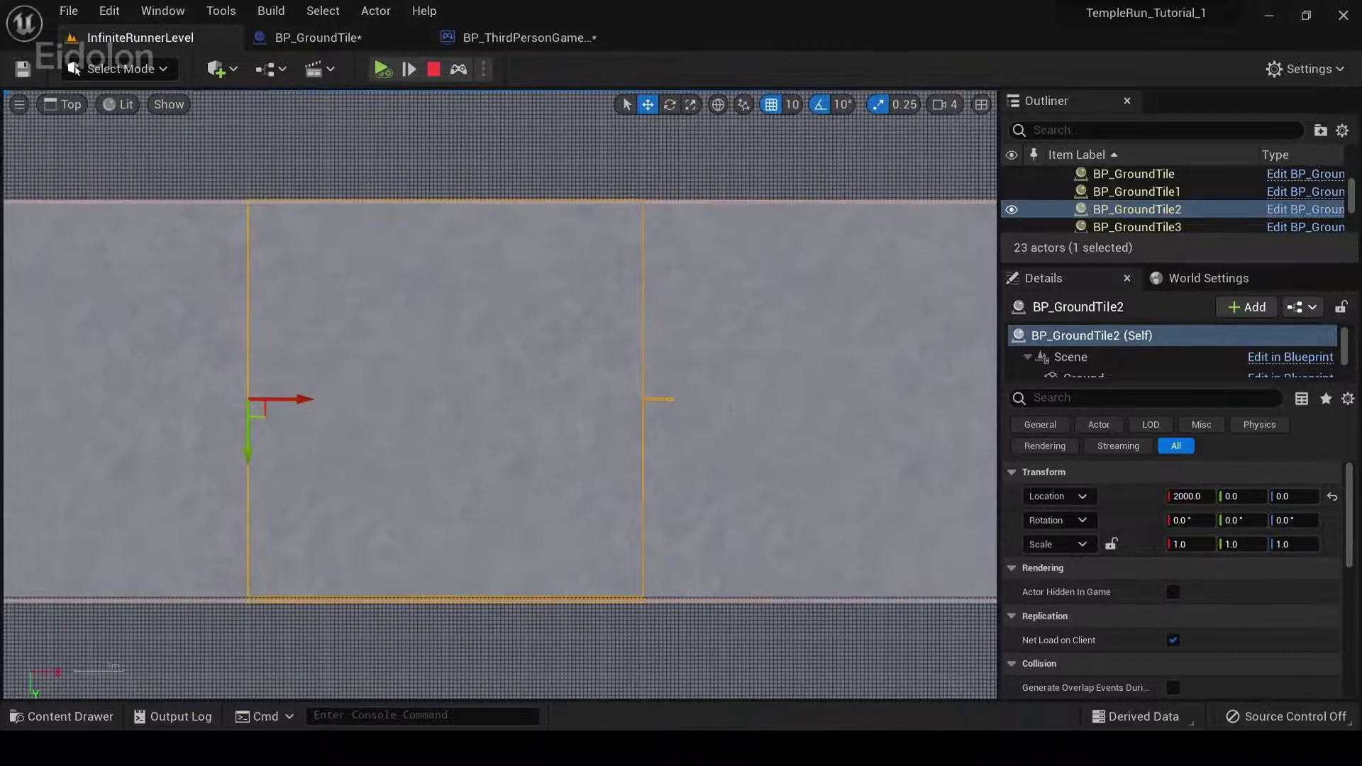
scroll(630, 412, "up", 3)
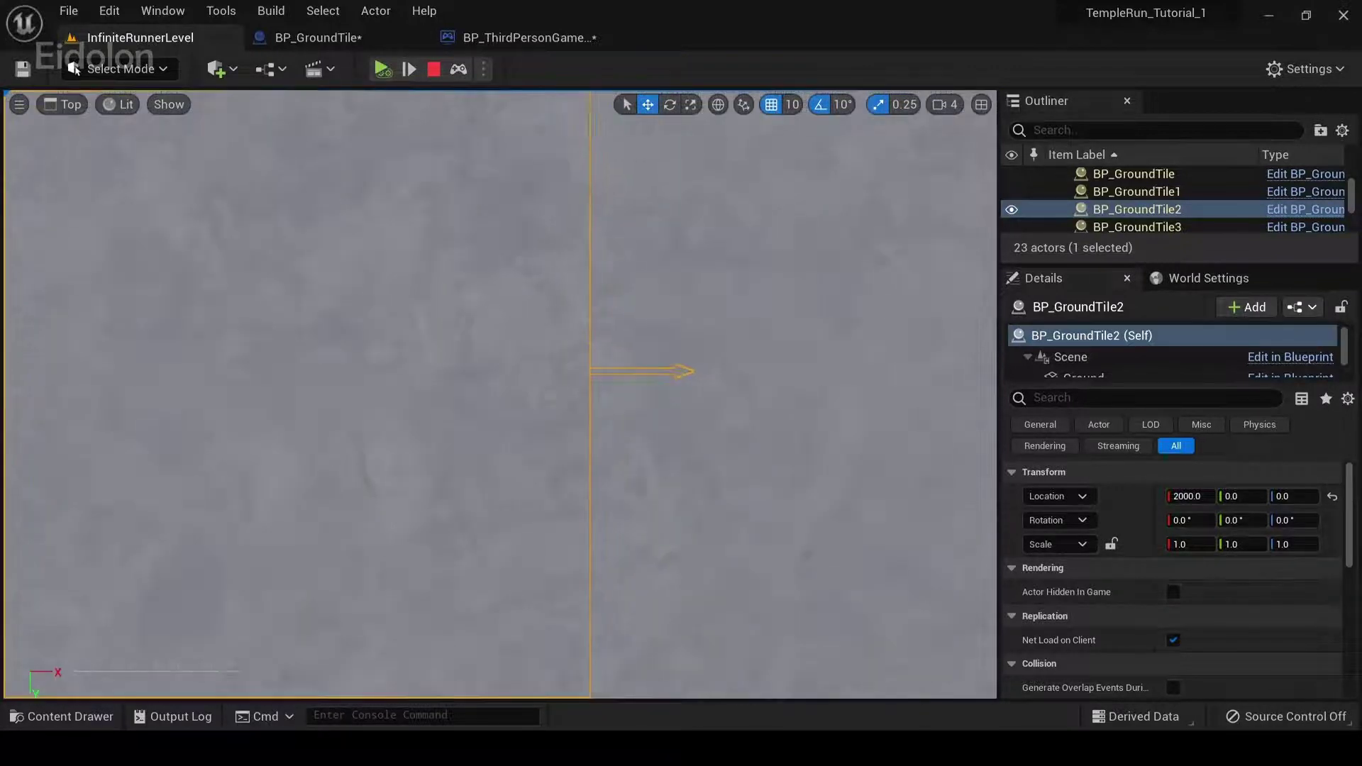
Switch the viewport from Top to Perspective and look straight down the walled corridor
left_click(72, 103)
left_click(83, 129)
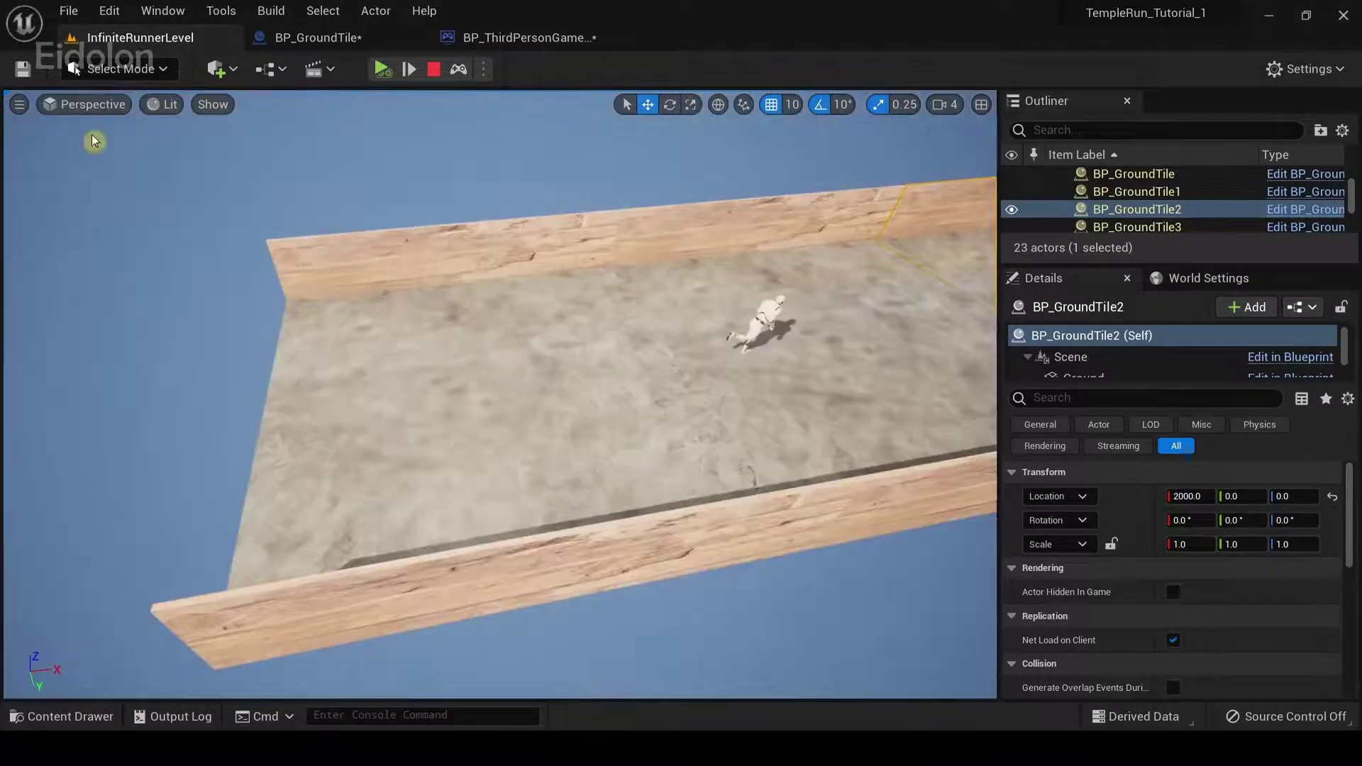
right_click_drag(695, 375, 639, 384)
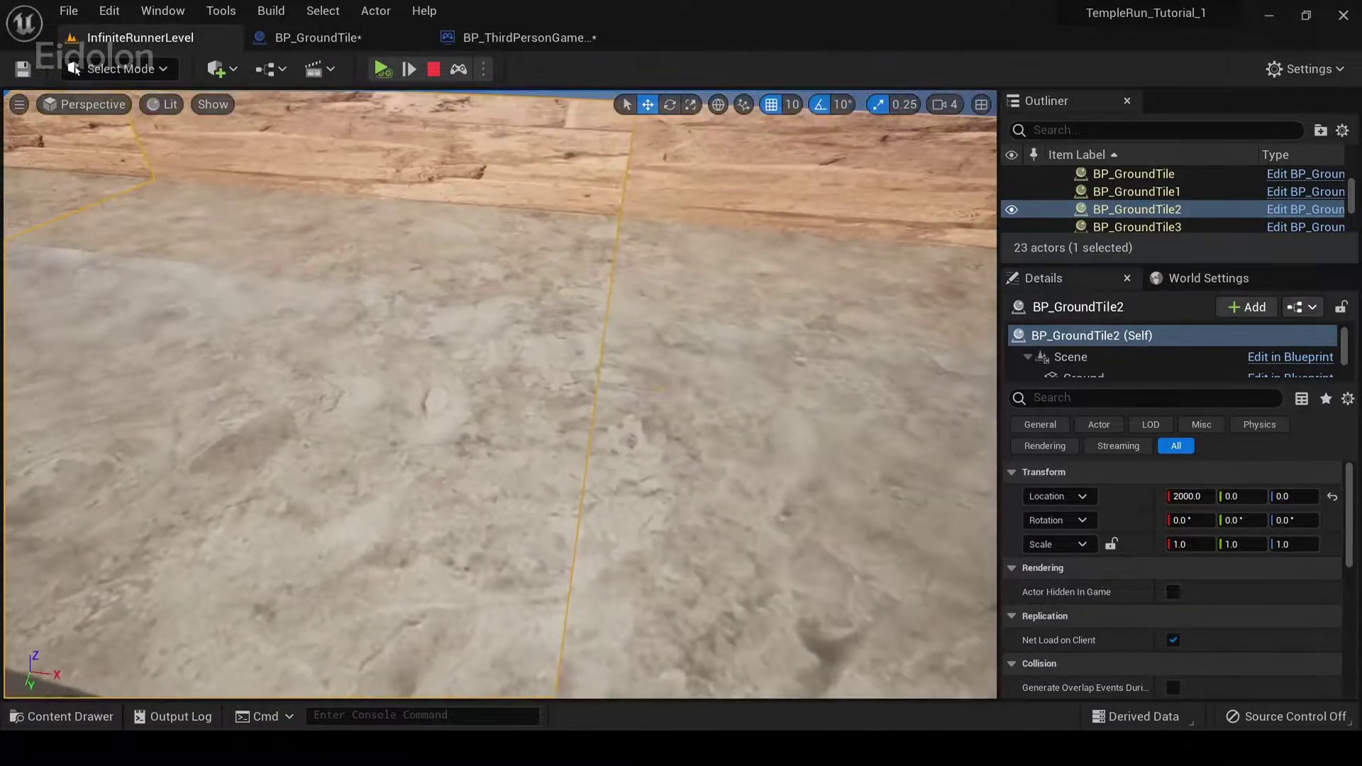
right_click_drag(547, 465, 547, 466)
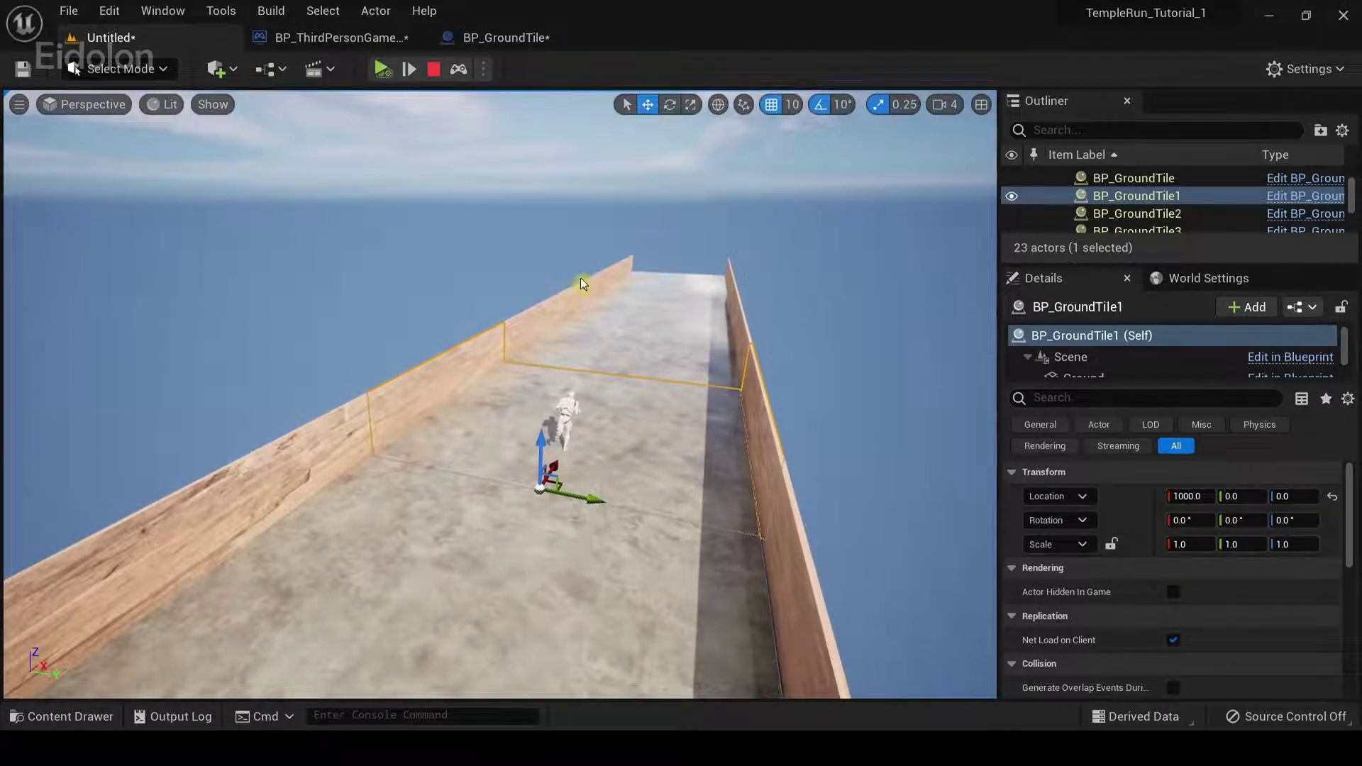
right_click_drag(589, 287, 589, 288)
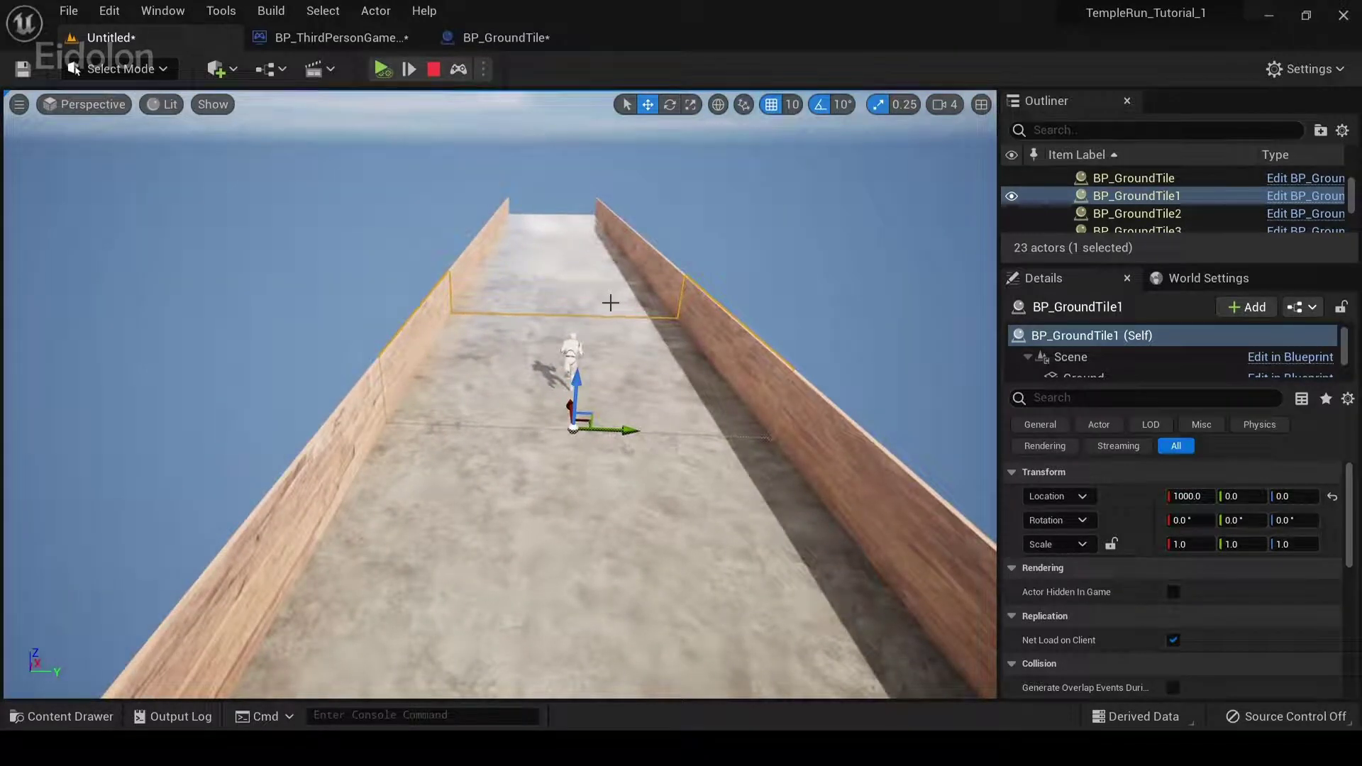
In BP_GroundTile, orbit the walled tile and inspect the Ground, Wall1 and Arrow components
left_click(506, 37)
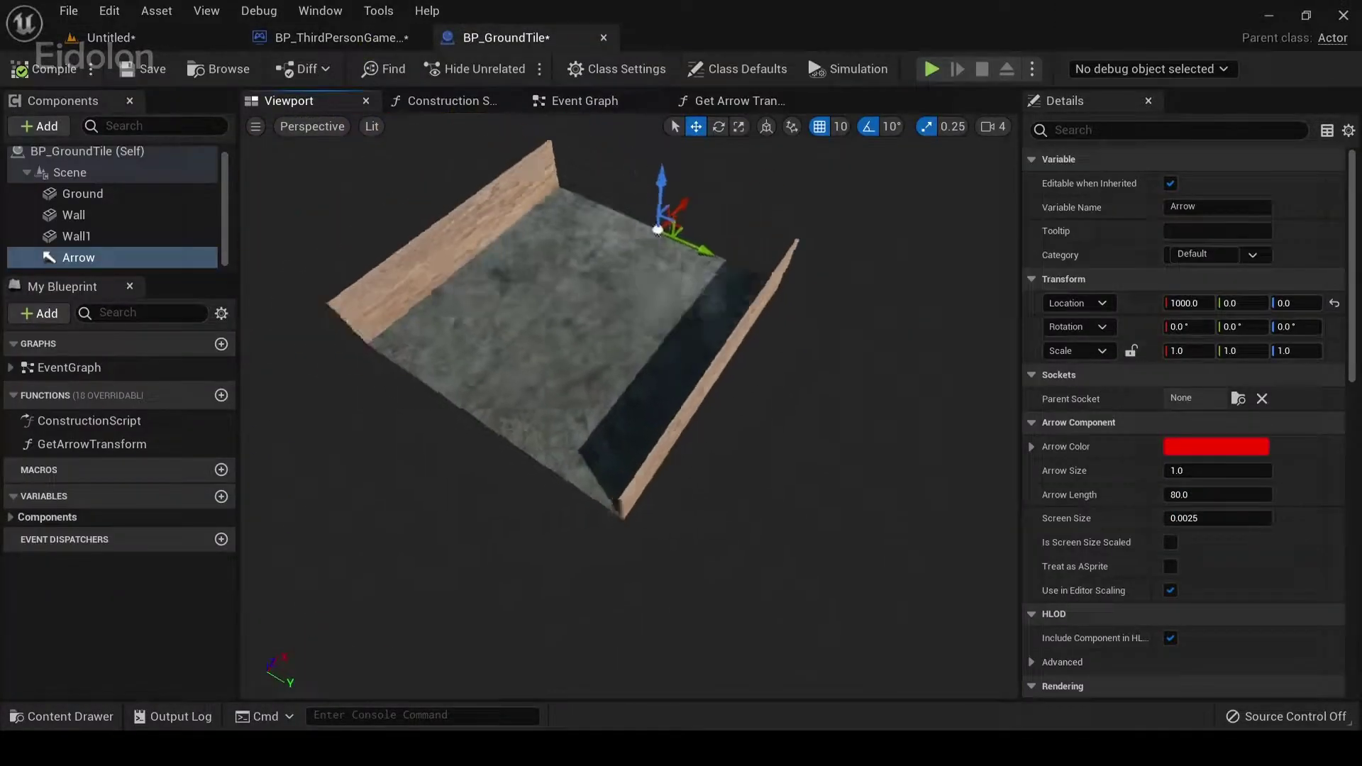
left_click_drag(627, 373, 628, 373)
left_click_drag(685, 249, 686, 249)
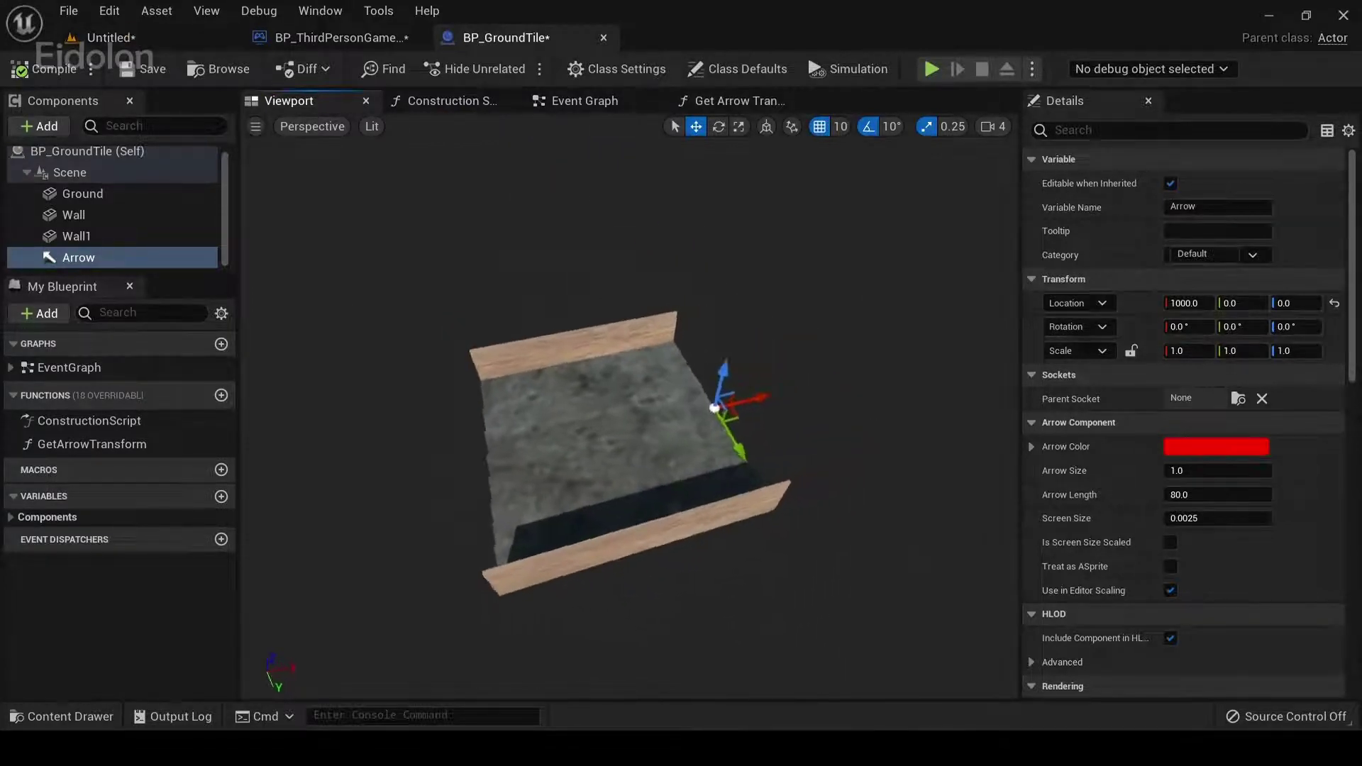
left_click_drag(577, 268, 578, 268)
left_click(79, 258, "ctrl")
left_click(77, 236, "ctrl")
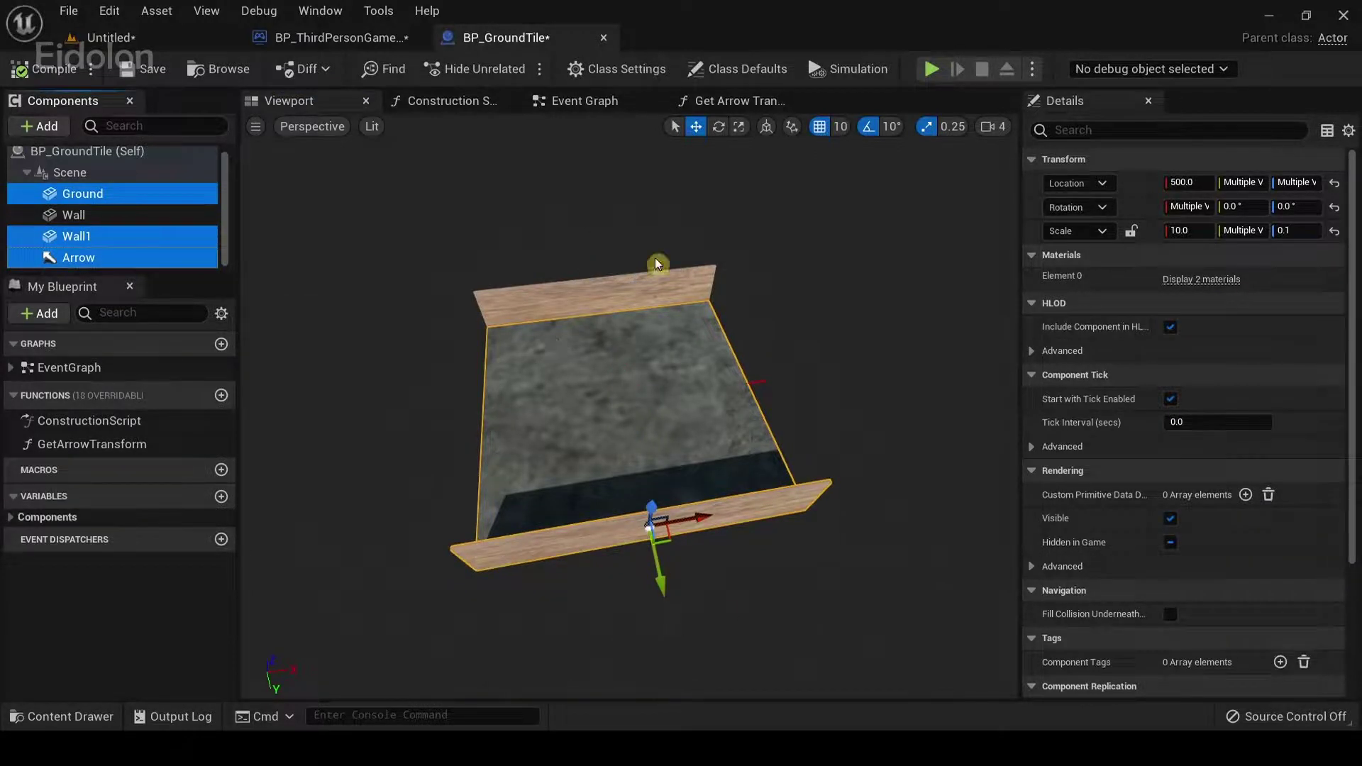
left_click_drag(656, 264, 443, 321)
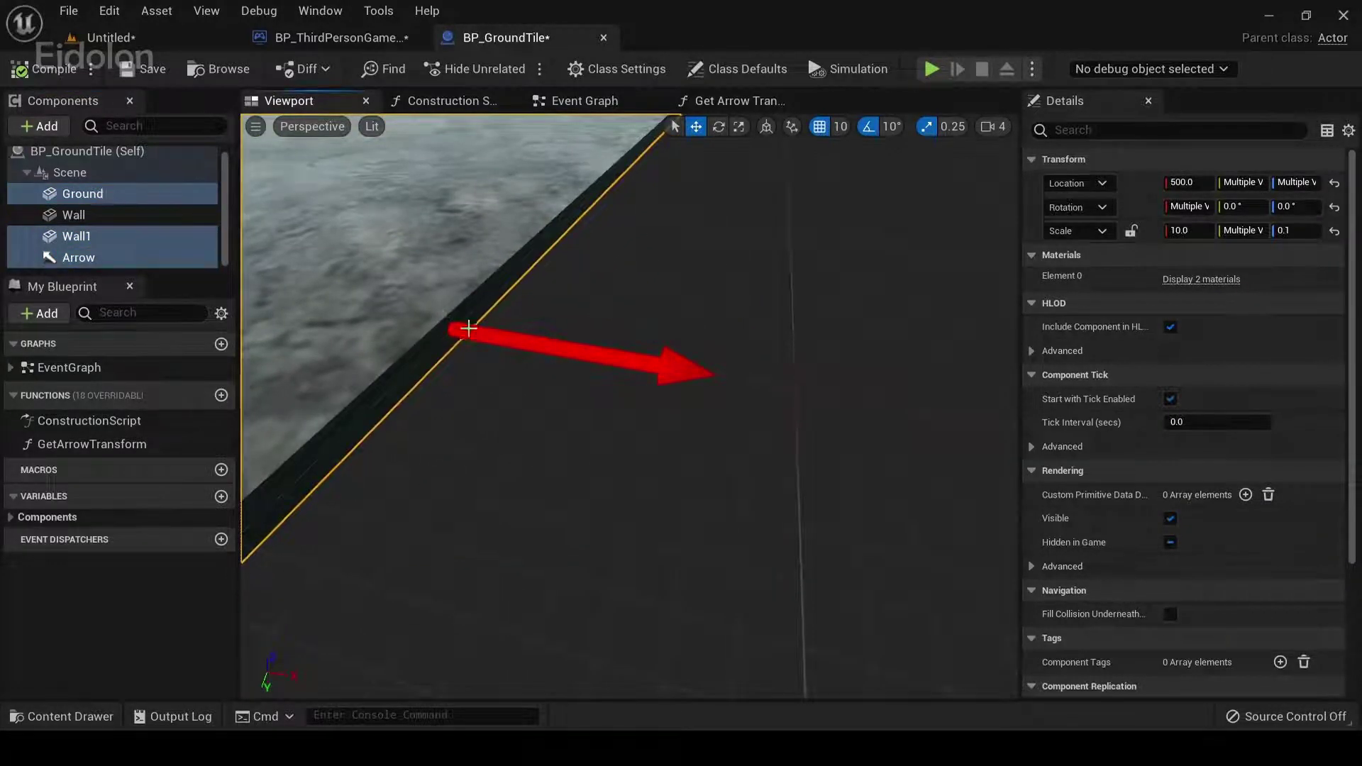
key("f")
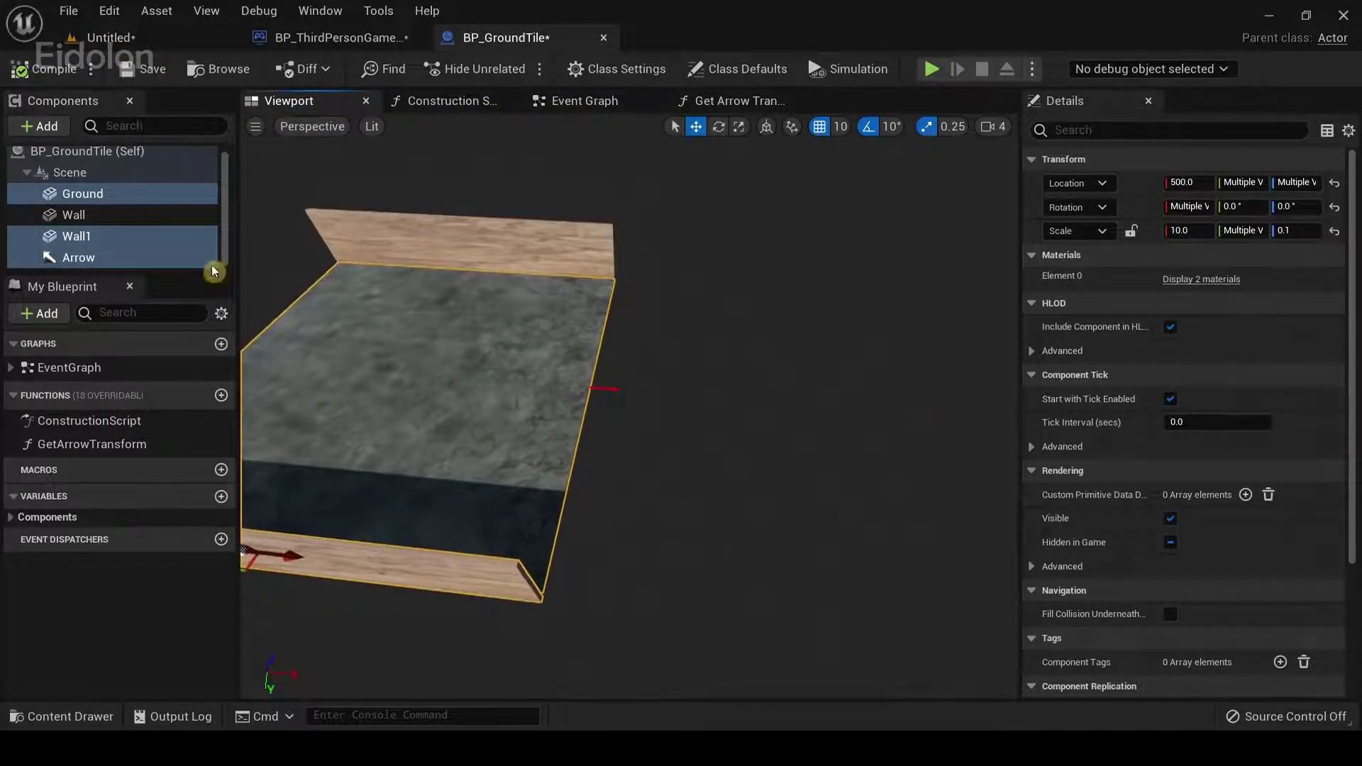
Move the Arrow component to Y -120 and play the level to test spawning
left_click(184, 261)
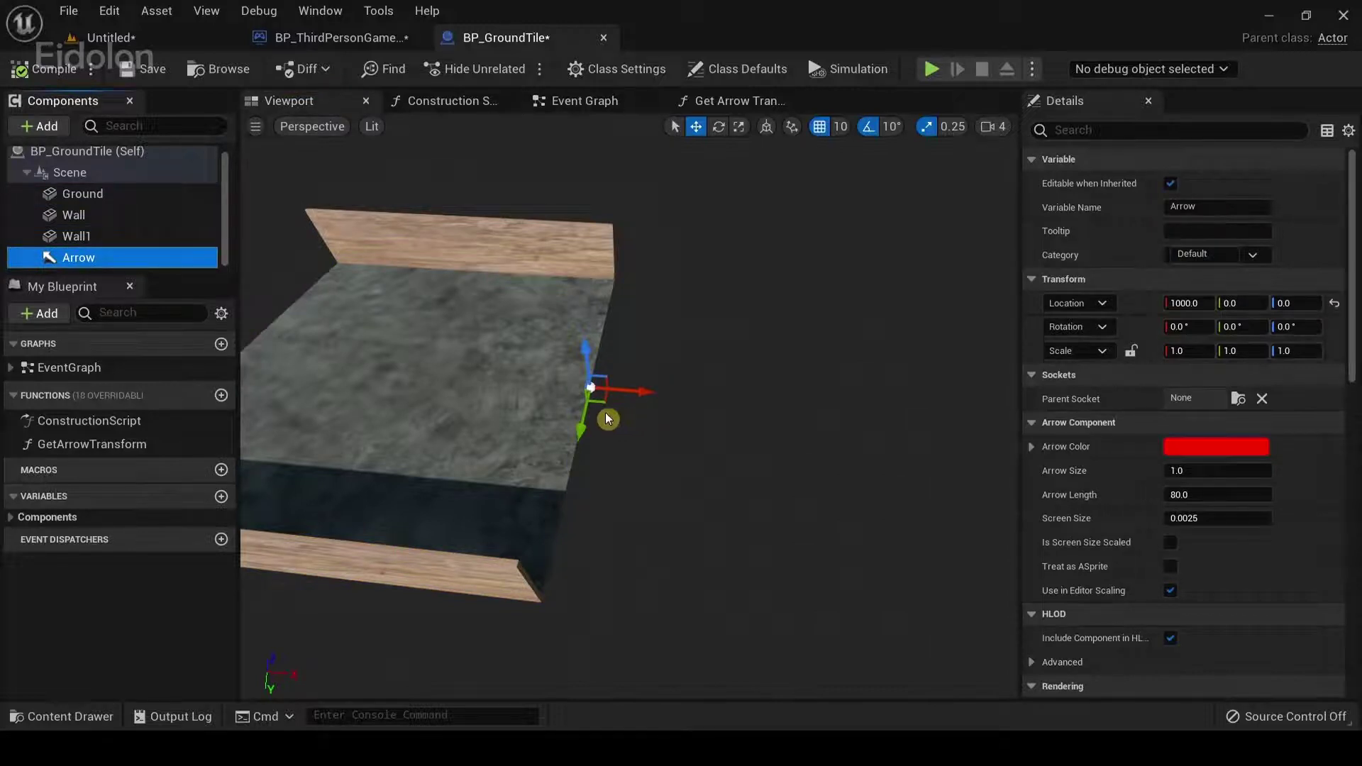
left_click_drag(581, 426, 592, 385)
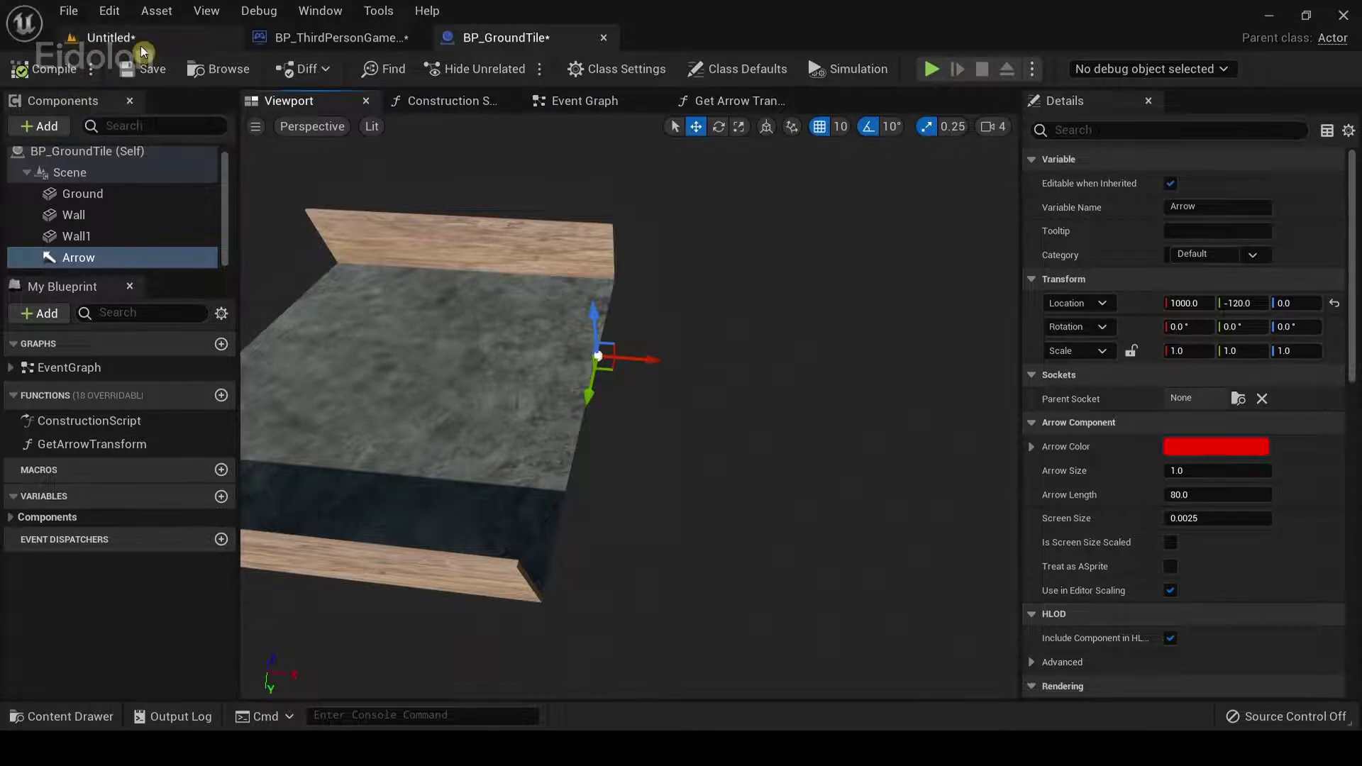
left_click(111, 37)
left_click(385, 68)
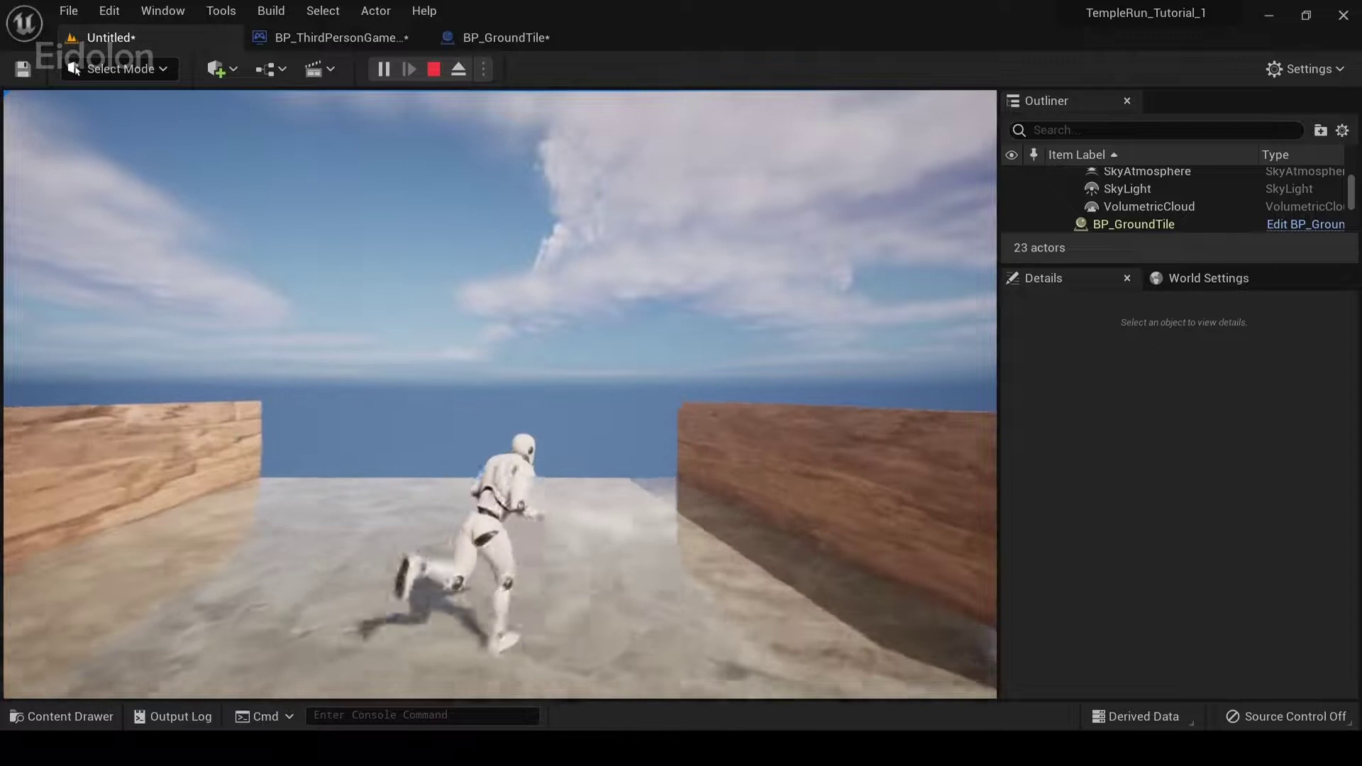
Stop the test, undo the Arrow offset back to 1000, 0, 0, and replay the level
key("Escape")
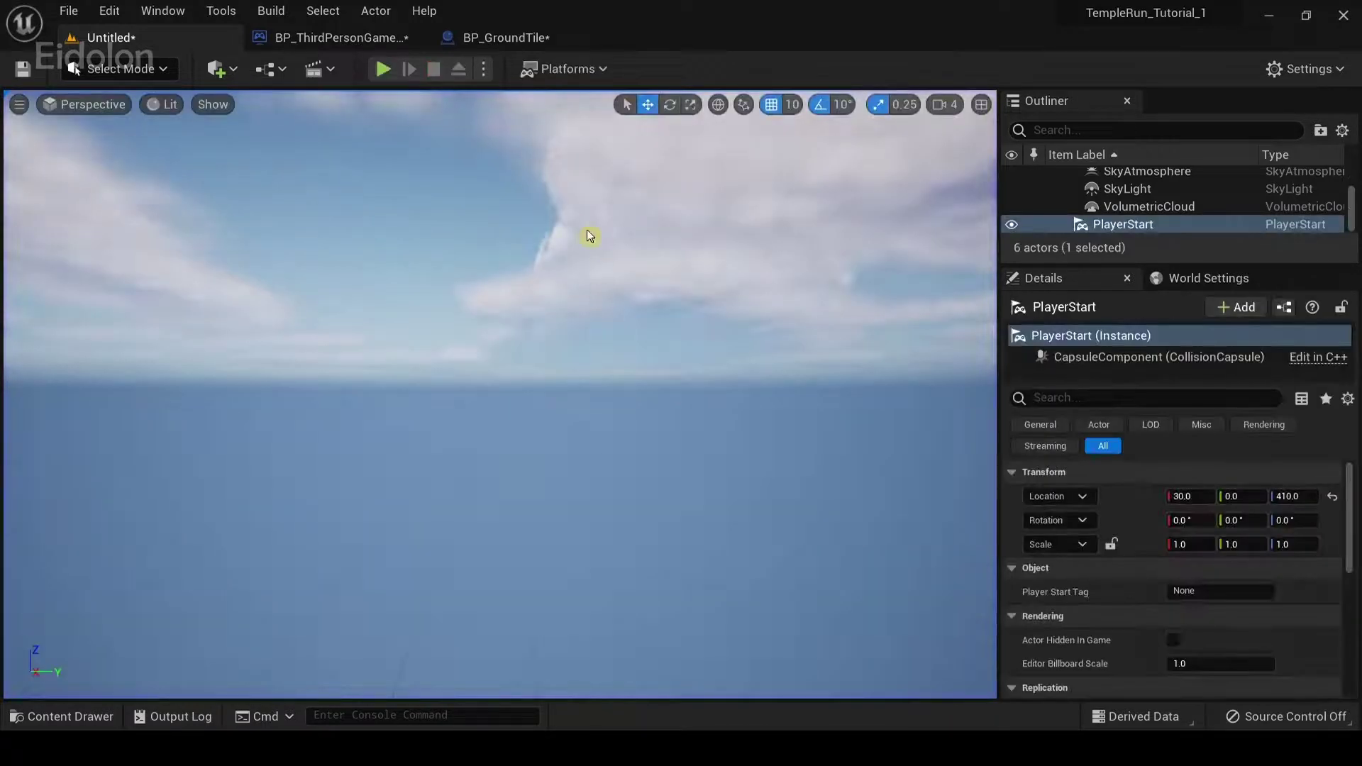
key("ctrl+z")
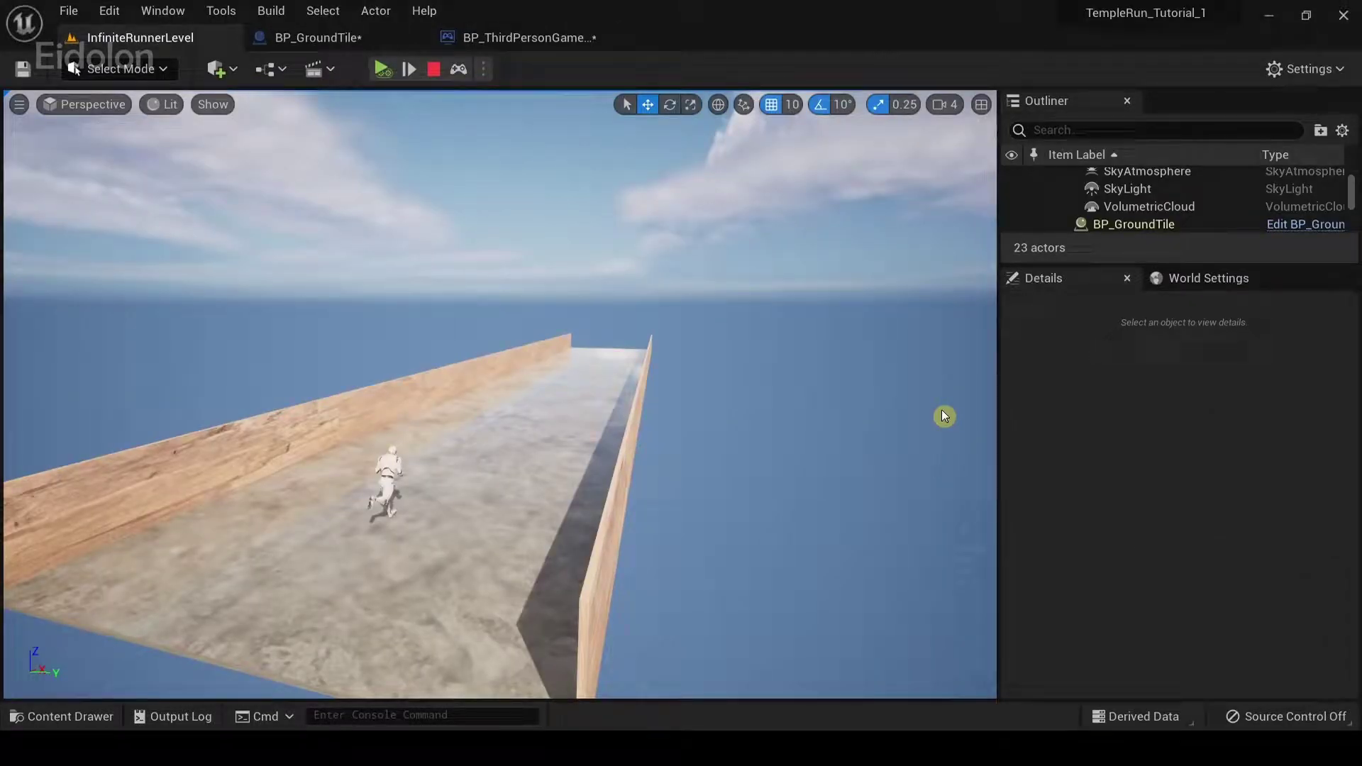
left_click(942, 417)
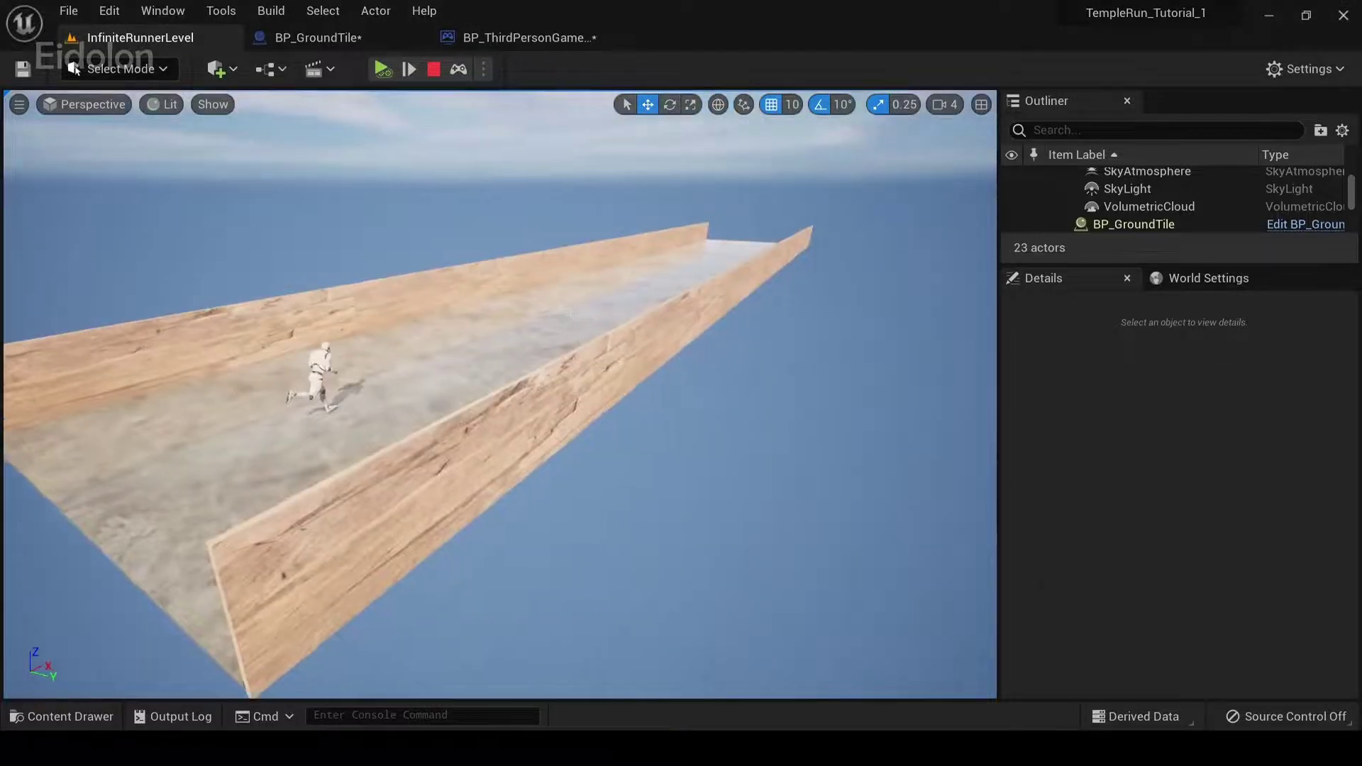